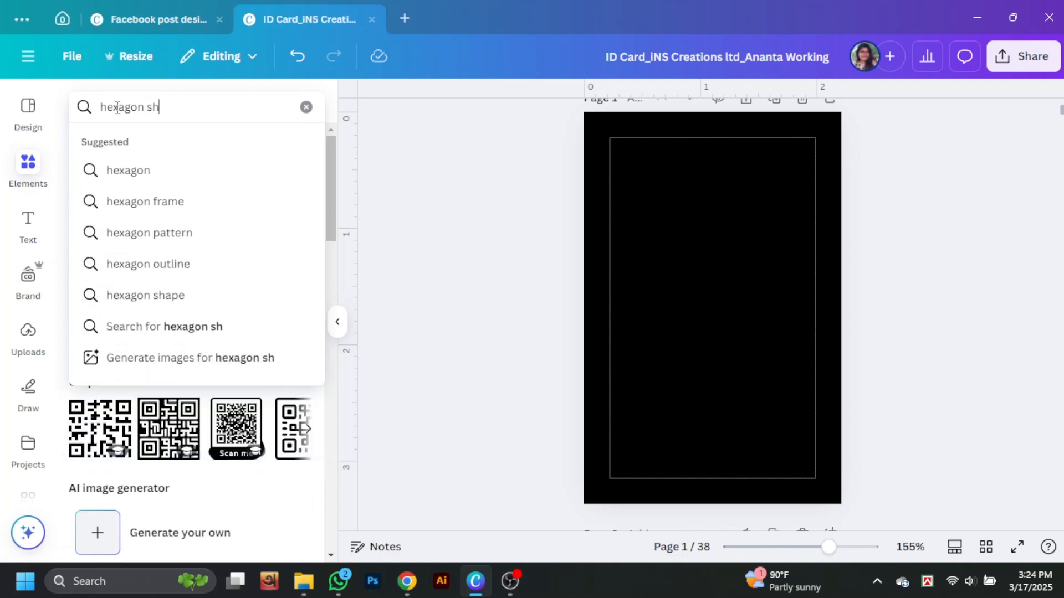
# Search the elements for "hexagon shape" and list all matching shapes
pyautogui.press('Return')
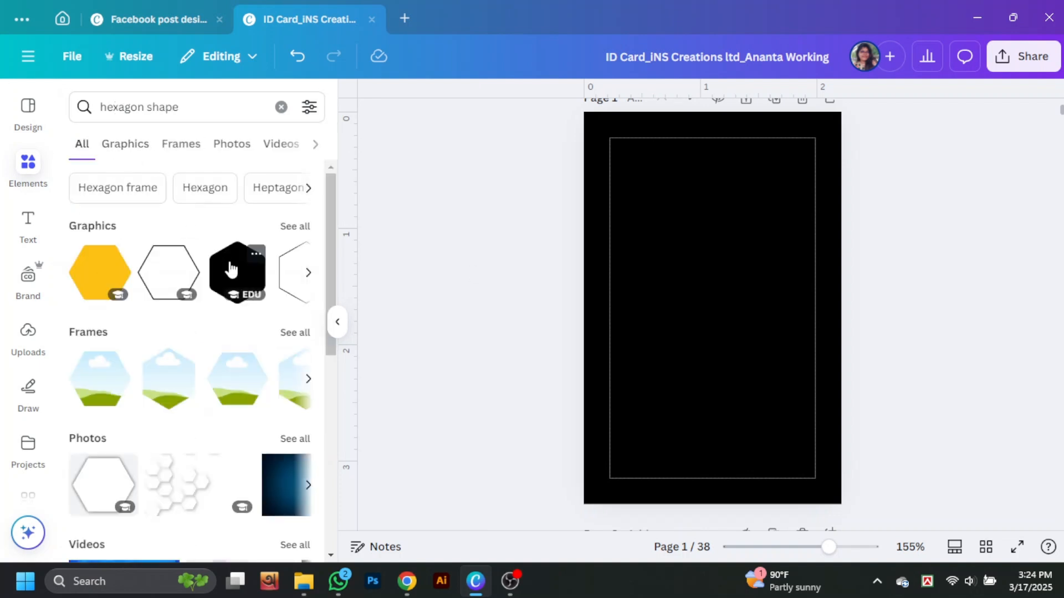
pyautogui.scroll(-1, 183, 166)
pyautogui.scroll(1, 244, 233)
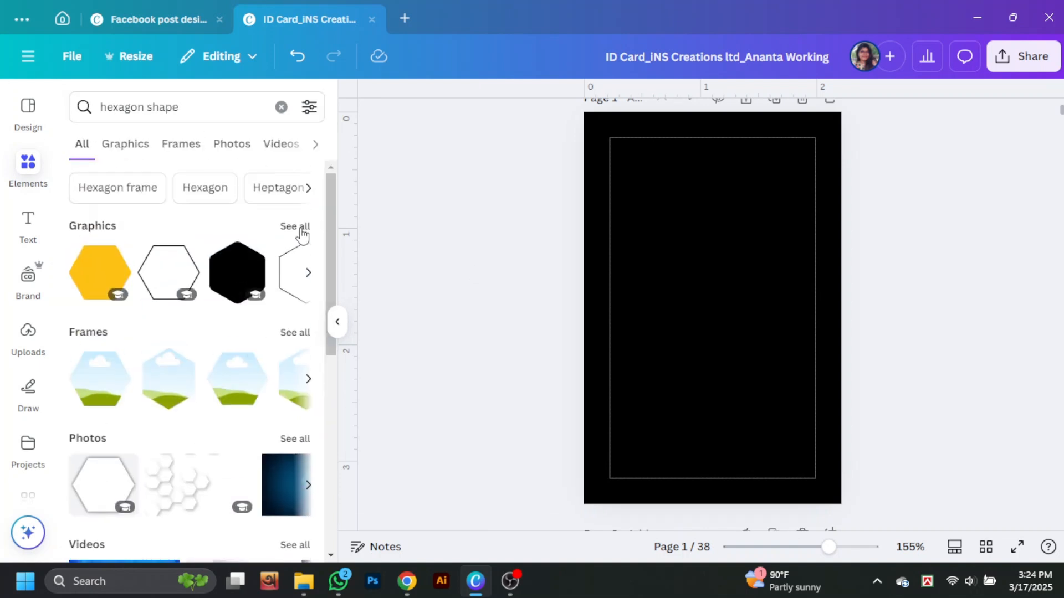
pyautogui.scroll(-5, 299, 243)
pyautogui.click(290, 261)
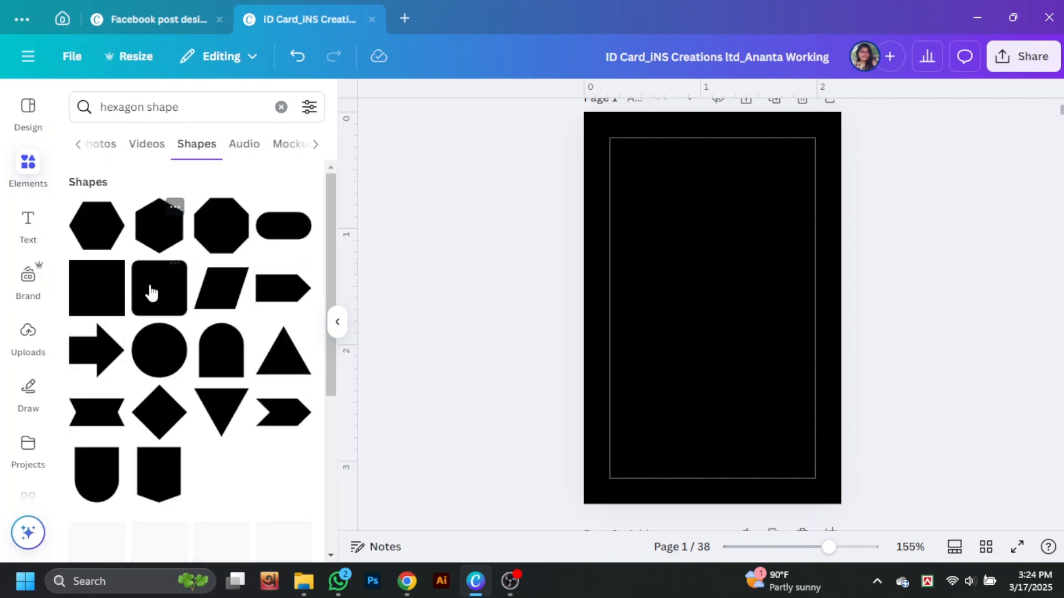
# Add the pointed-top hexagon, enlarge it to almost the card's width, and centre it on the card's right edge
pyautogui.click(157, 237)
pyautogui.moveTo(747, 345); pyautogui.dragTo(923, 549)
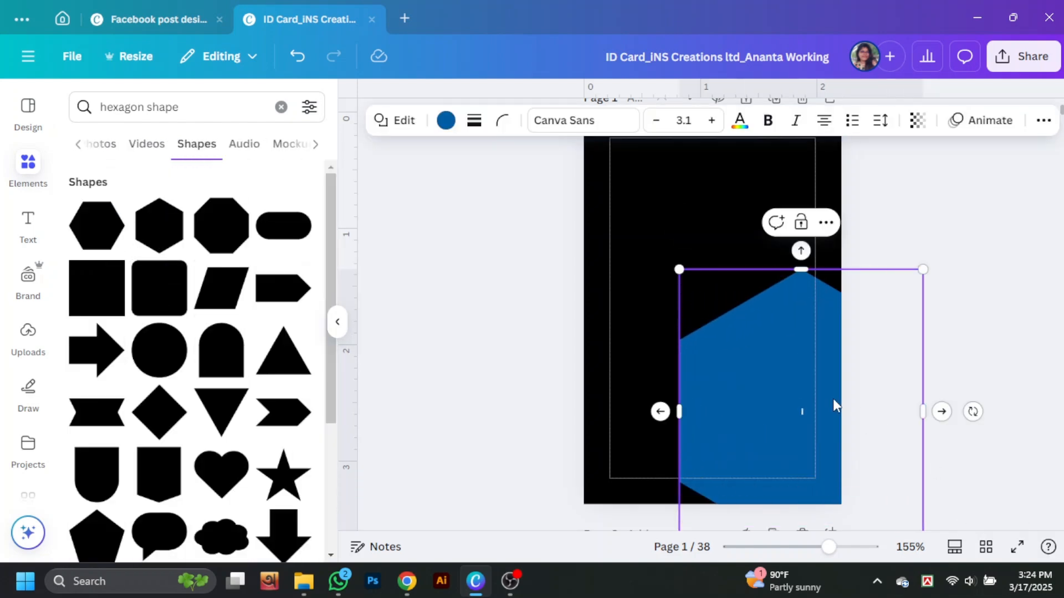
pyautogui.moveTo(836, 406); pyautogui.dragTo(868, 324)
pyautogui.scroll(1, 869, 325)
pyautogui.click(338, 328)
pyautogui.click(383, 339)
# Duplicate the dark blue hexagon with a slight vertical offset and recolour the rear hexagon light blue
pyautogui.moveTo(673, 375)
pyautogui.mouseDown()
pyautogui.moveTo(681, 354)
pyautogui.moveTo(680, 390)
pyautogui.mouseUp()
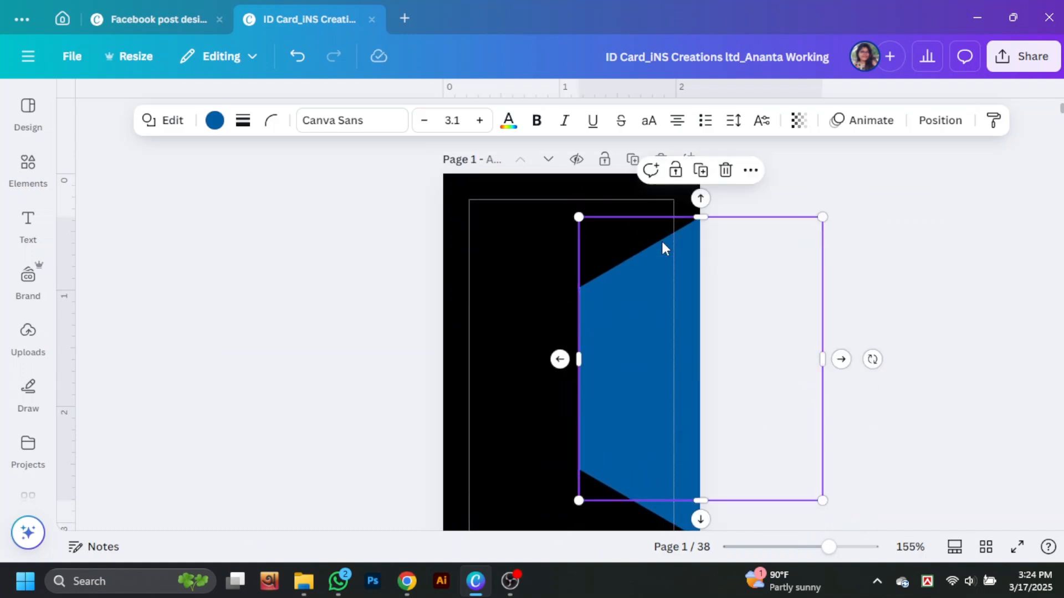
pyautogui.click(215, 120)
pyautogui.click(175, 341)
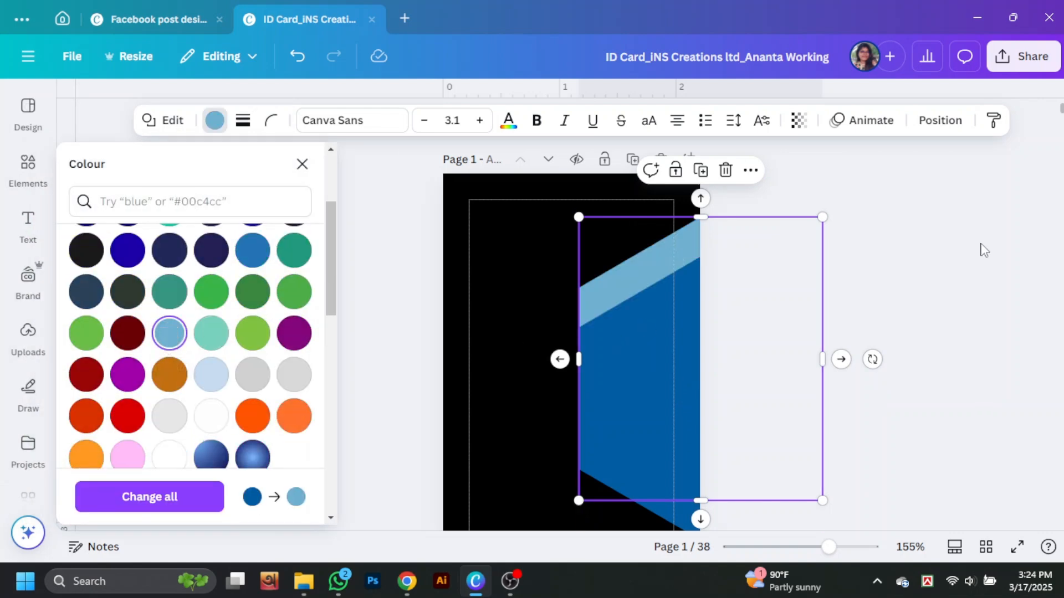
pyautogui.click(983, 250)
# Recolour the rear hexagon to a bright blue
pyautogui.click(215, 122)
pyautogui.click(212, 285)
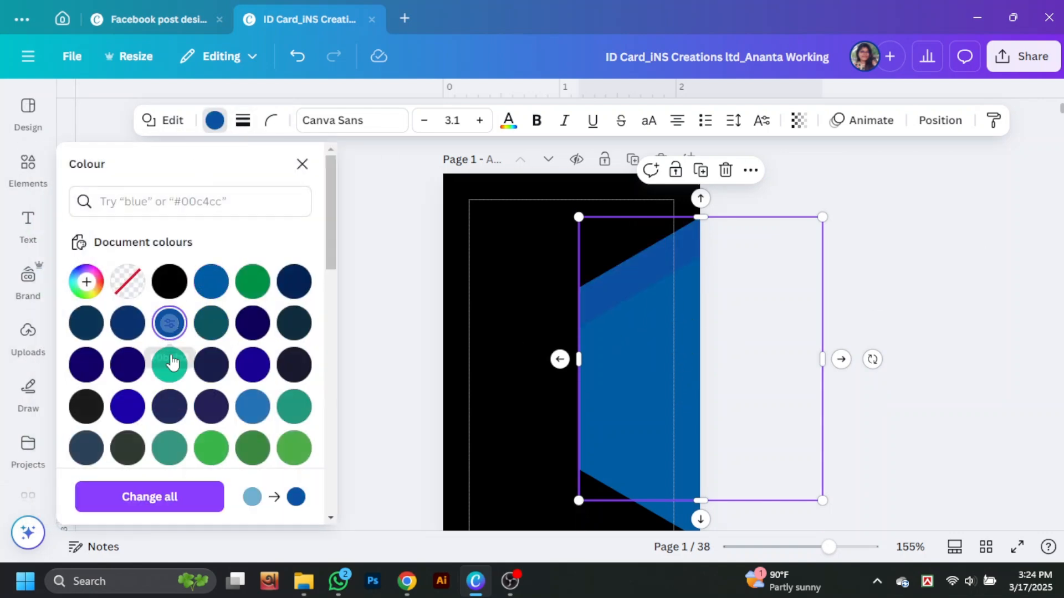
pyautogui.scroll(-3, 171, 361)
pyautogui.scroll(2, 169, 356)
pyautogui.click(253, 328)
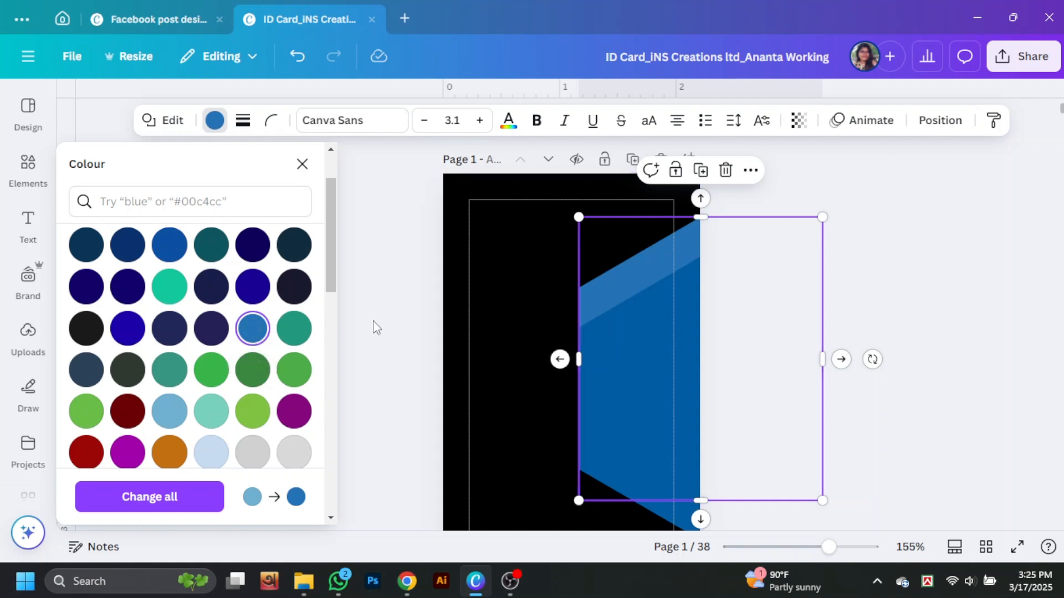
pyautogui.click(253, 328)
pyautogui.moveTo(257, 334); pyautogui.dragTo(314, 275)
# Bring the two hexagons closer to leave a thin bright blue stripe, and copy the pair to the card's left edge
pyautogui.click(669, 339)
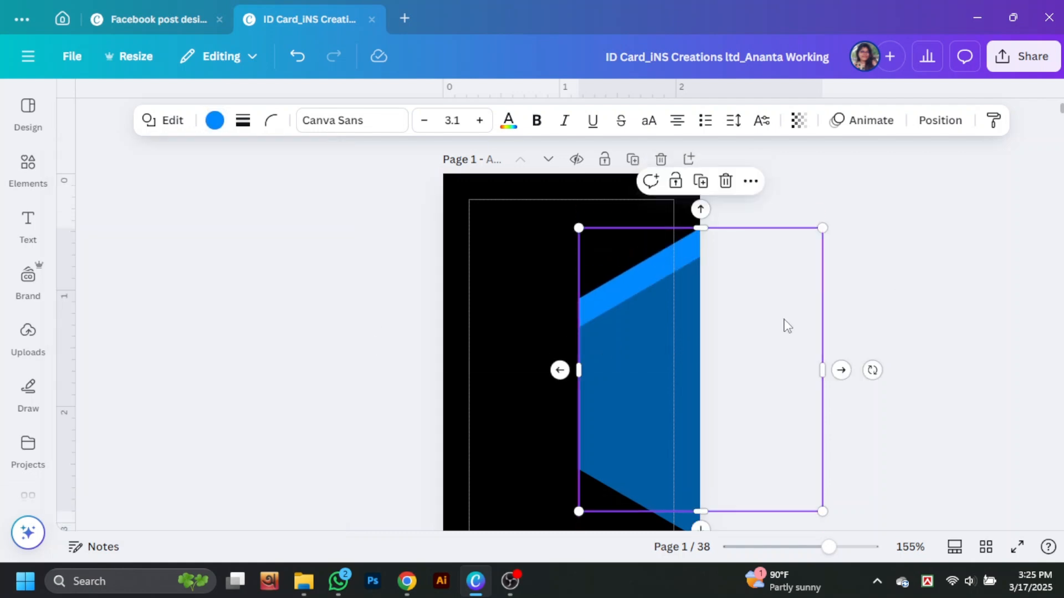
pyautogui.moveTo(676, 331)
pyautogui.mouseDown()
pyautogui.moveTo(676, 353)
pyautogui.moveTo(676, 340)
pyautogui.mouseUp()
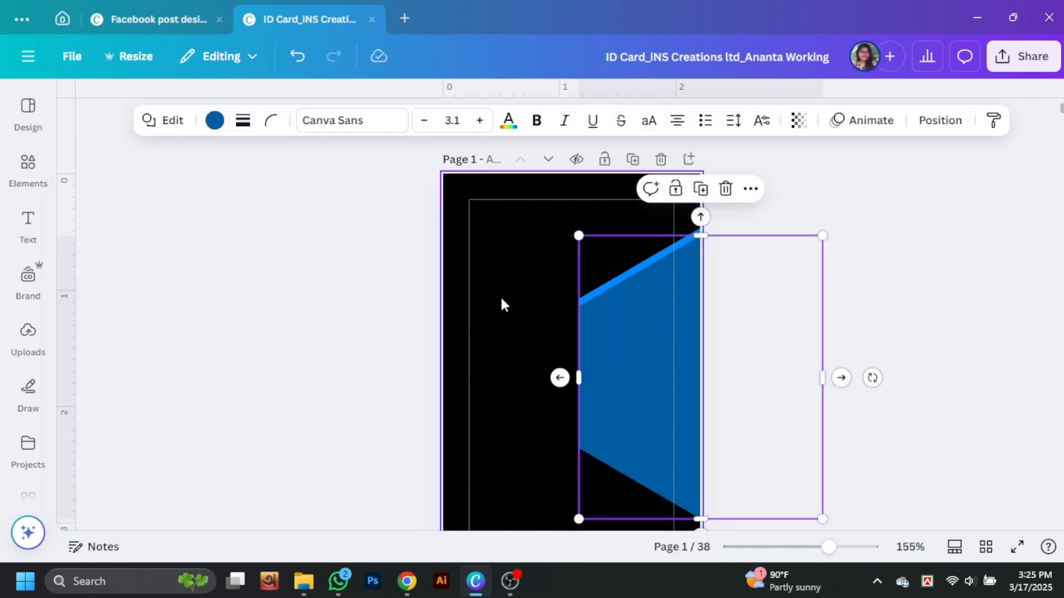
pyautogui.moveTo(501, 300); pyautogui.dragTo(395, 382)
pyautogui.click(679, 239)
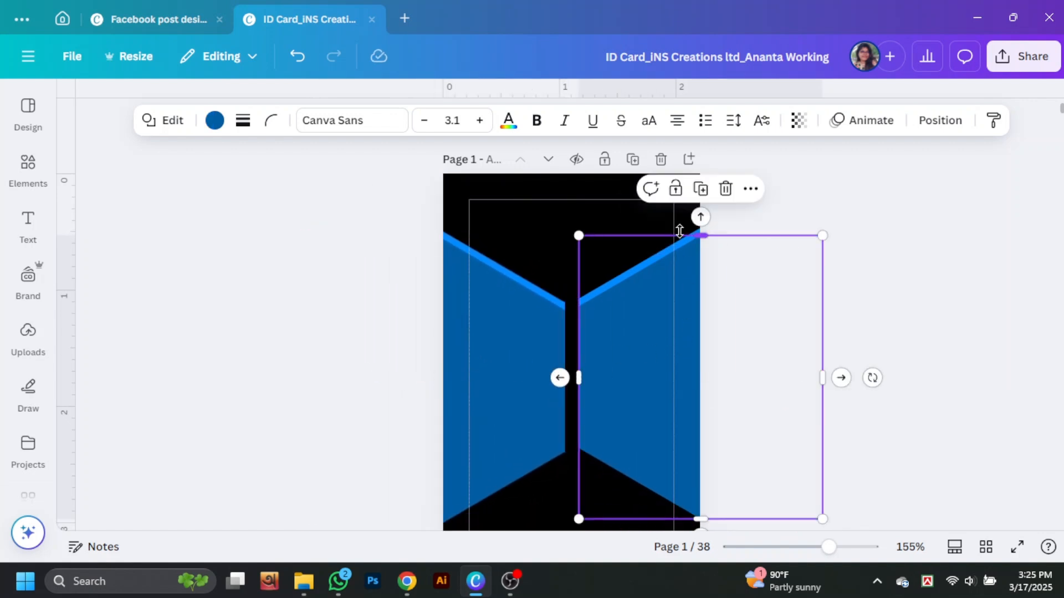
pyautogui.click(965, 312)
# Duplicate the dark blue hexagon over the lower card and enlarge it to about one and a half card widths
pyautogui.keyDown('alt'); pyautogui.moveTo(661, 444); pyautogui.dragTo(520, 480); pyautogui.keyUp('alt')
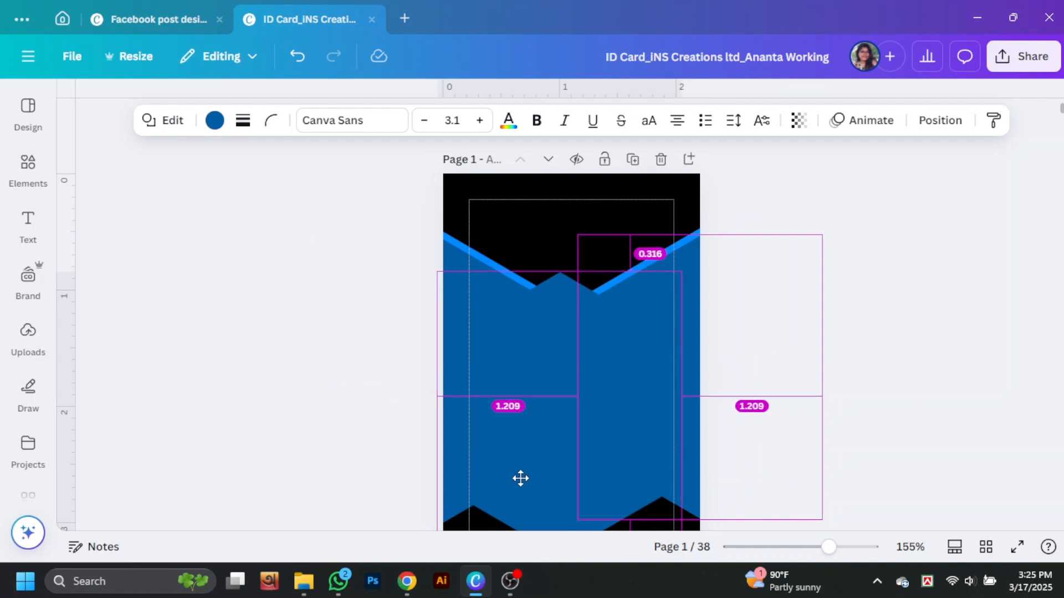
pyautogui.scroll(-2, 711, 440)
pyautogui.moveTo(681, 400); pyautogui.dragTo(825, 523)
pyautogui.scroll(3, 820, 507)
pyautogui.moveTo(641, 431); pyautogui.dragTo(630, 411)
# Recolour the large lower hexagon white
pyautogui.click(214, 121)
pyautogui.scroll(-5, 180, 391)
pyautogui.click(251, 230)
# Bring the white hexagon to the front of the layer order
pyautogui.rightClick(667, 363)
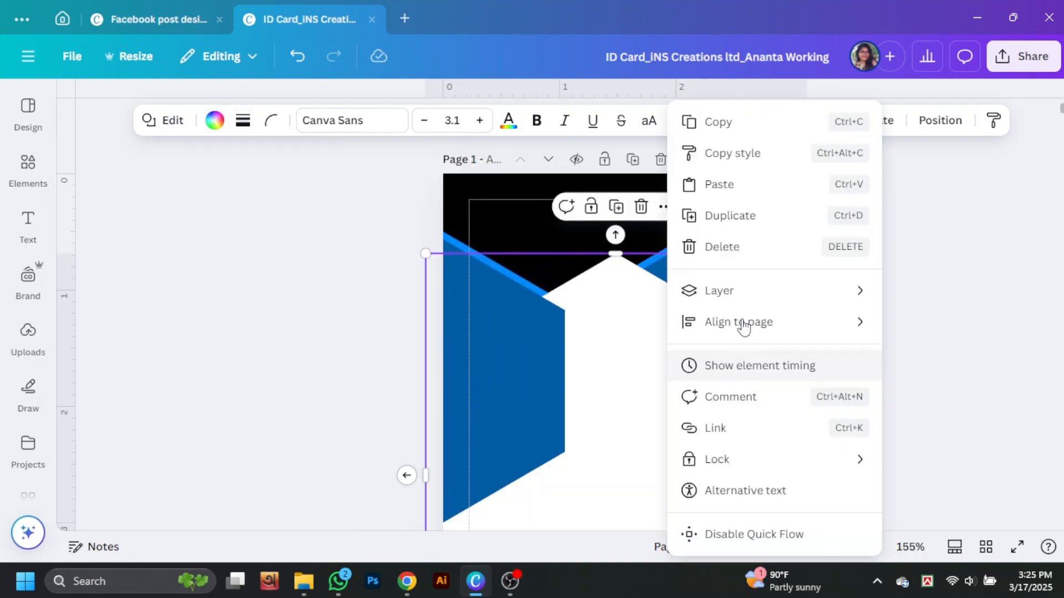
pyautogui.moveTo(736, 293)
pyautogui.click(526, 392)
pyautogui.scroll(-3, 594, 433)
pyautogui.rightClick(586, 383)
pyautogui.moveTo(693, 291)
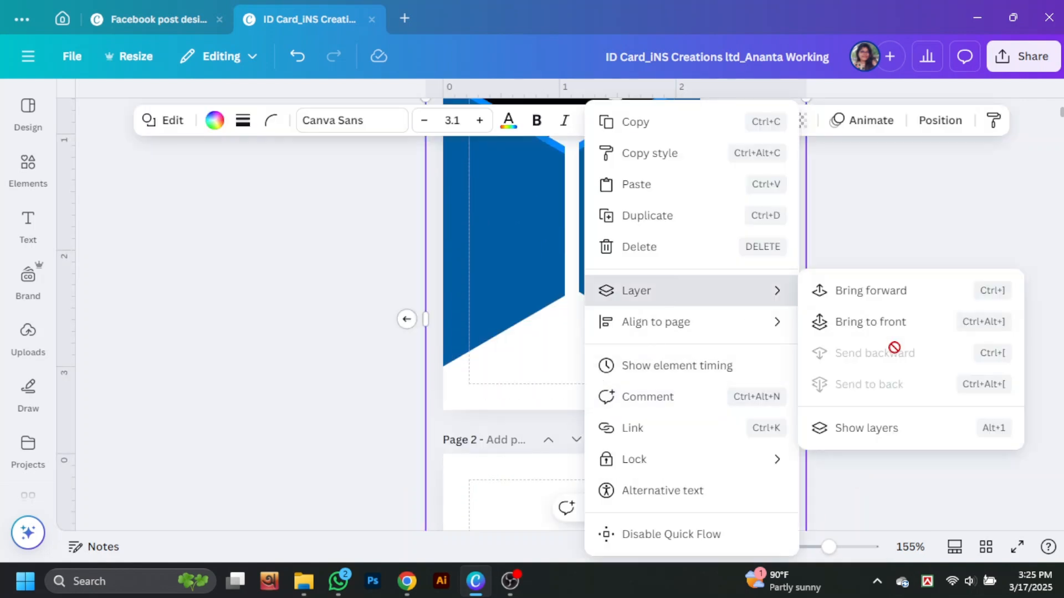
pyautogui.click(887, 324)
# Shift the white hexagon to the right, then enlarge and reposition the blue hexagon pair at the card's left edge
pyautogui.moveTo(575, 310); pyautogui.dragTo(552, 317)
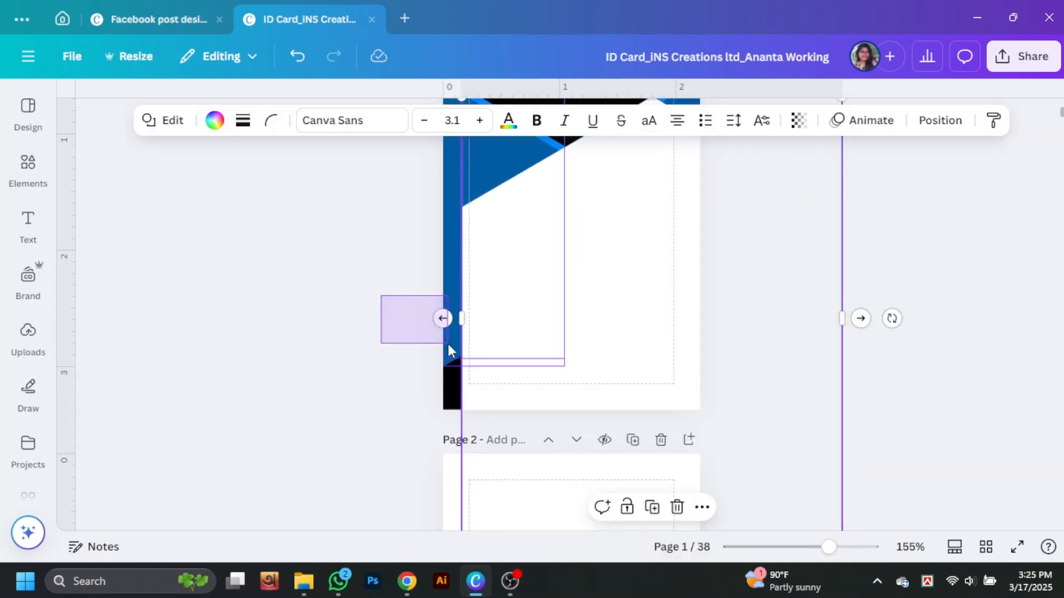
pyautogui.moveTo(448, 343); pyautogui.dragTo(450, 345)
pyautogui.moveTo(564, 365); pyautogui.dragTo(629, 444)
pyautogui.scroll(3, 653, 419)
pyautogui.moveTo(535, 250); pyautogui.dragTo(497, 243)
pyautogui.click(883, 321)
# Narrow the white hexagon to about 1.25 card widths and place it lower, right of the dark blue side strip
pyautogui.scroll(-1, 831, 319)
pyautogui.moveTo(620, 308); pyautogui.dragTo(637, 291)
pyautogui.scroll(-4, 850, 413)
pyautogui.moveTo(849, 366)
pyautogui.mouseDown()
pyautogui.moveTo(789, 323)
pyautogui.moveTo(851, 366)
pyautogui.mouseUp()
pyautogui.scroll(4, 856, 366)
pyautogui.moveTo(669, 354)
pyautogui.mouseDown()
pyautogui.moveTo(643, 354)
pyautogui.moveTo(658, 355)
pyautogui.mouseUp()
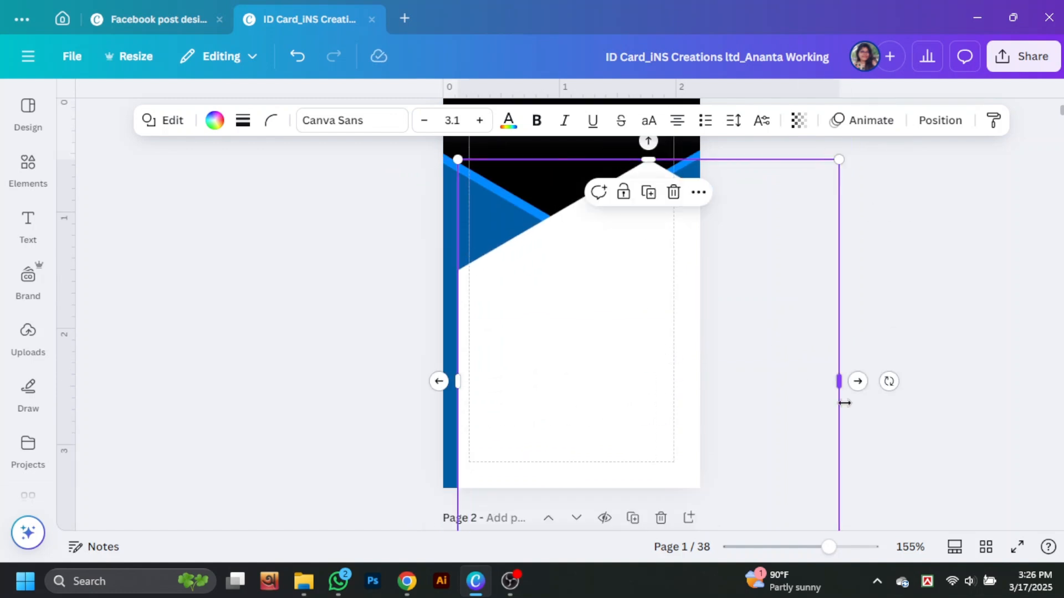
pyautogui.moveTo(455, 387); pyautogui.dragTo(516, 385)
pyautogui.moveTo(573, 376); pyautogui.dragTo(531, 372)
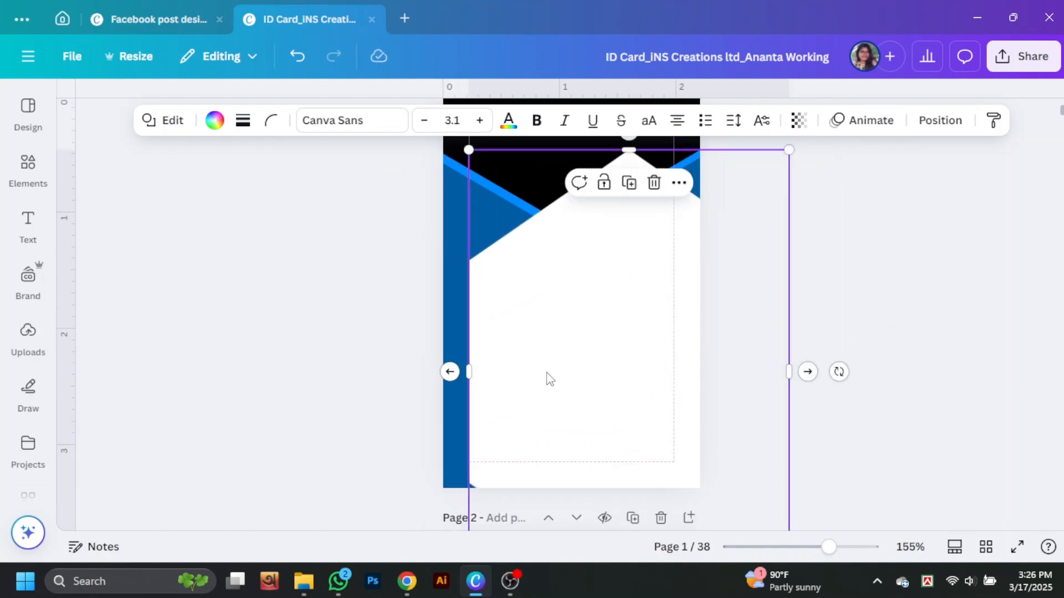
pyautogui.moveTo(655, 367); pyautogui.dragTo(657, 410)
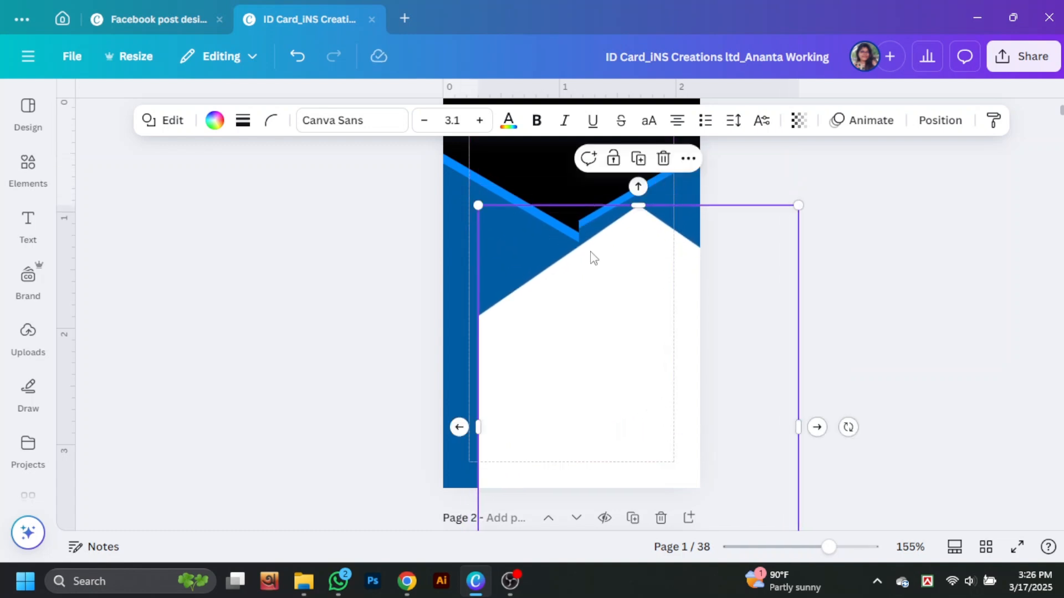
# Round the corners of the white hexagon
pyautogui.click(271, 120)
pyautogui.click(251, 184)
pyautogui.click(900, 230)
# Search the elements for "hexagon frame" and show results of all types
pyautogui.scroll(2, 900, 231)
pyautogui.click(28, 171)
pyautogui.moveTo(148, 111); pyautogui.dragTo(217, 115)
pyautogui.write('frame')
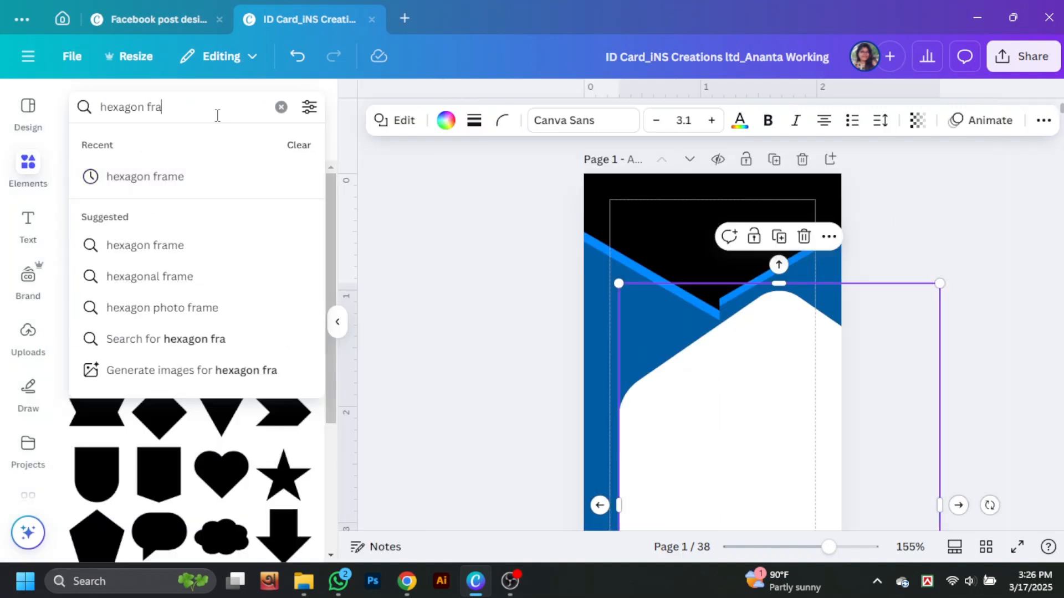
pyautogui.press('Return')
pyautogui.click(88, 148)
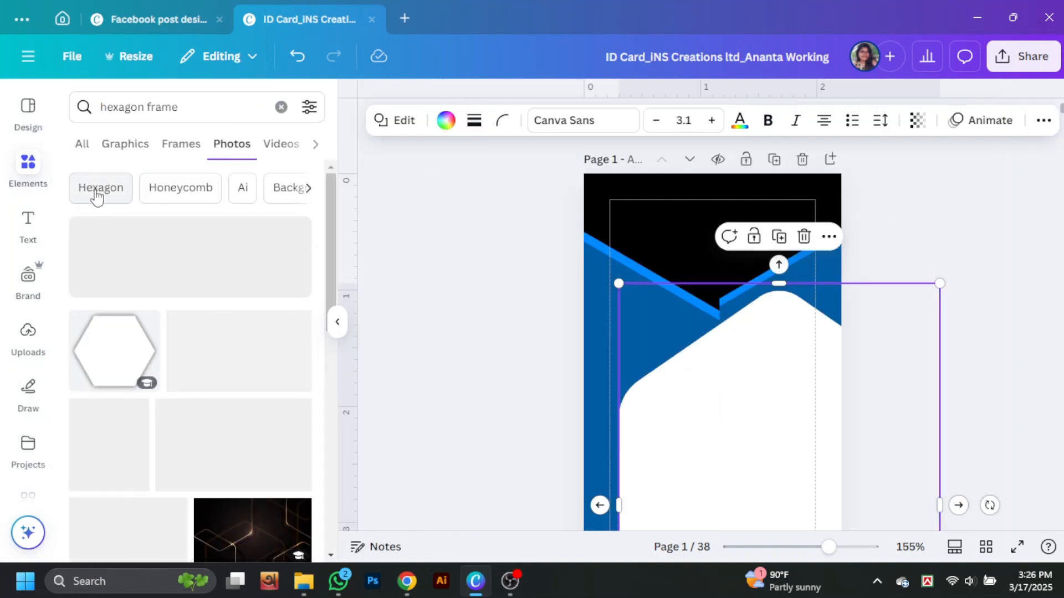
pyautogui.click(85, 143)
# Add the pointed-top hexagon photo frame and move it up over the meeting point of the blue stripes
pyautogui.click(309, 382)
pyautogui.click(338, 322)
pyautogui.click(732, 302)
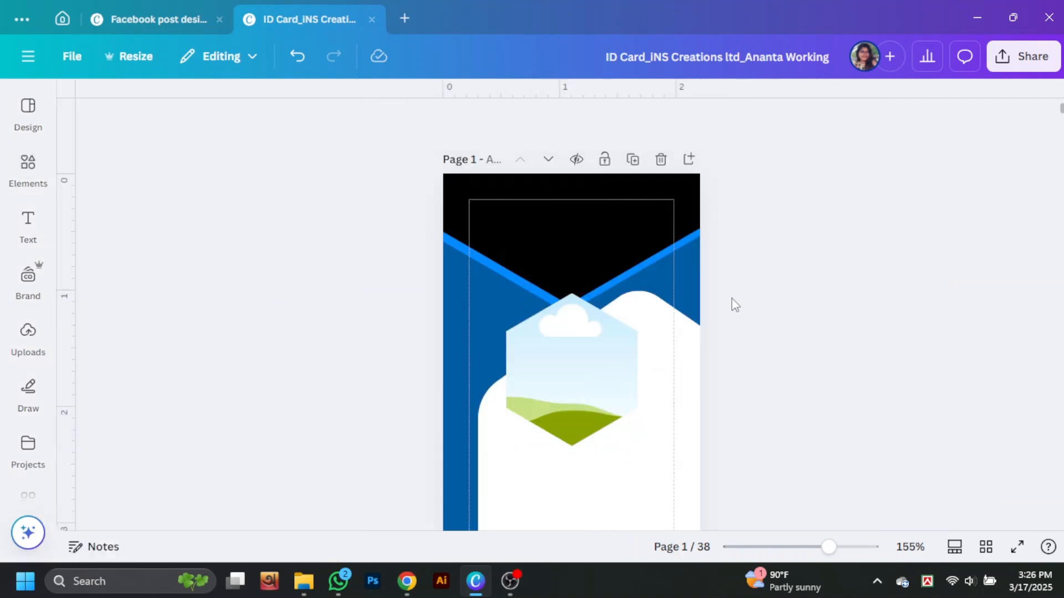
pyautogui.moveTo(596, 365); pyautogui.dragTo(597, 316)
# Reduce the white hexagon's corner rounding and align its left side with the card's margin line
pyautogui.click(565, 432)
pyautogui.click(270, 120)
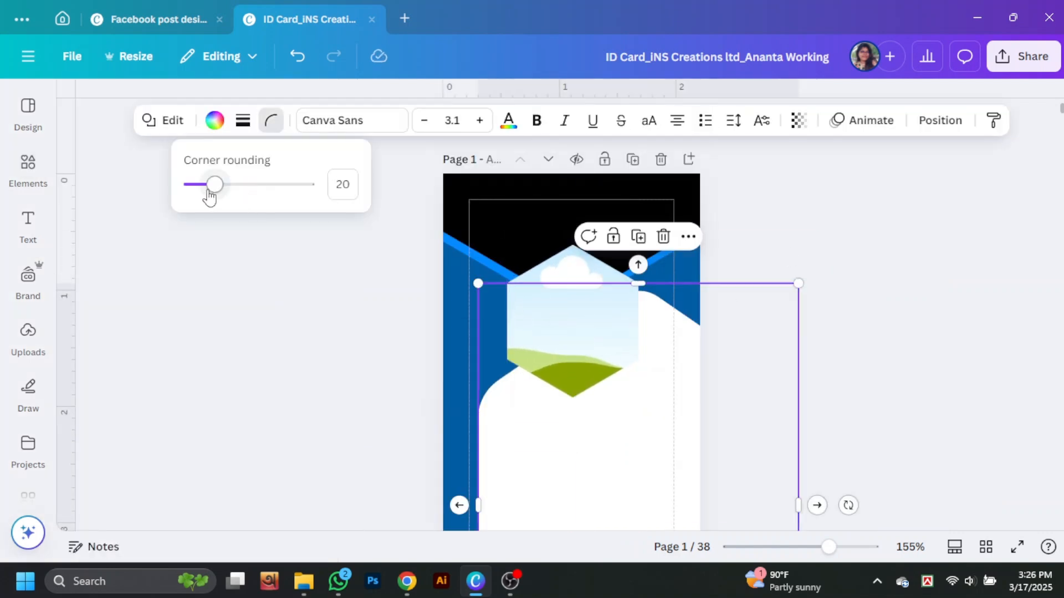
pyautogui.moveTo(212, 186); pyautogui.dragTo(199, 186)
pyautogui.moveTo(673, 363); pyautogui.dragTo(664, 361)
pyautogui.click(810, 269)
pyautogui.scroll(-3, 810, 269)
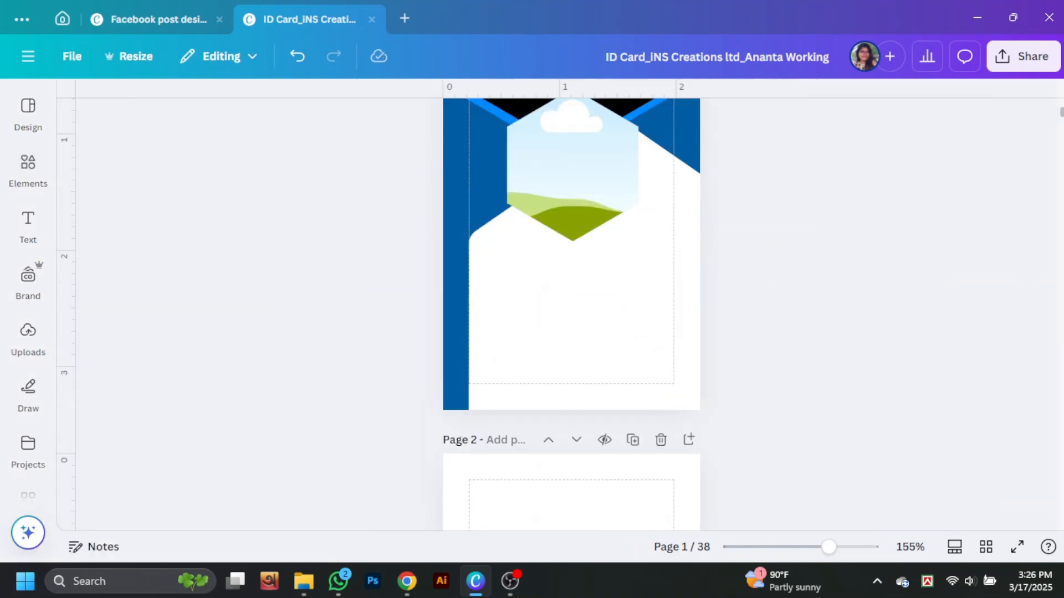
pyautogui.scroll(3, 922, 406)
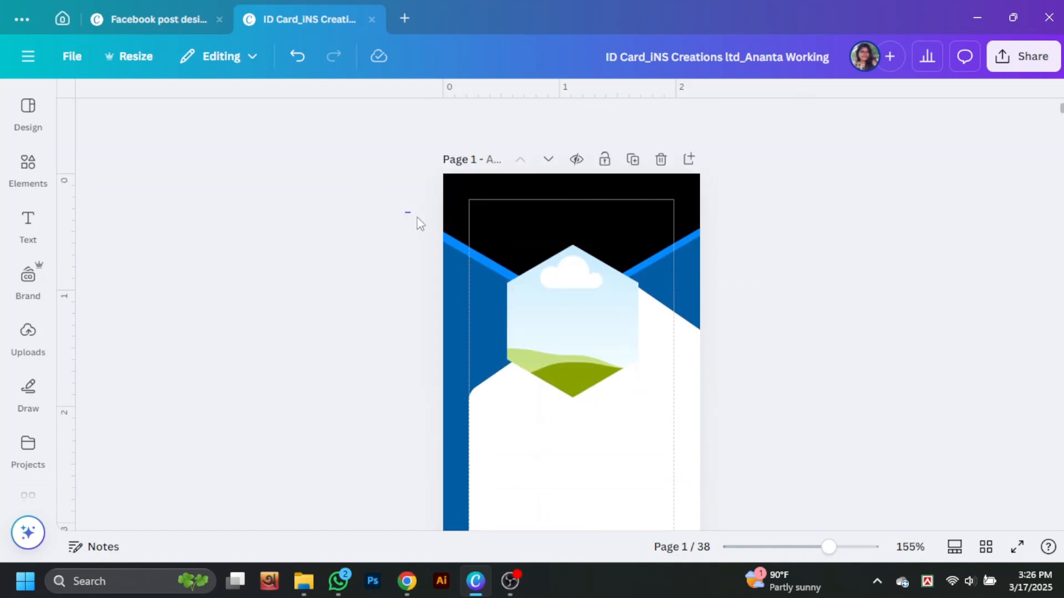
# Move the left blue hexagon pair slightly down on the card
pyautogui.moveTo(420, 223); pyautogui.dragTo(453, 264)
pyautogui.moveTo(456, 305); pyautogui.dragTo(456, 337)
pyautogui.click(919, 312)
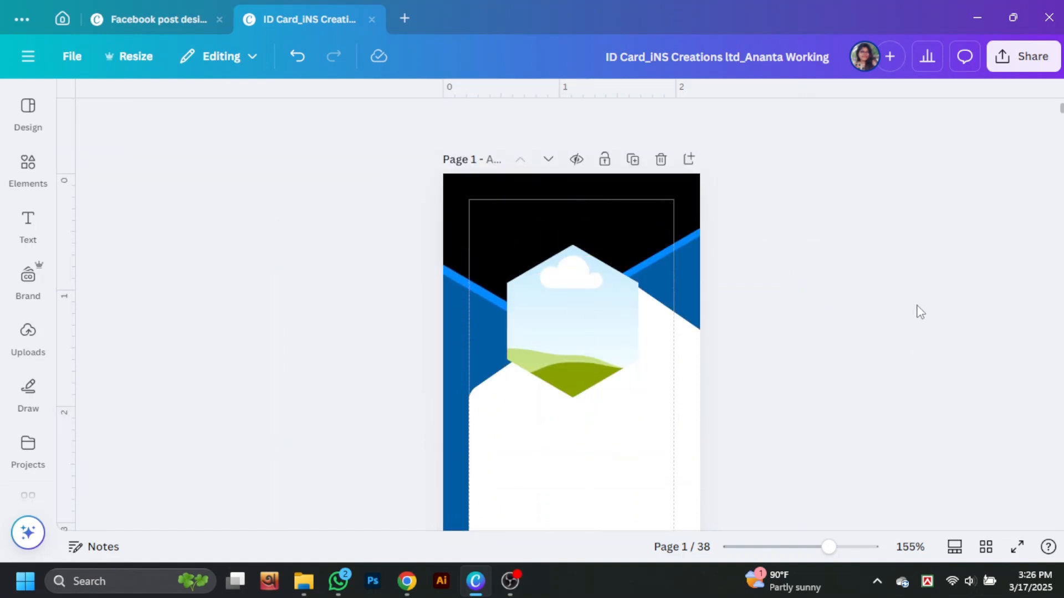
# Shrink the hexagon photo frame and recentre it horizontally on the card
pyautogui.moveTo(610, 341); pyautogui.dragTo(615, 330)
pyautogui.moveTo(643, 387); pyautogui.dragTo(623, 363)
pyautogui.moveTo(593, 314); pyautogui.dragTo(598, 321)
pyautogui.click(837, 298)
pyautogui.scroll(-3, 836, 298)
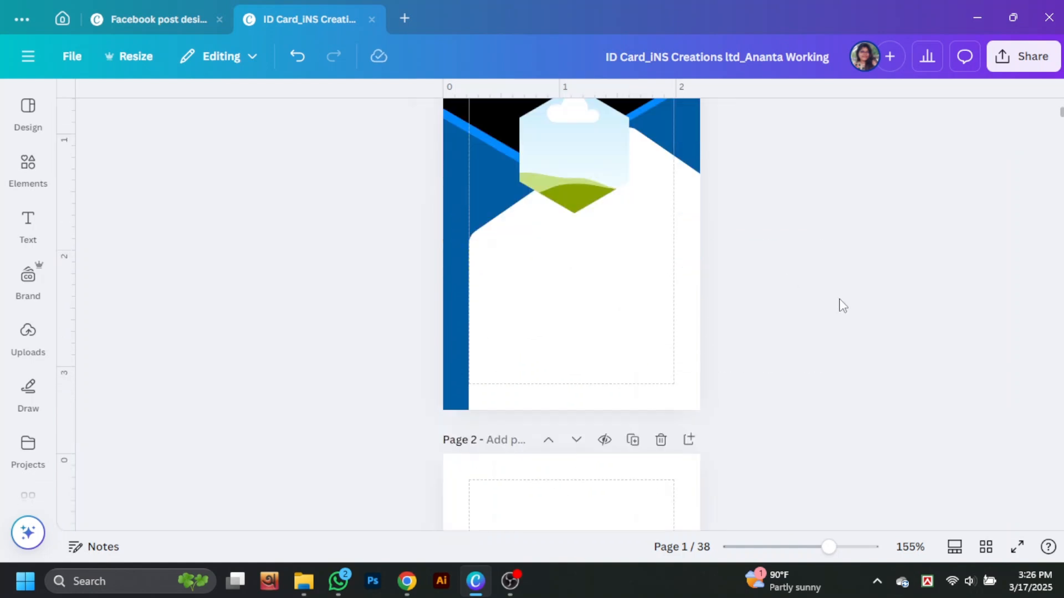
pyautogui.scroll(3, 945, 361)
pyautogui.scroll(-4, 945, 361)
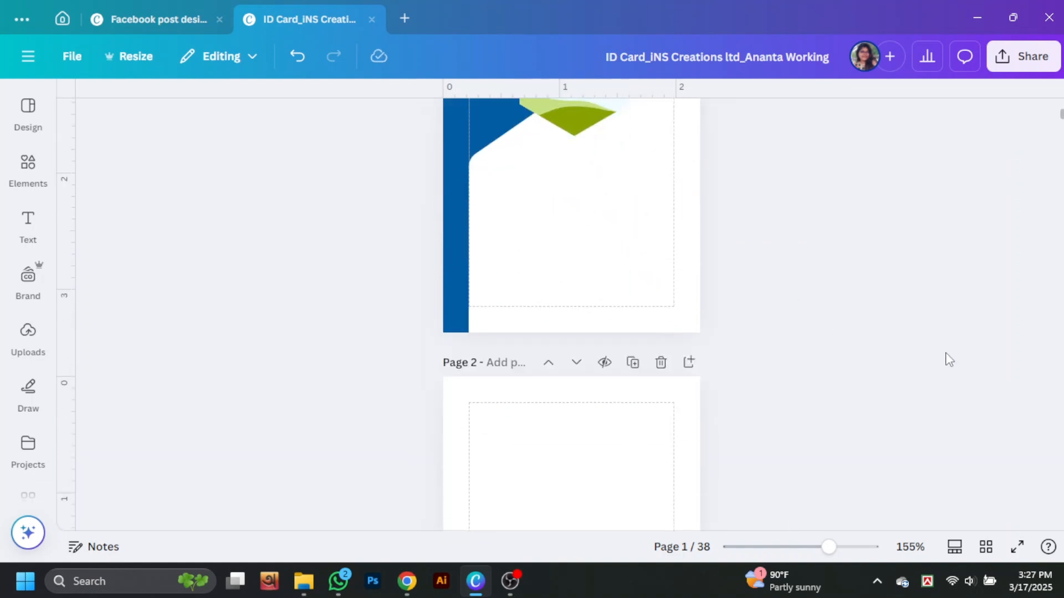
pyautogui.scroll(3, 945, 361)
pyautogui.scroll(-1, 945, 360)
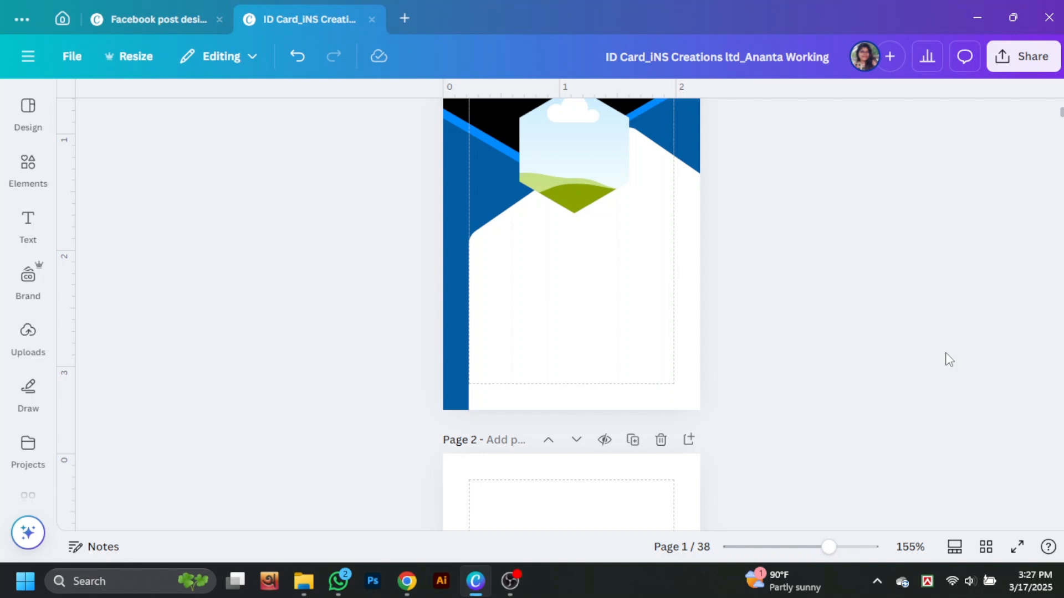
# Round the corners of the hexagon photo frame
pyautogui.scroll(2, 945, 361)
pyautogui.click(574, 305)
pyautogui.click(484, 120)
pyautogui.click(882, 262)
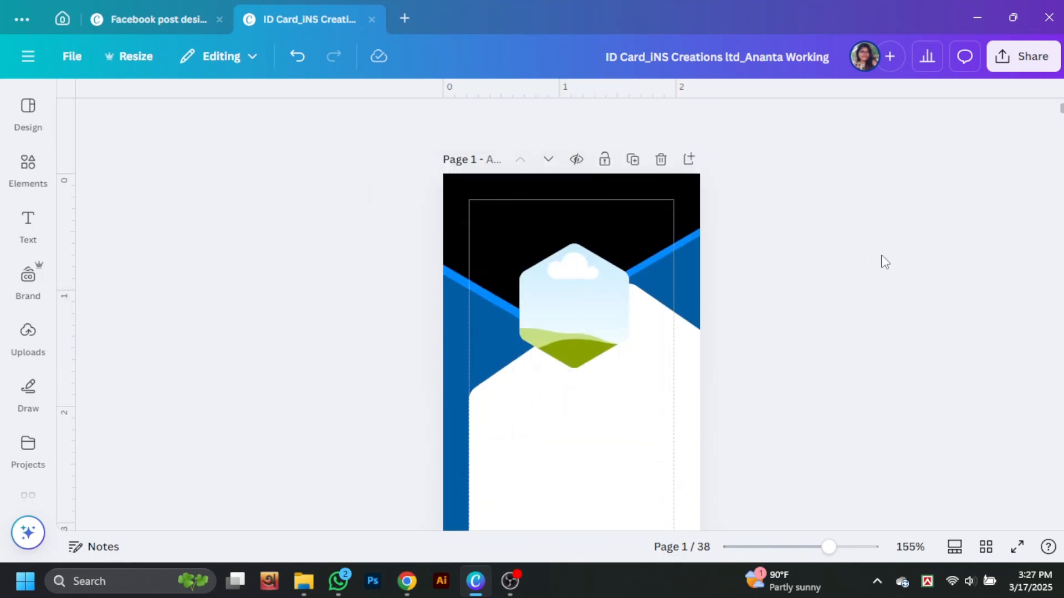
# Replace the element search with the recent query "corporate empolyee"
pyautogui.click(23, 165)
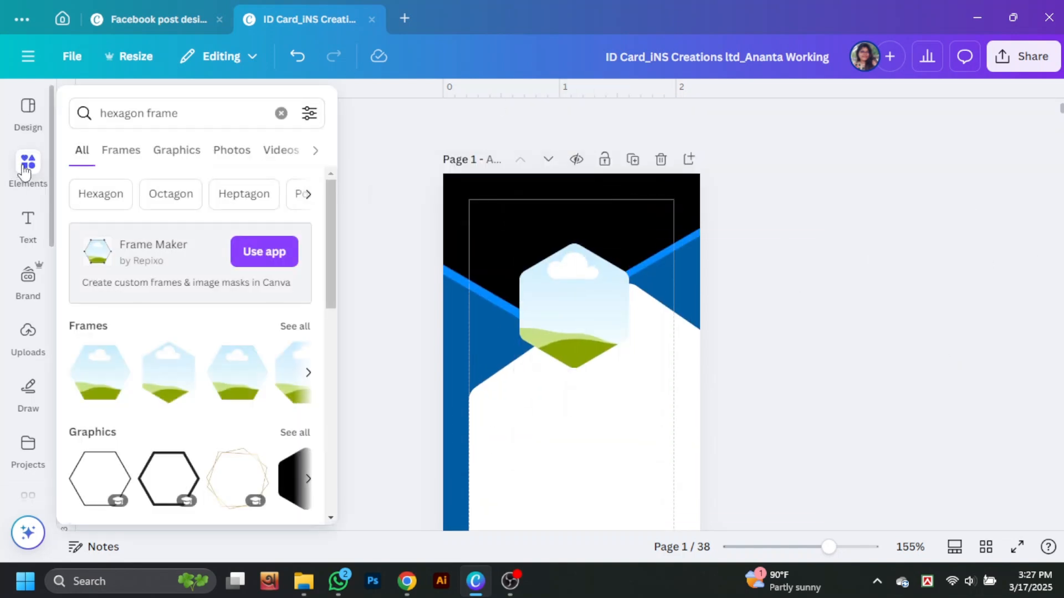
pyautogui.click(26, 165)
pyautogui.click(26, 165)
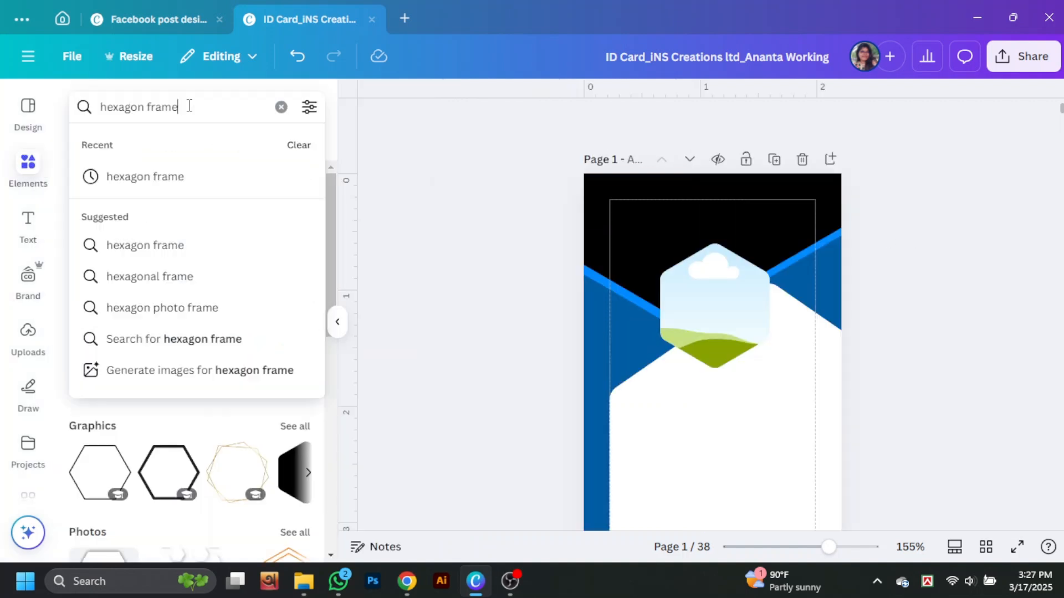
pyautogui.hotkey('ctrl', 'a')
pyautogui.press('BackSpace')
pyautogui.write('corp')
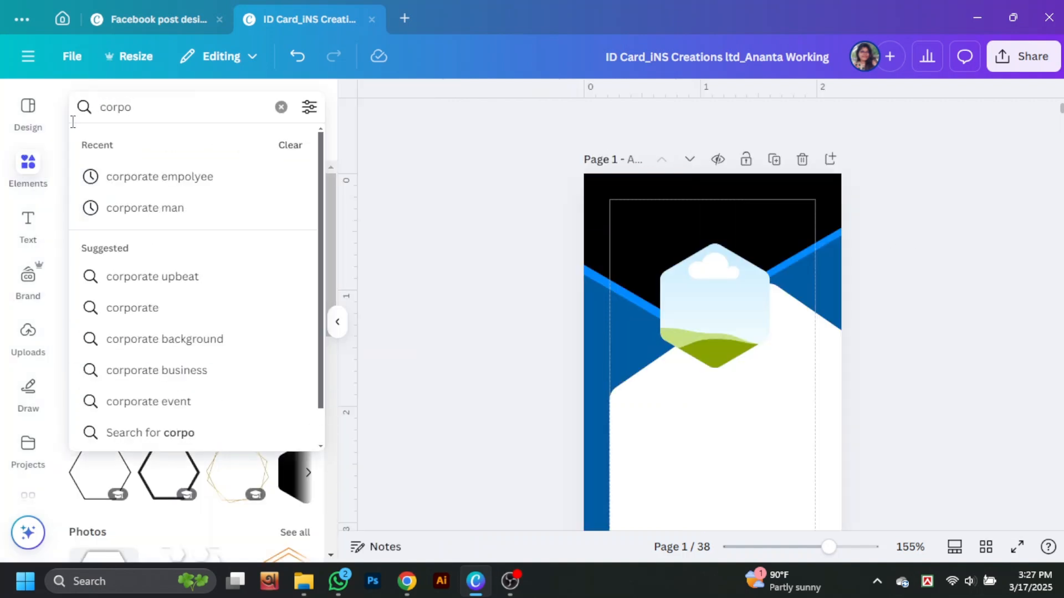
pyautogui.click(135, 177)
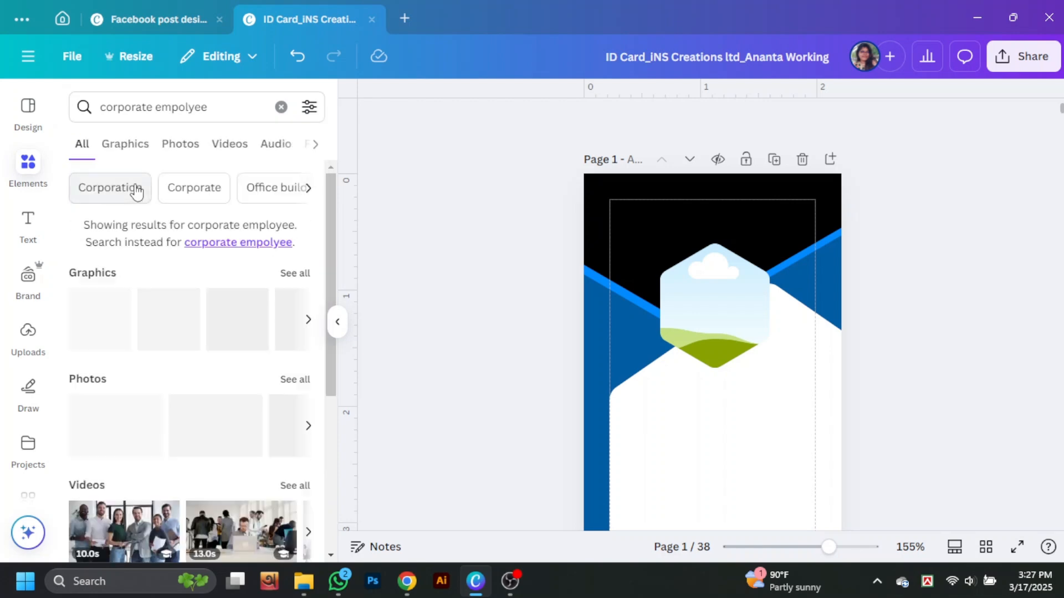
# Fill the hexagon frame with the photo of the smiling man in glasses and a navy suit from the photo results
pyautogui.click(292, 377)
pyautogui.scroll(-10, 265, 280)
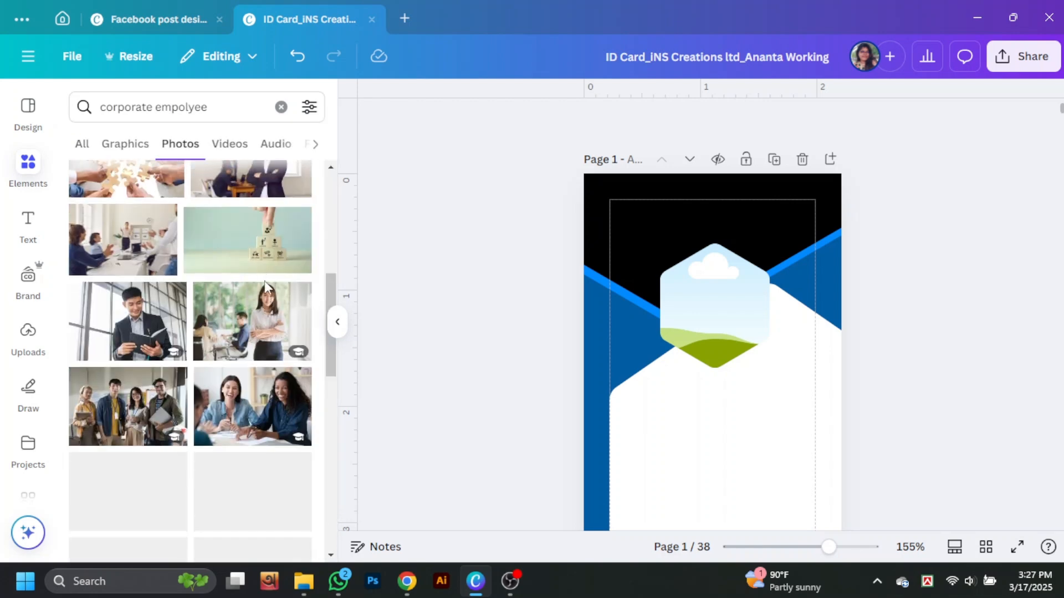
pyautogui.scroll(-15, 158, 260)
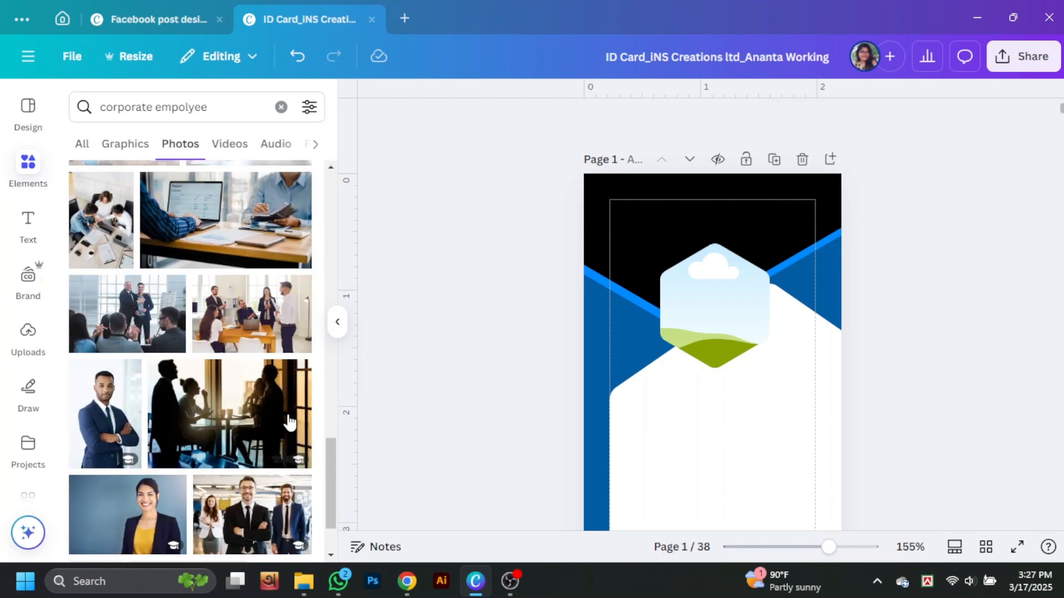
pyautogui.scroll(-10, 220, 387)
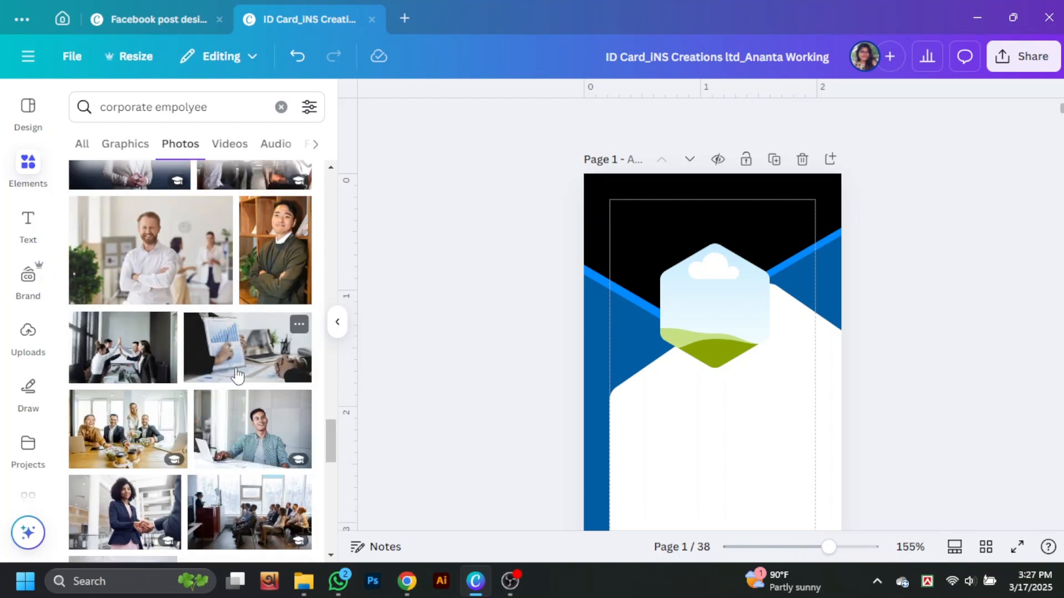
pyautogui.scroll(-6, 249, 366)
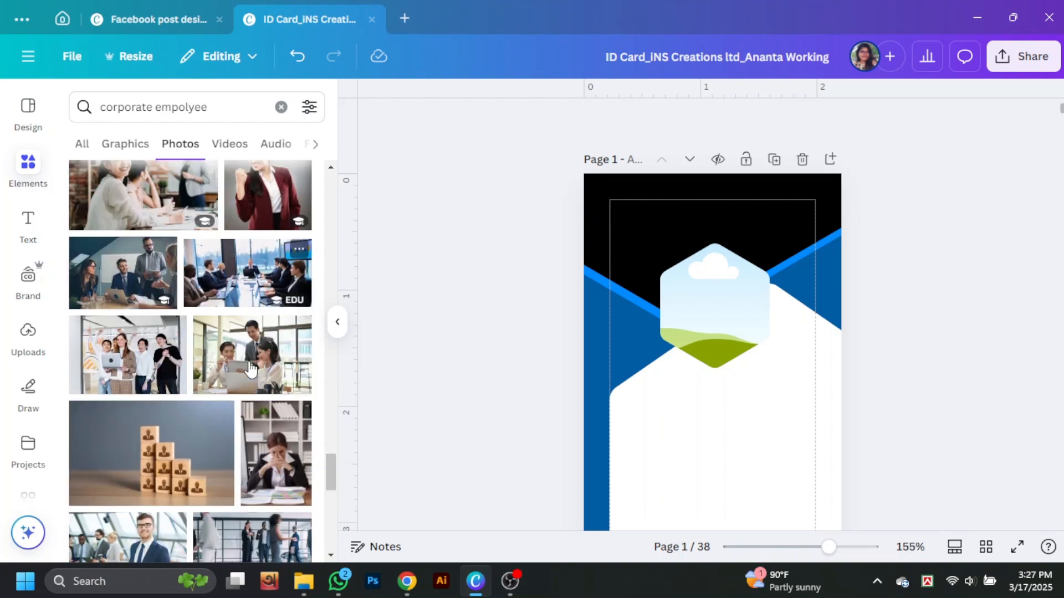
pyautogui.click(128, 432)
pyautogui.moveTo(742, 352); pyautogui.dragTo(720, 316)
# Enlarge and reposition the photo inside the hexagon frame so the face and shoulders of the man in glasses fill it
pyautogui.doubleClick(721, 318)
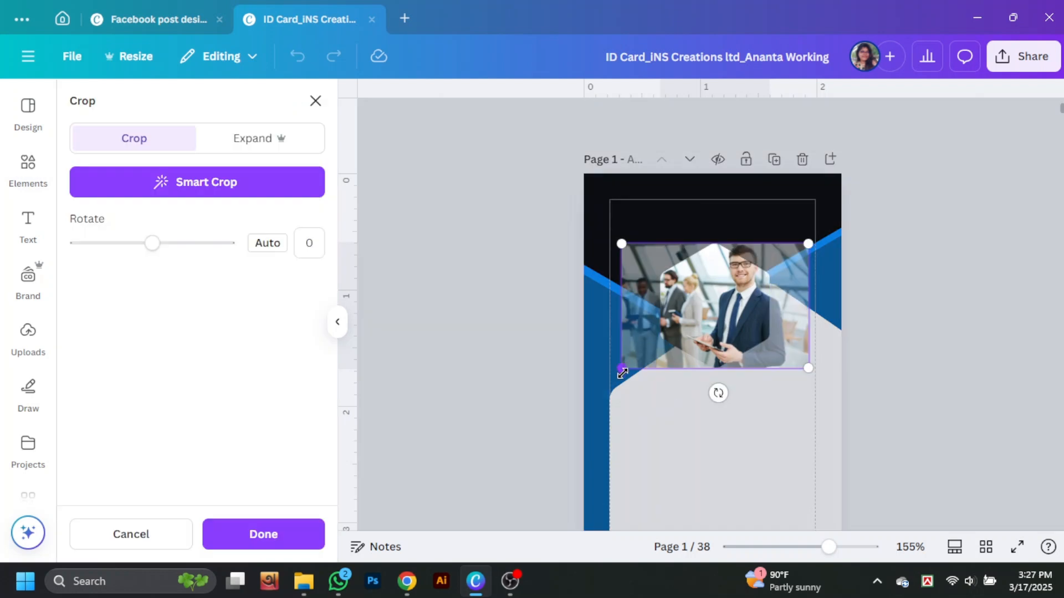
pyautogui.moveTo(623, 368); pyautogui.dragTo(455, 478)
pyautogui.moveTo(726, 318); pyautogui.dragTo(754, 326)
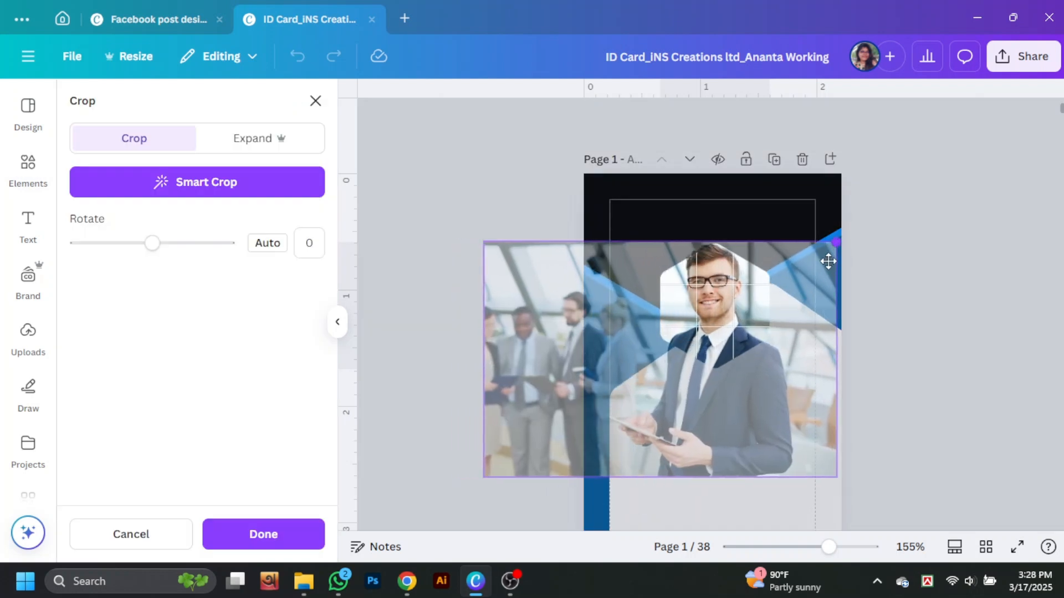
pyautogui.moveTo(482, 478); pyautogui.dragTo(512, 458)
pyautogui.moveTo(554, 409); pyautogui.dragTo(549, 409)
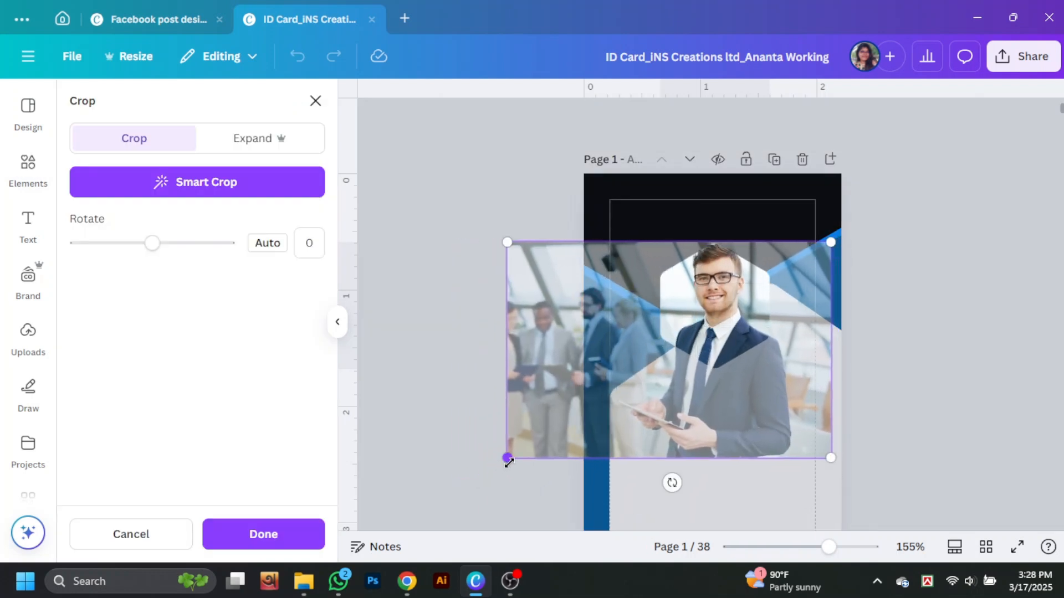
pyautogui.moveTo(509, 460); pyautogui.dragTo(512, 458)
pyautogui.moveTo(833, 241); pyautogui.dragTo(869, 215)
pyautogui.moveTo(724, 306); pyautogui.dragTo(698, 332)
pyautogui.click(938, 293)
pyautogui.click(938, 293)
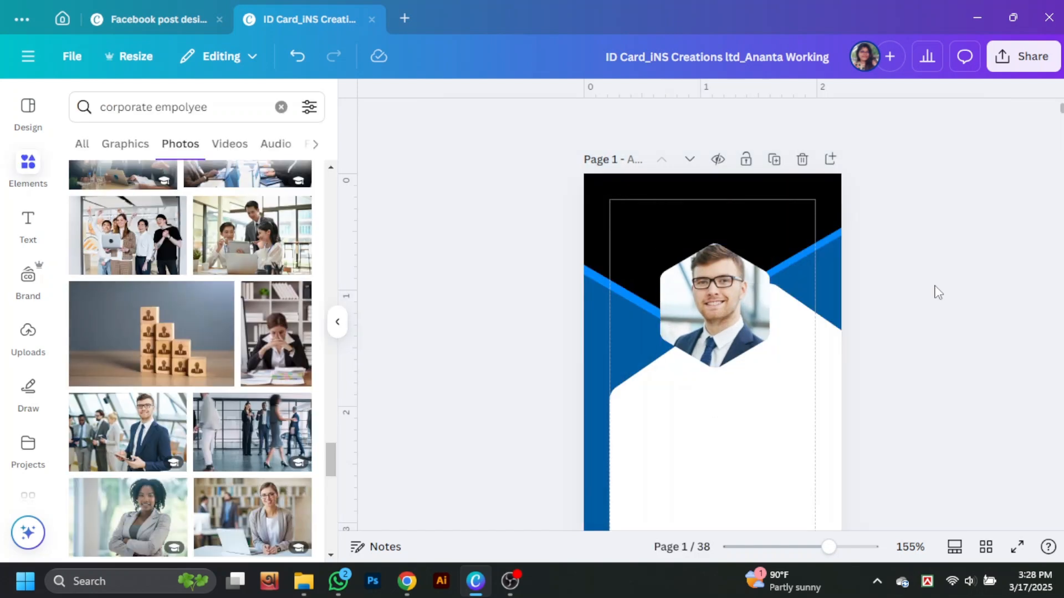
# Search the photos for "corporate man" and replace the framed picture with the smiling man in a dark suit with crossed arms
pyautogui.scroll(-10, 238, 339)
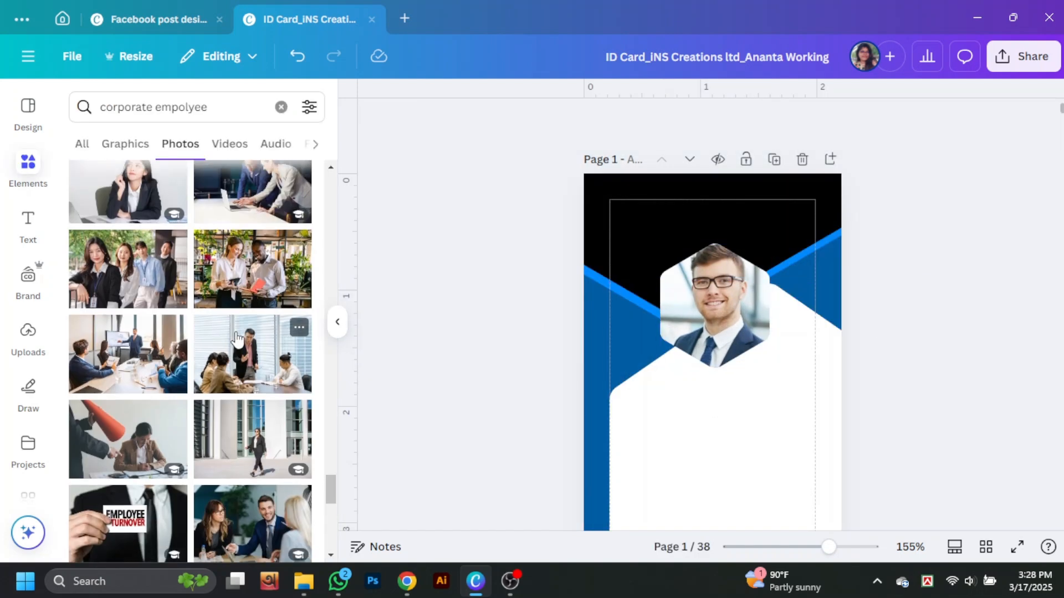
pyautogui.moveTo(156, 111); pyautogui.dragTo(230, 109)
pyautogui.write('corporate man')
pyautogui.press('Return')
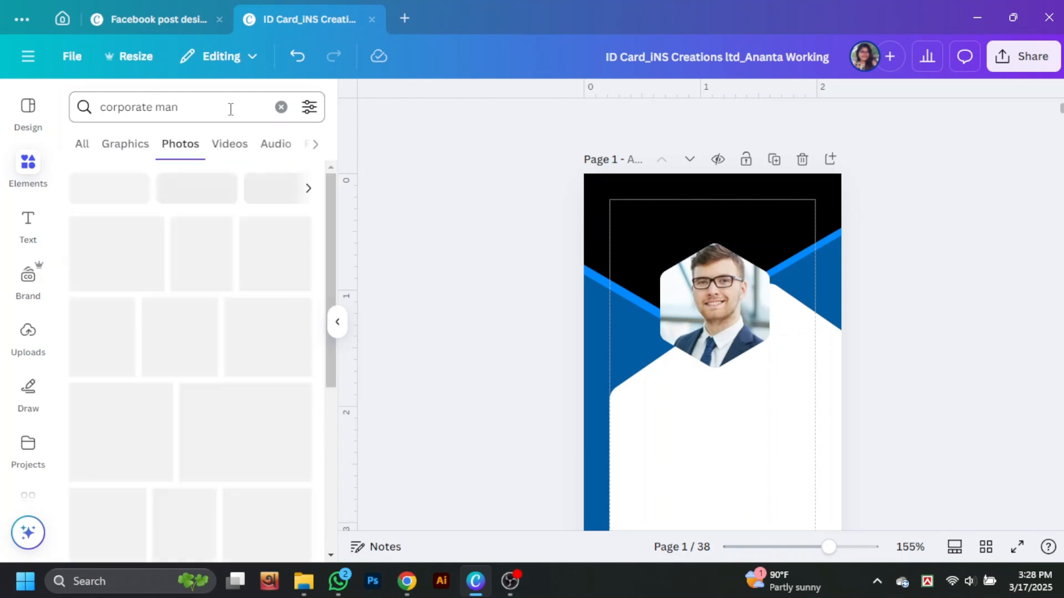
pyautogui.click(127, 254)
pyautogui.moveTo(753, 360); pyautogui.dragTo(704, 317)
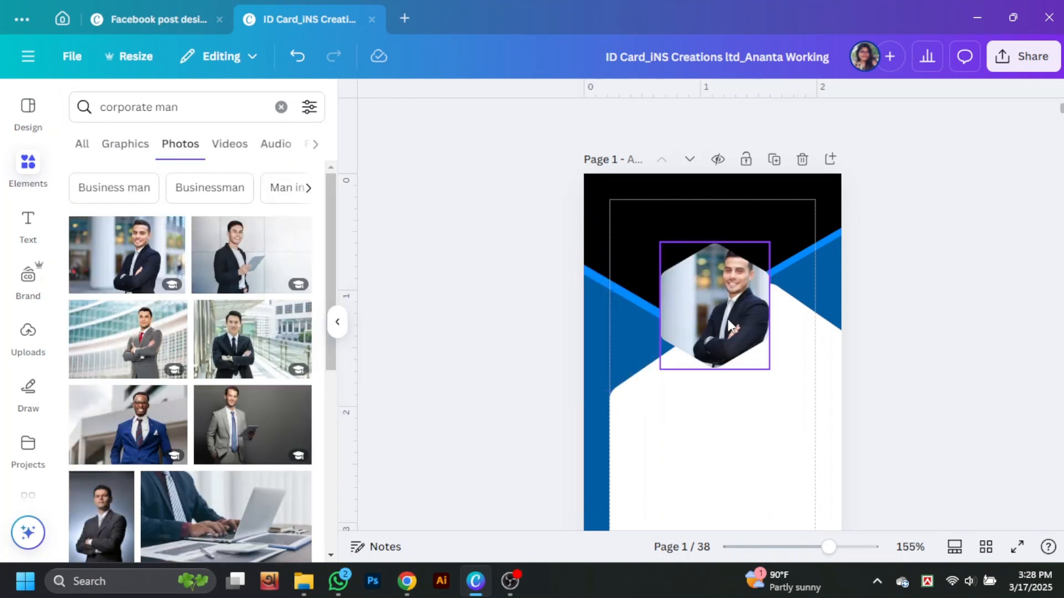
# Enlarge and shift the new photo within the hexagon frame to centre the man's head and shoulders
pyautogui.doubleClick(704, 317)
pyautogui.moveTo(813, 240); pyautogui.dragTo(889, 201)
pyautogui.moveTo(687, 313); pyautogui.dragTo(620, 371)
pyautogui.moveTo(816, 237); pyautogui.dragTo(823, 232)
pyautogui.moveTo(734, 326); pyautogui.dragTo(729, 347)
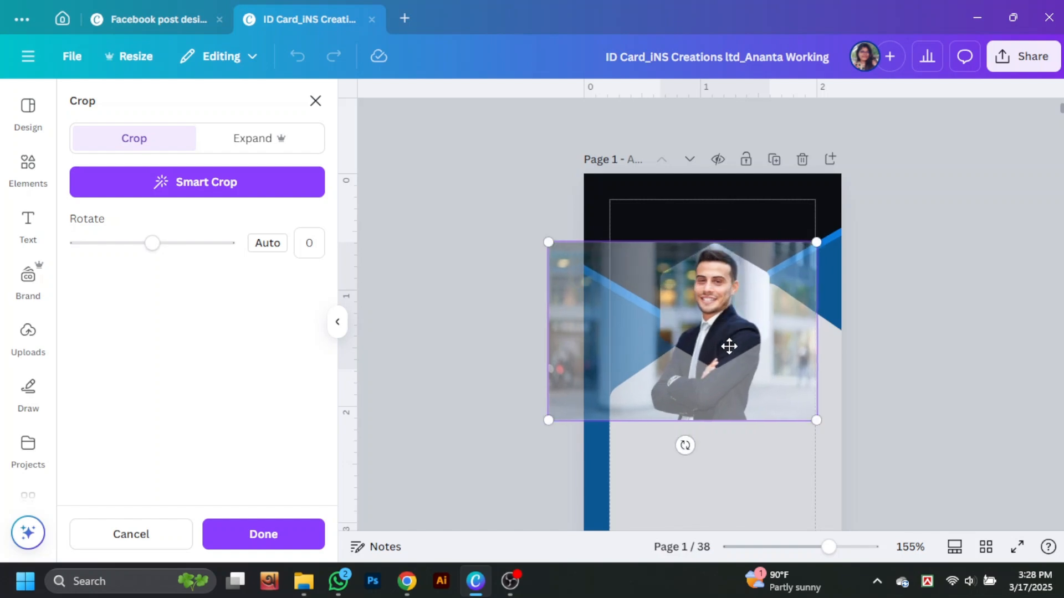
pyautogui.click(928, 298)
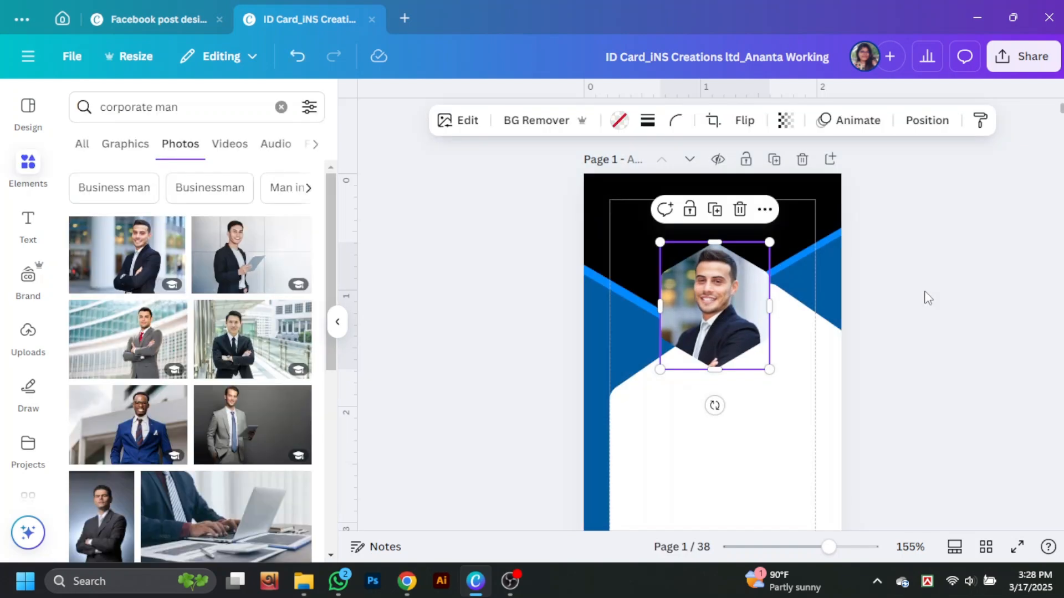
pyautogui.click(339, 324)
pyautogui.click(810, 306)
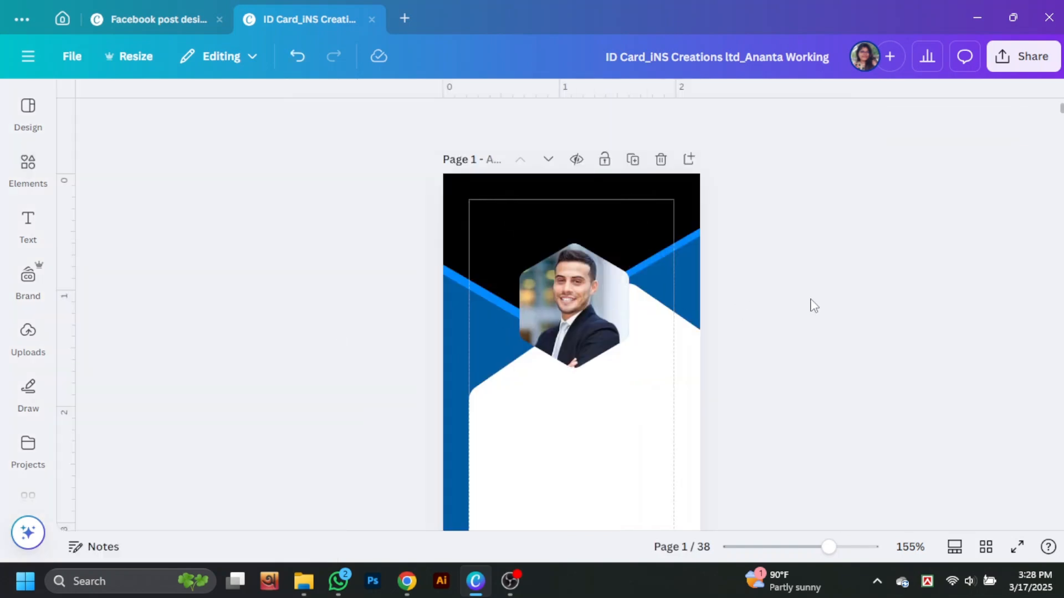
# Add a thin solid border to the hexagon photo and colour it with the blue radial gradient
pyautogui.click(529, 293)
pyautogui.click(506, 116)
pyautogui.click(463, 166)
pyautogui.click(491, 117)
pyautogui.scroll(-3, 215, 339)
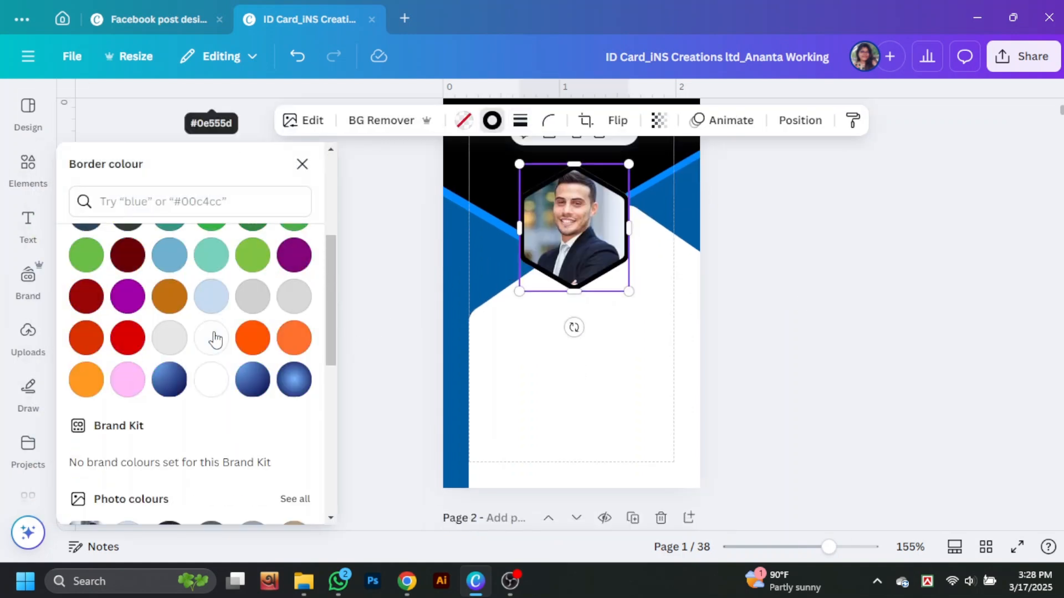
pyautogui.click(302, 387)
pyautogui.click(520, 120)
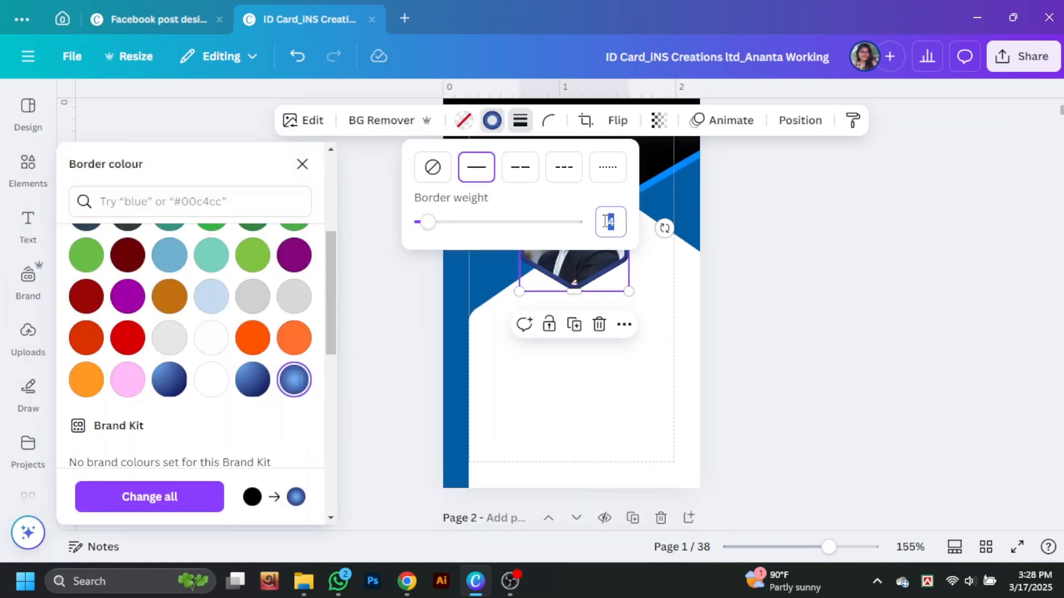
pyautogui.click(903, 260)
pyautogui.click(943, 331)
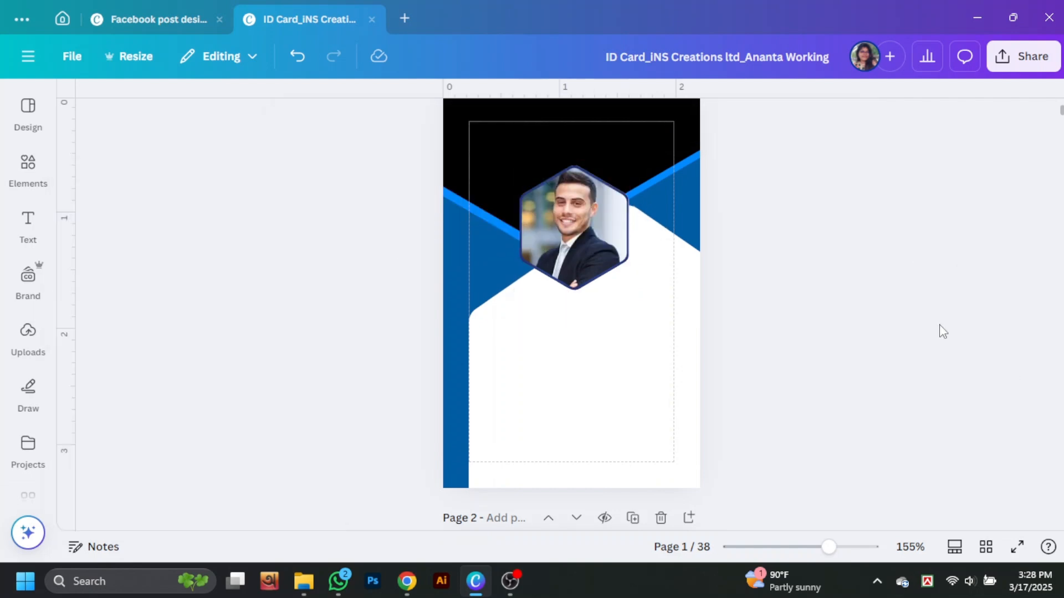
# Shift the large white hexagon left so a narrower blue strip remains along the card's left edge
pyautogui.moveTo(686, 330); pyautogui.dragTo(694, 328)
pyautogui.click(899, 293)
pyautogui.scroll(1, 898, 297)
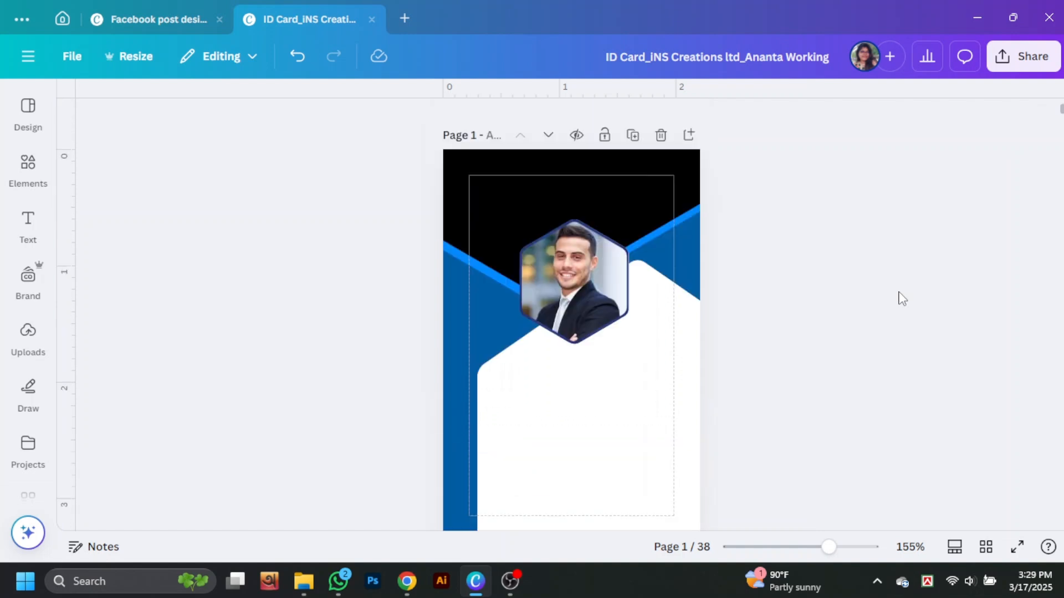
pyautogui.scroll(-1, 898, 298)
pyautogui.moveTo(655, 399); pyautogui.dragTo(633, 405)
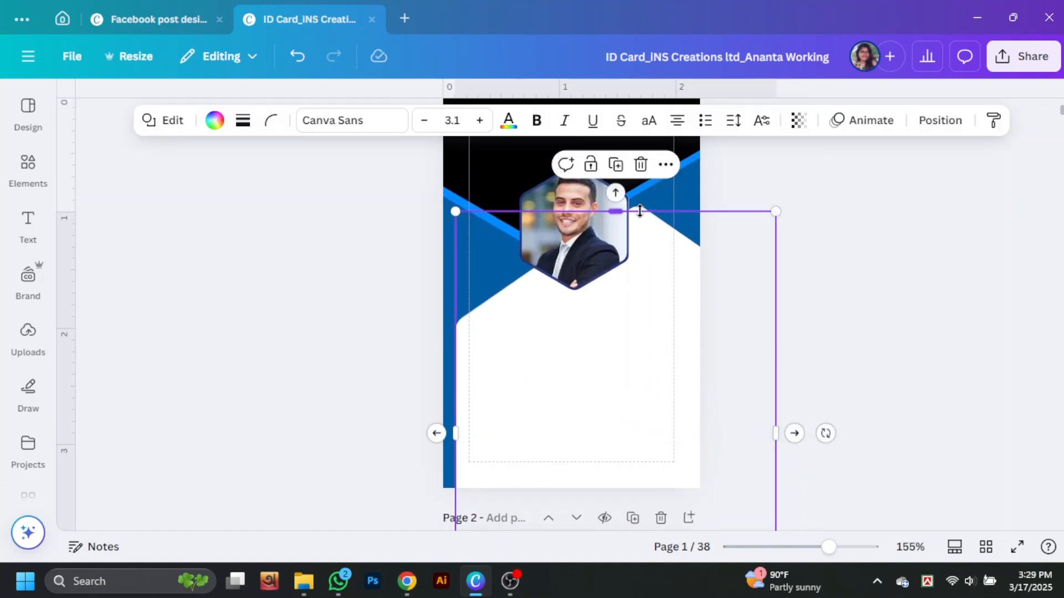
# Recolour the blue hexagon behind the white one light grey and position it as a grey edge on the upper right
pyautogui.moveTo(640, 206); pyautogui.dragTo(662, 198)
pyautogui.click(215, 120)
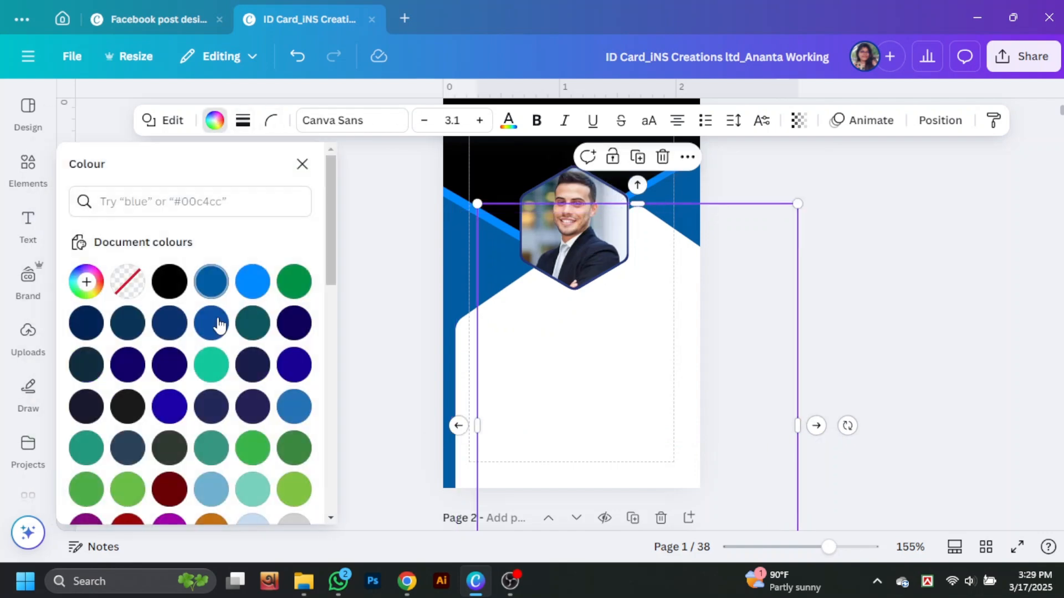
pyautogui.scroll(-4, 213, 325)
pyautogui.click(293, 296)
pyautogui.moveTo(669, 367); pyautogui.dragTo(643, 368)
pyautogui.click(913, 334)
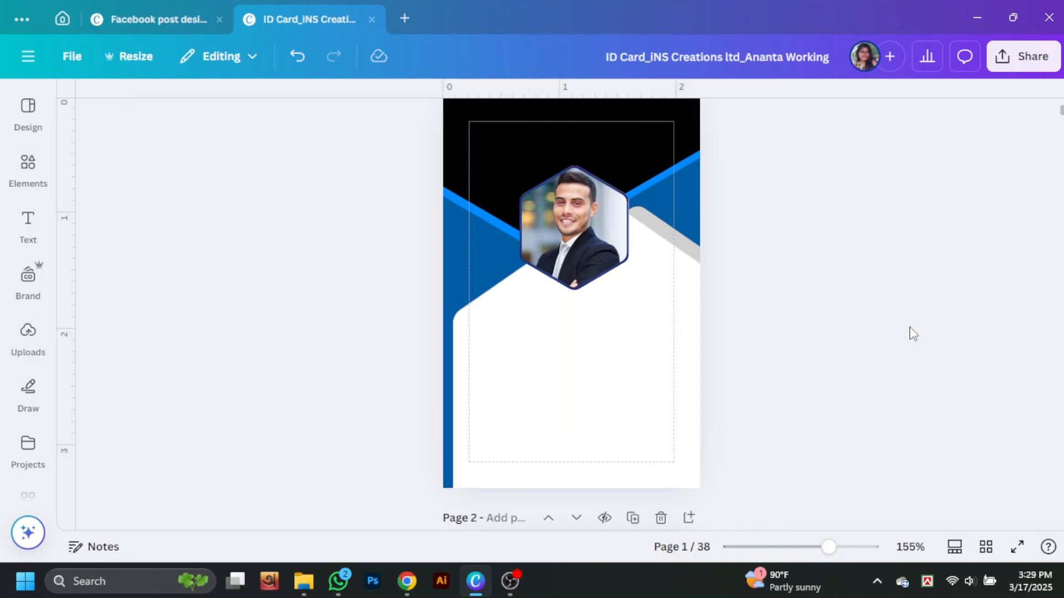
# Add a heading below the photo and replace its text with the employee's full name
pyautogui.scroll(-2, 908, 333)
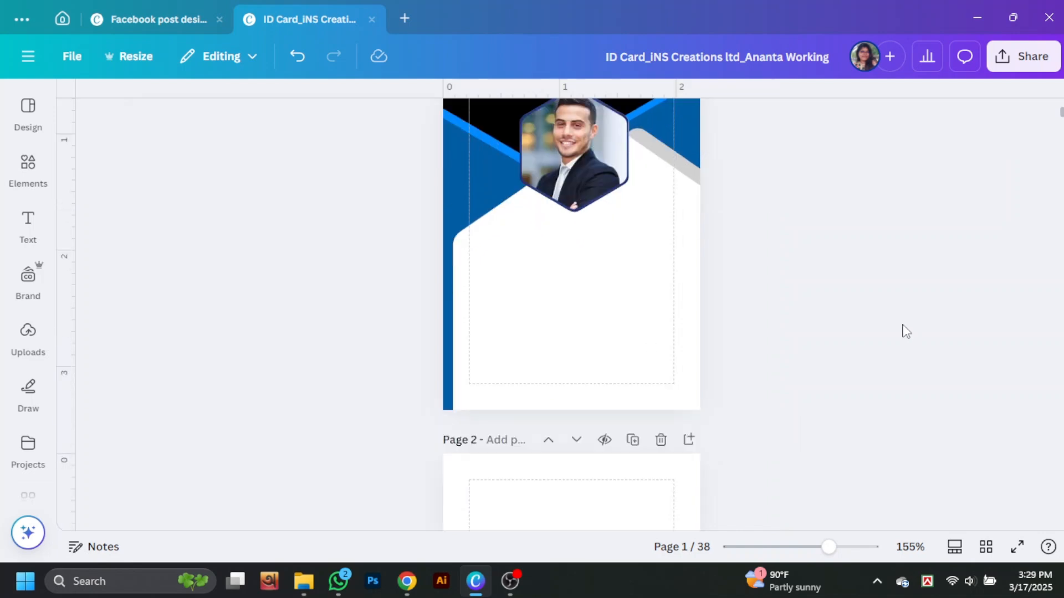
pyautogui.click(37, 245)
pyautogui.click(189, 278)
pyautogui.click(336, 323)
pyautogui.click(978, 326)
pyautogui.scroll(3, 978, 326)
pyautogui.click(641, 416)
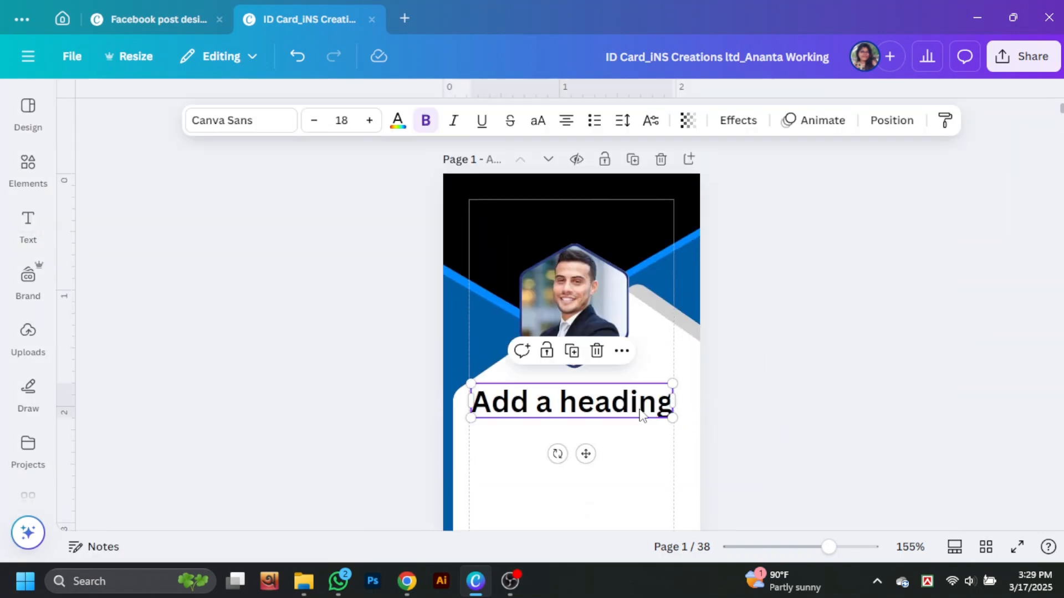
pyautogui.doubleClick(639, 410)
pyautogui.write('IMRAN')
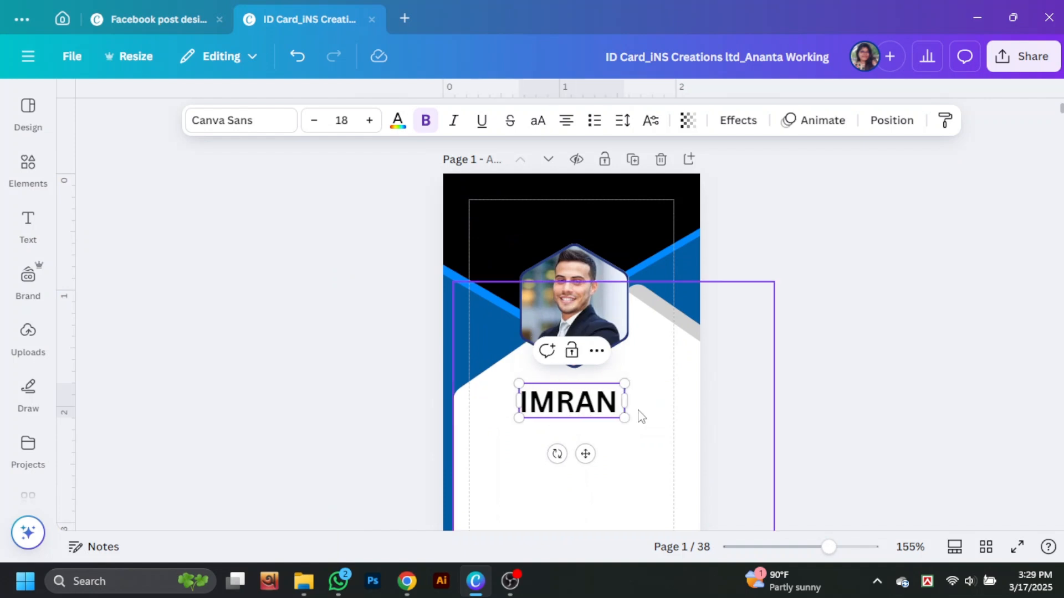
pyautogui.write(' Rahman')
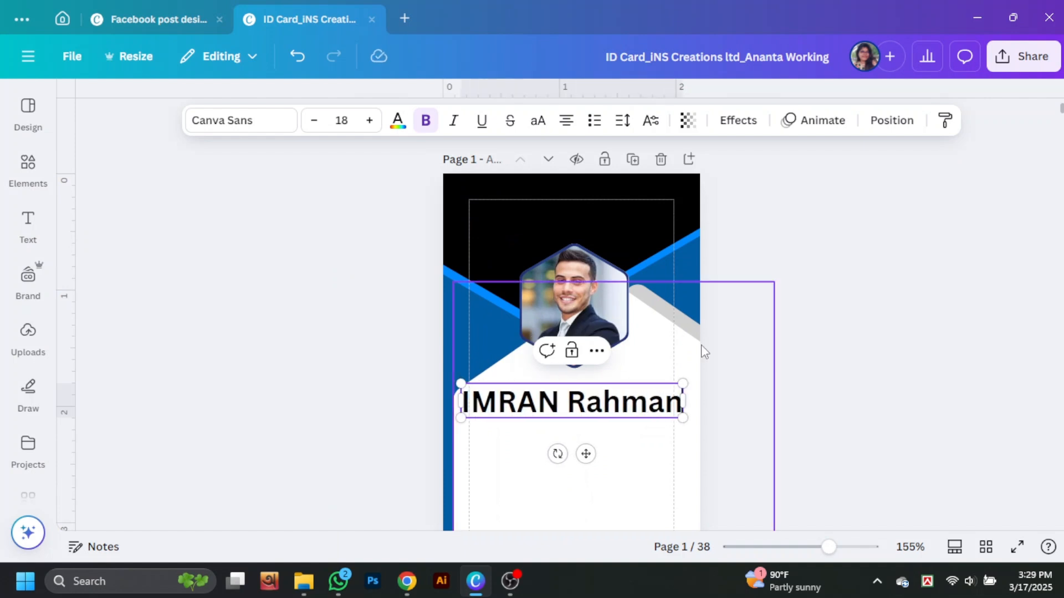
# Format the employee name heading in uppercase with the Roboto font
pyautogui.hotkey('ctrl', 'a')
pyautogui.hotkey('ctrl', 'shift', 'k')
pyautogui.click(238, 120)
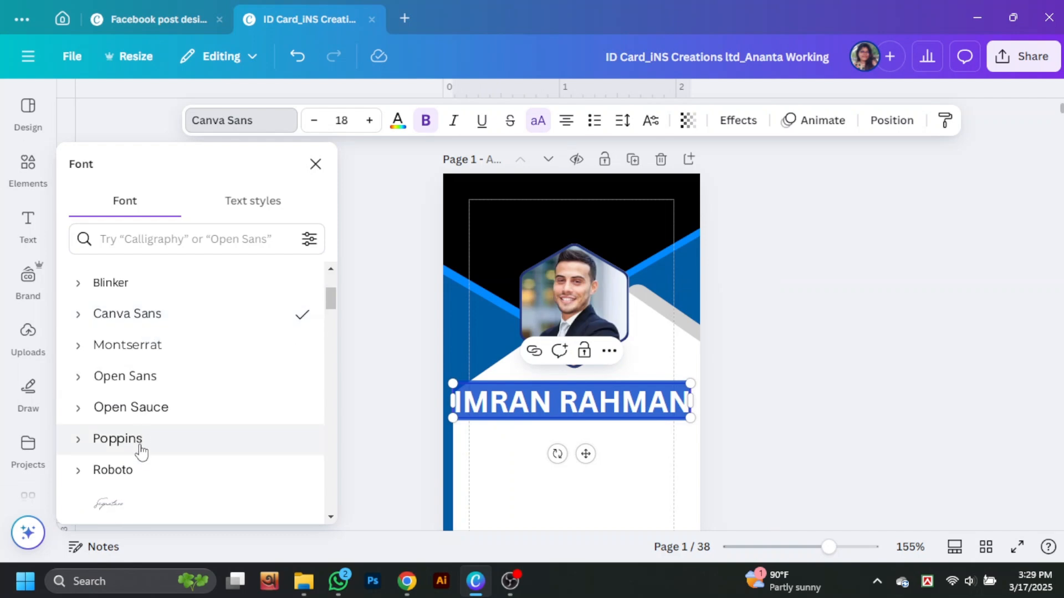
pyautogui.click(113, 470)
# Resize the employee name to 12.9 and place it just beneath the hexagon photo
pyautogui.moveTo(687, 416); pyautogui.dragTo(603, 382)
pyautogui.moveTo(512, 371); pyautogui.dragTo(502, 370)
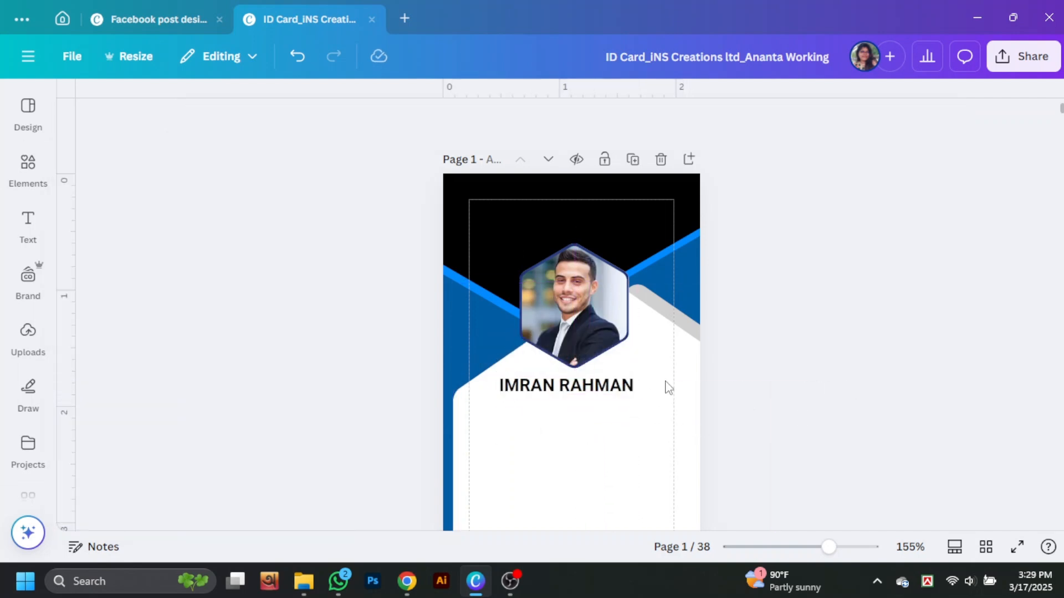
pyautogui.moveTo(611, 391); pyautogui.dragTo(618, 393)
pyautogui.moveTo(502, 391); pyautogui.dragTo(477, 382)
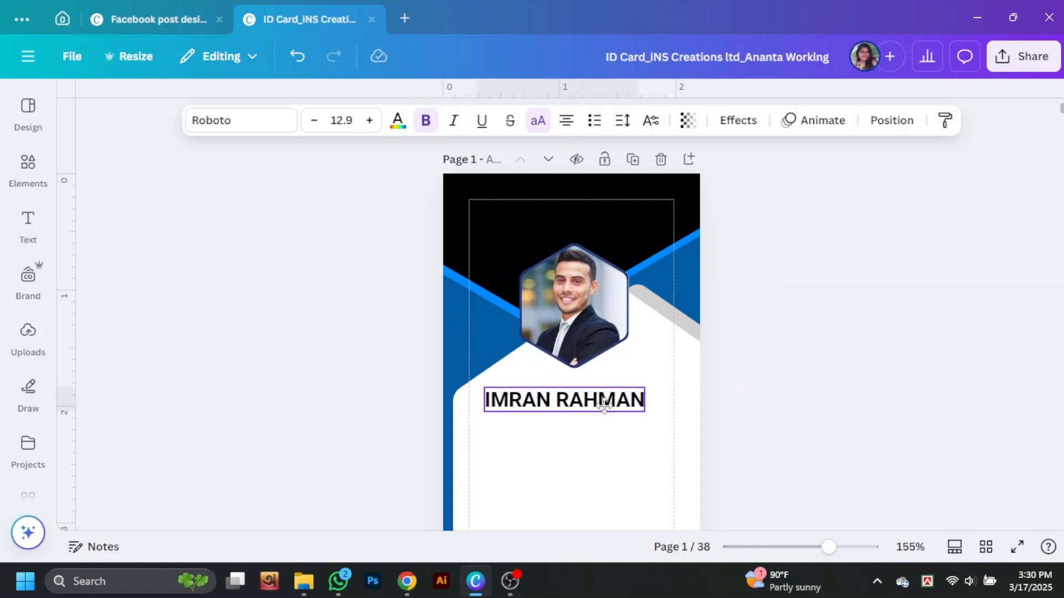
pyautogui.moveTo(594, 413); pyautogui.dragTo(629, 396)
pyautogui.click(910, 358)
# Duplicate the name text, shrink the copy to 8.4 below the original, and change it to "SALES MANAGER"
pyautogui.scroll(-2, 757, 368)
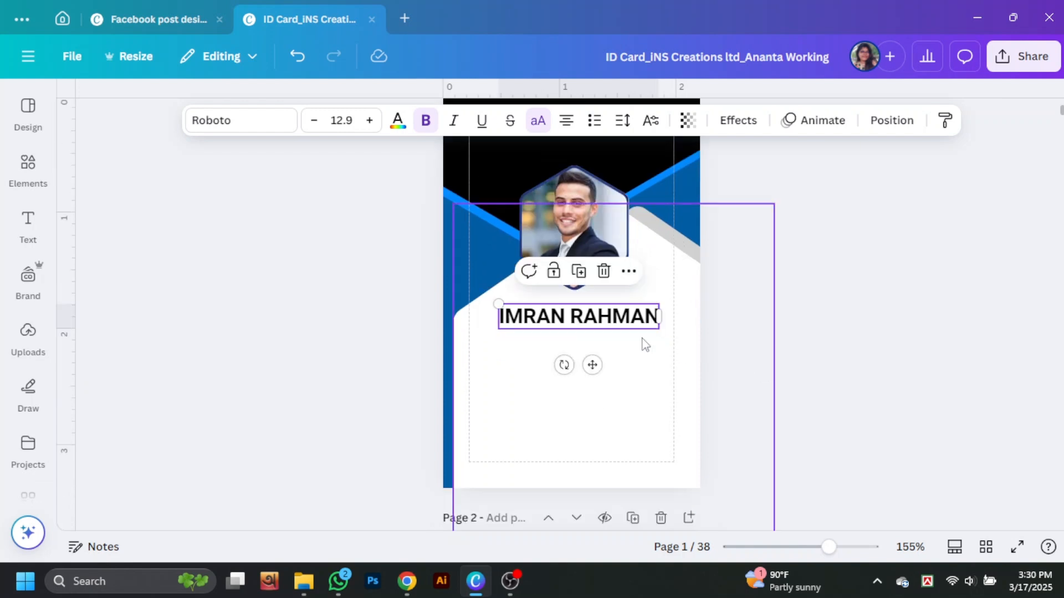
pyautogui.hotkey('ctrl', 'd')
pyautogui.moveTo(498, 329); pyautogui.dragTo(551, 336)
pyautogui.moveTo(641, 342); pyautogui.dragTo(624, 342)
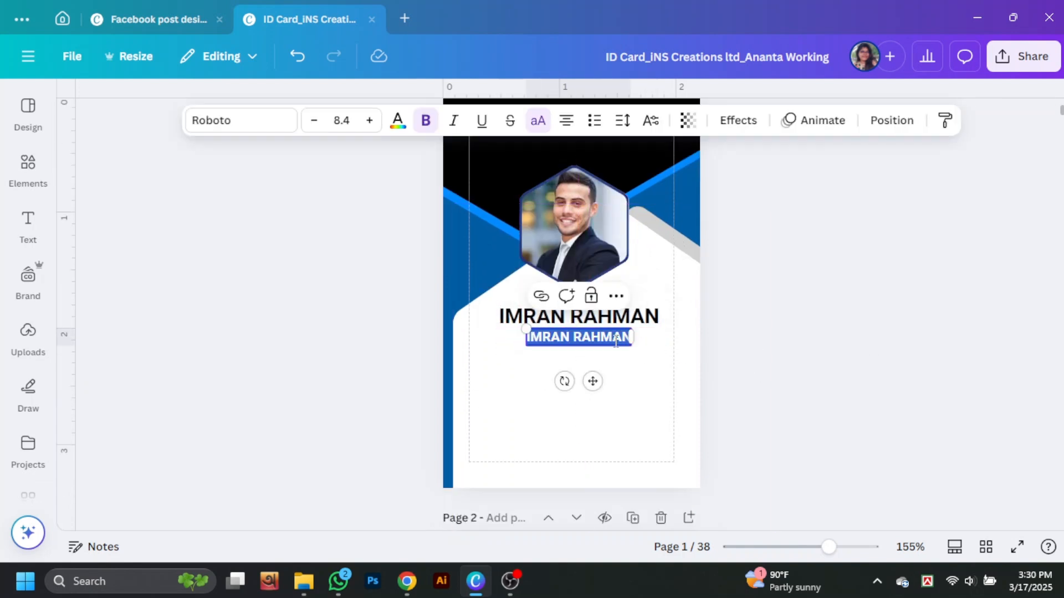
pyautogui.write('SALES MANAGER')
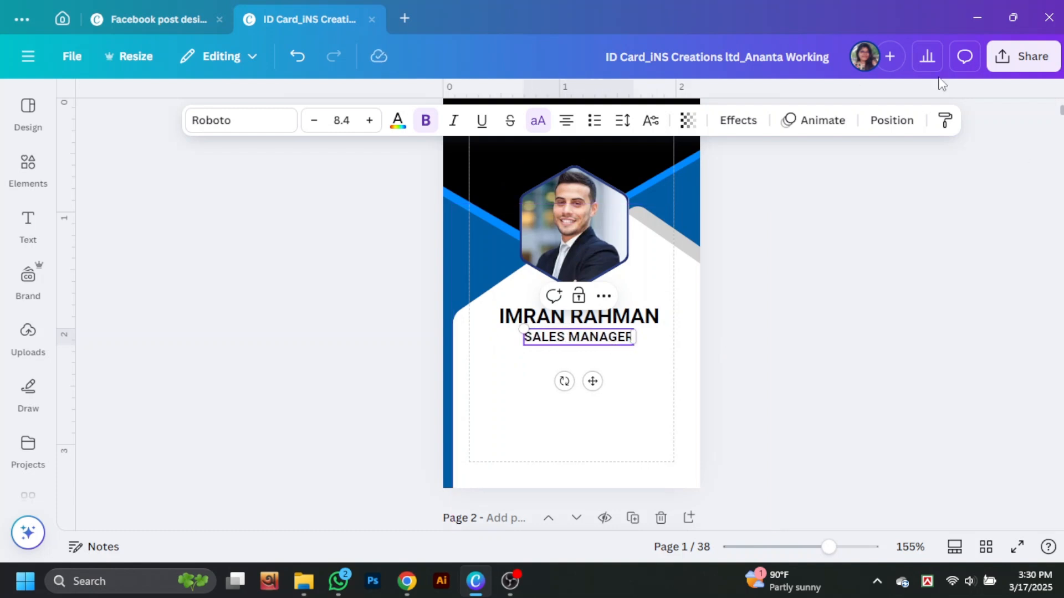
# Remove the bold from the "SALES MANAGER" text and position it directly beneath the employee name
pyautogui.moveTo(618, 340); pyautogui.dragTo(612, 339)
pyautogui.press('Escape')
pyautogui.click(619, 342)
pyautogui.press('Escape')
pyautogui.click(598, 341)
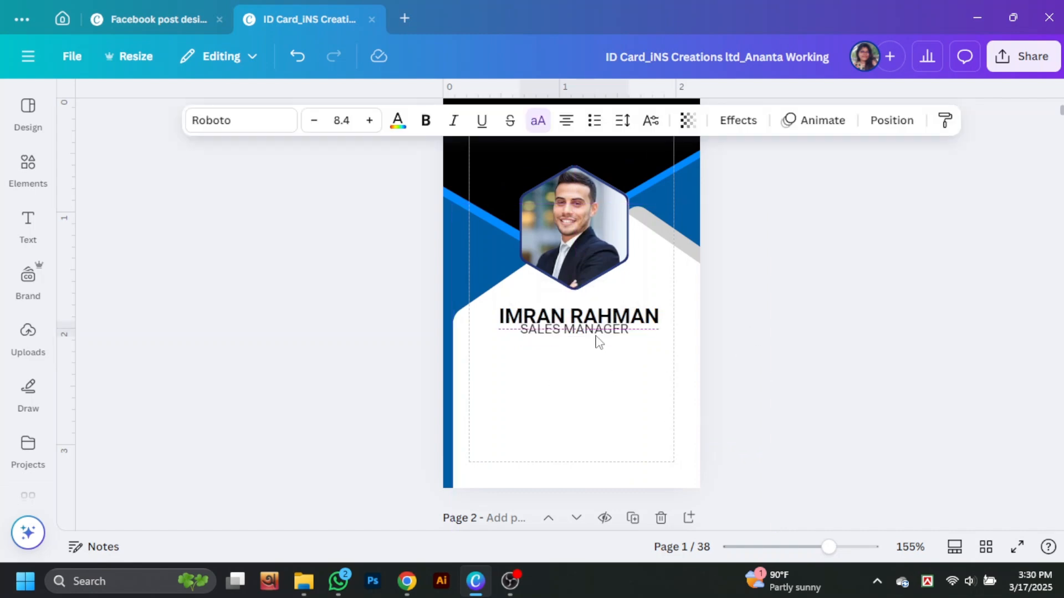
pyautogui.click(893, 310)
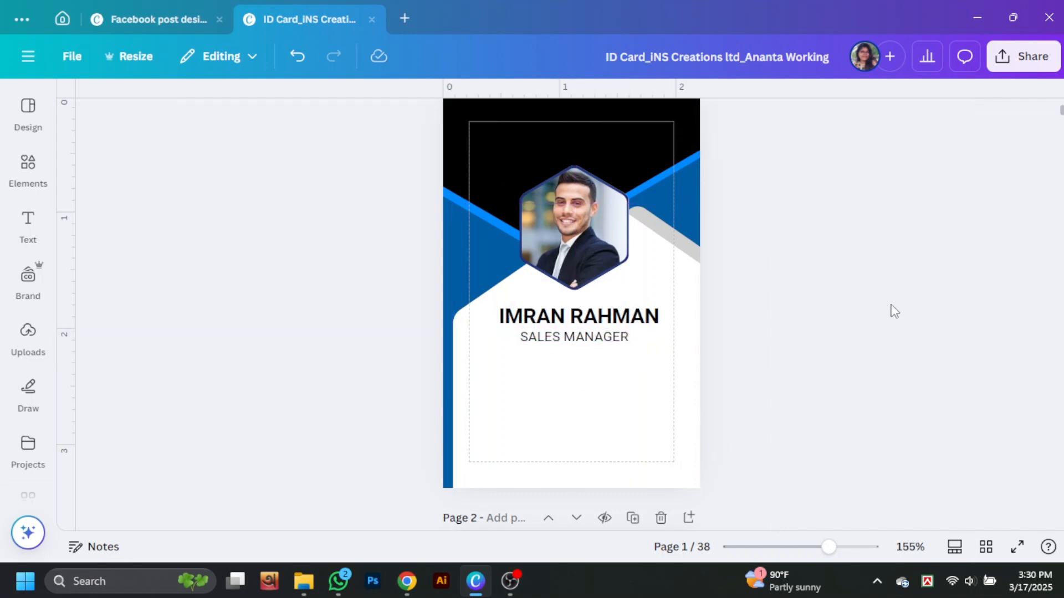
# Search the elements for "line" and add a straight line to the card
pyautogui.click(27, 166)
pyautogui.click(70, 117)
pyautogui.write('line')
pyautogui.press('Return')
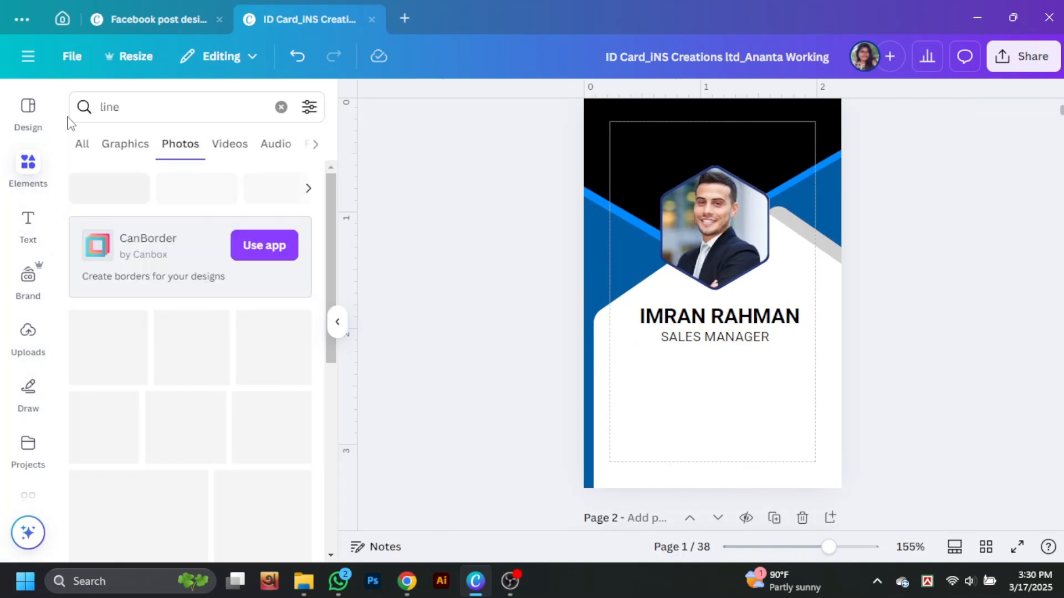
pyautogui.click(141, 109)
pyautogui.click(125, 171)
pyautogui.click(337, 322)
# Thin the line, position it just beneath the "SALES MANAGER" text, and extend it to the width of the employee name
pyautogui.click(431, 120)
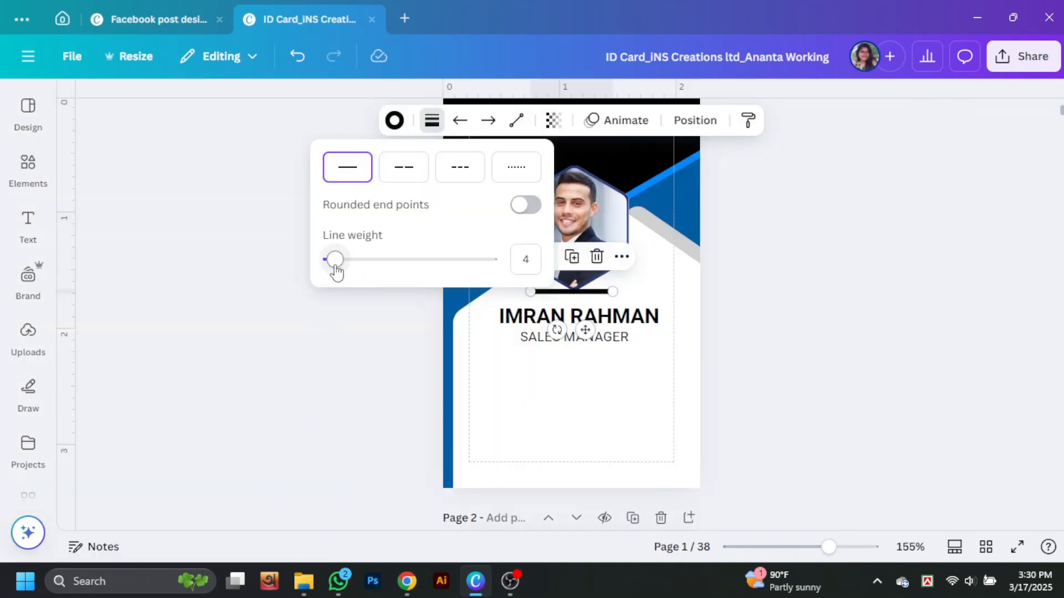
pyautogui.moveTo(589, 299); pyautogui.dragTo(589, 306)
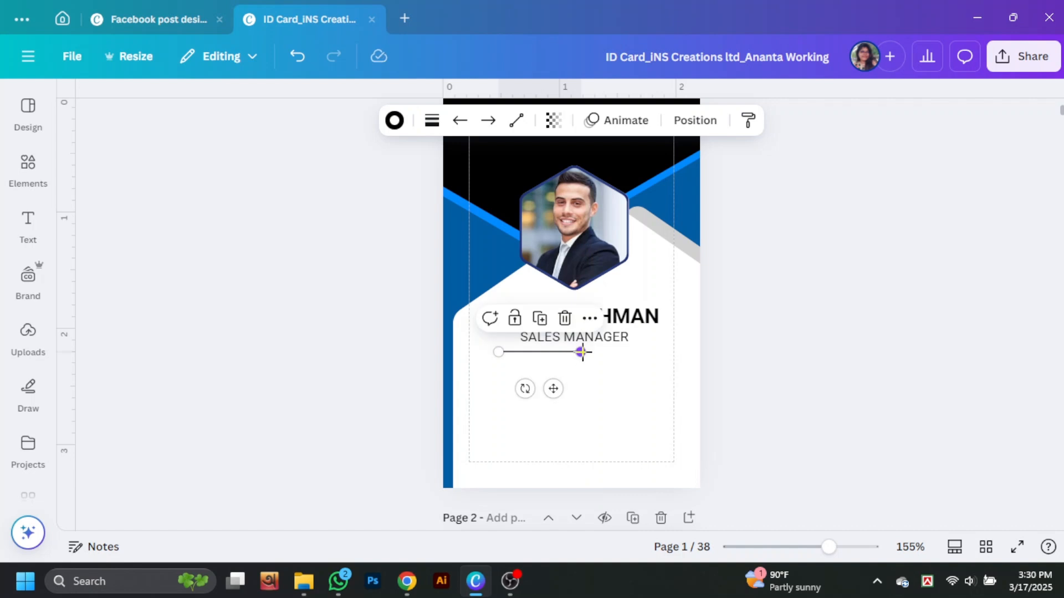
pyautogui.click(598, 357)
pyautogui.moveTo(652, 354); pyautogui.dragTo(596, 353)
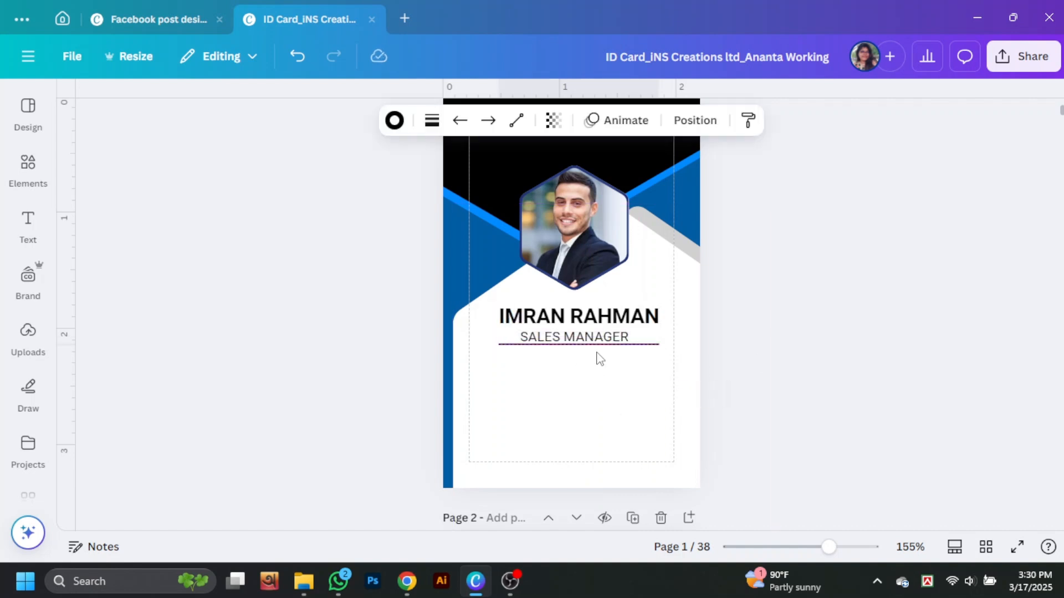
# Paste the employee's Id, DOB, Phone and Email details from the clipboard history and arrange them beneath the line
pyautogui.click(597, 382)
pyautogui.press('super+v')
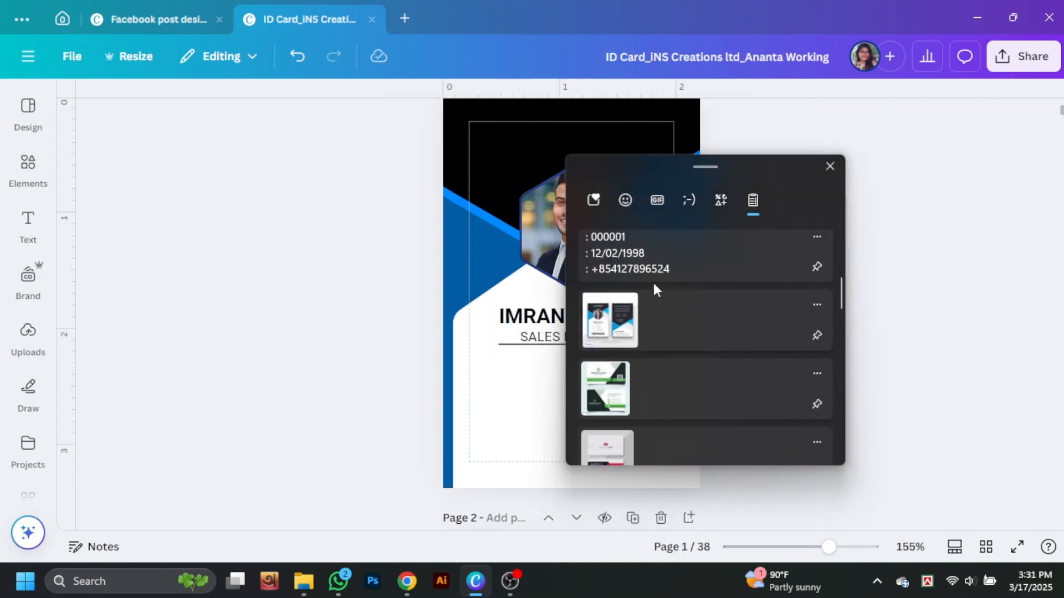
pyautogui.click(653, 280)
pyautogui.moveTo(633, 395); pyautogui.dragTo(633, 402)
pyautogui.doubleClick(605, 415)
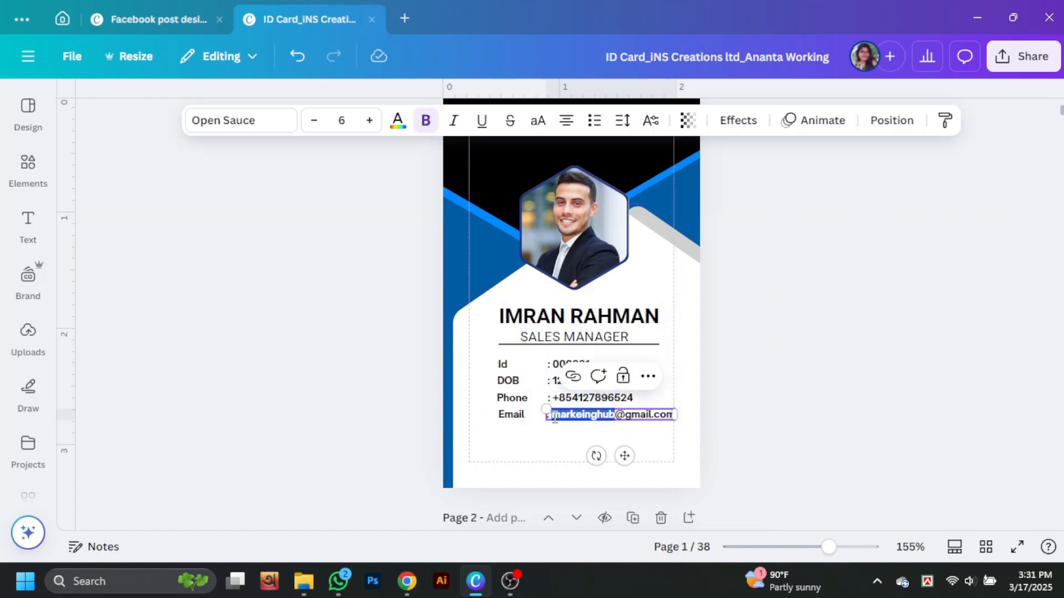
pyautogui.click(872, 409)
# Search the graphics elements for "M logo" and browse for a suitable company logo
pyautogui.scroll(2, 882, 389)
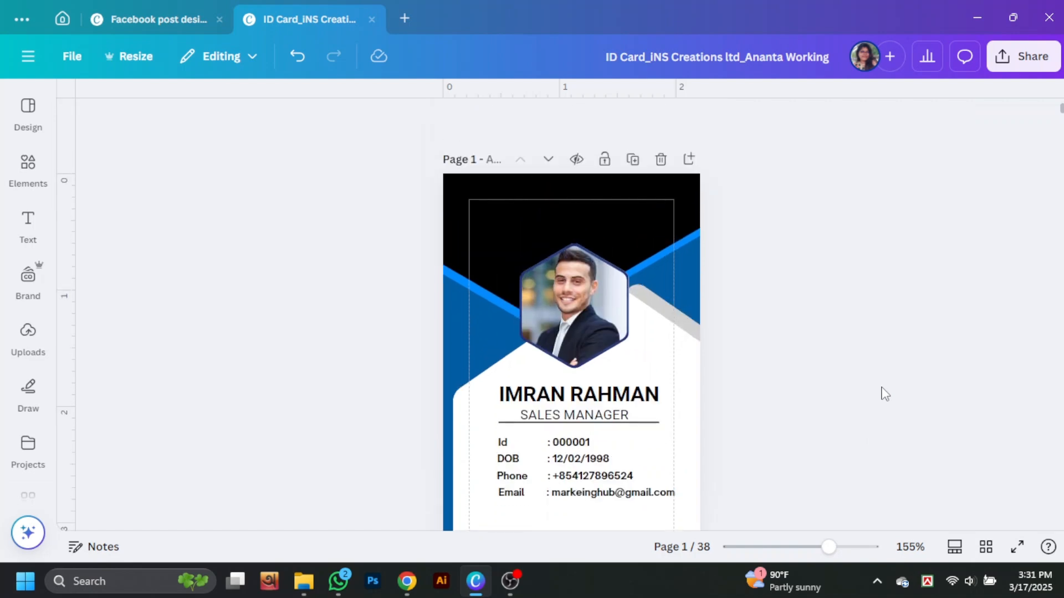
pyautogui.click(36, 171)
pyautogui.moveTo(154, 111); pyautogui.dragTo(59, 115)
pyautogui.write('M logo')
pyautogui.press('Return')
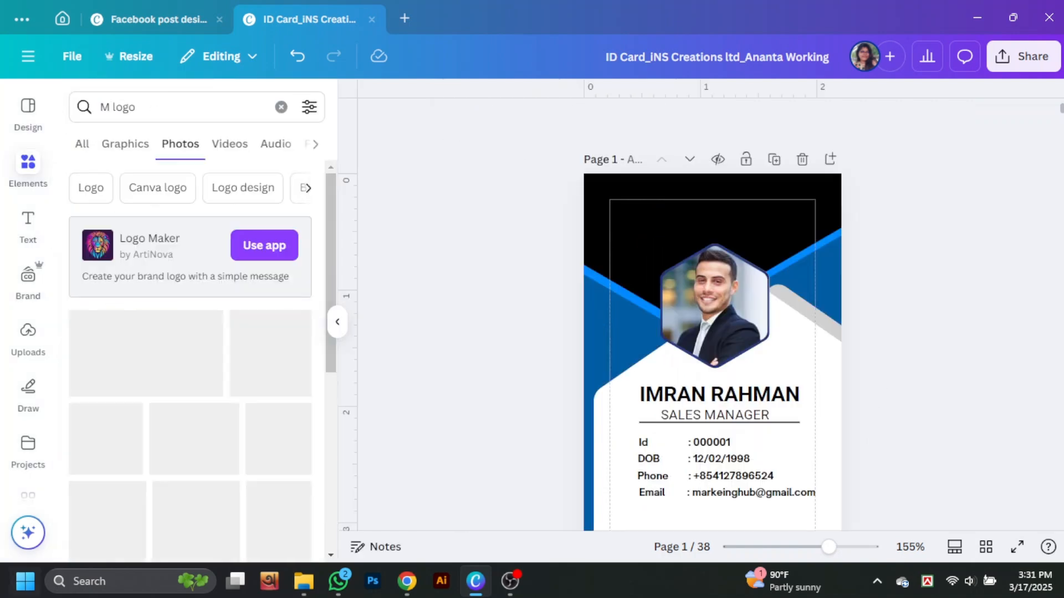
pyautogui.click(125, 144)
pyautogui.scroll(-8, 226, 379)
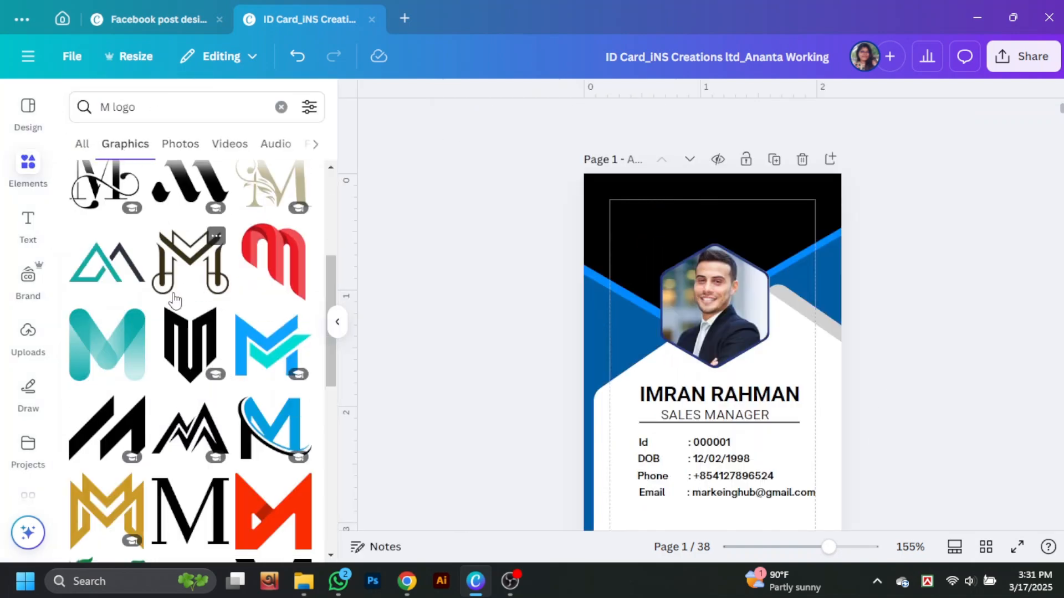
pyautogui.click(100, 199)
pyautogui.moveTo(714, 377); pyautogui.dragTo(698, 250)
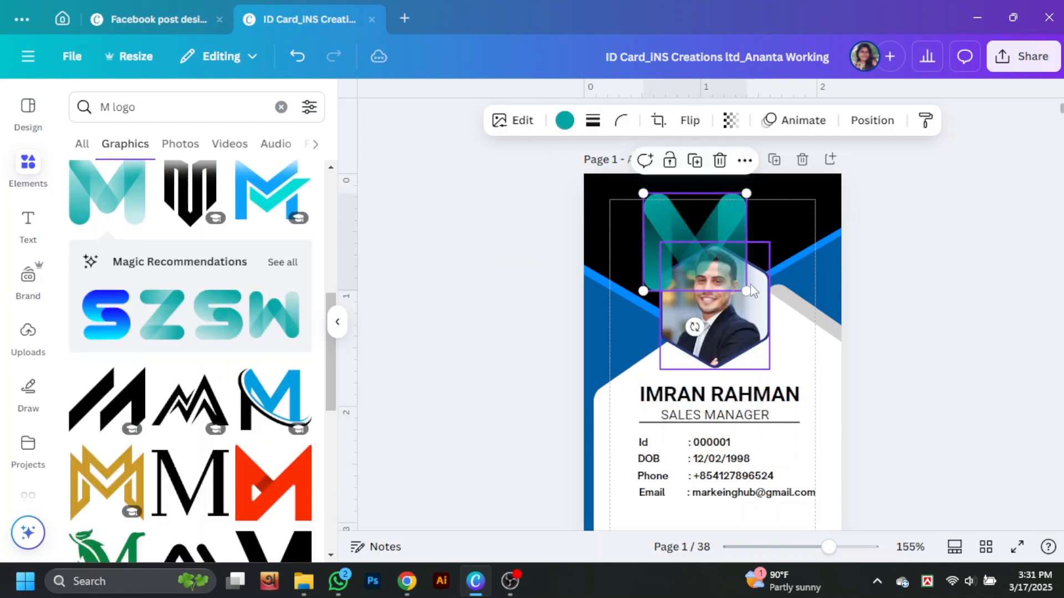
pyautogui.moveTo(750, 290); pyautogui.dragTo(696, 240)
pyautogui.click(694, 163)
# Add the blue M logo with the upward arrow, shrink it, and place it slightly left of centre above the photo
pyautogui.scroll(-10, 143, 363)
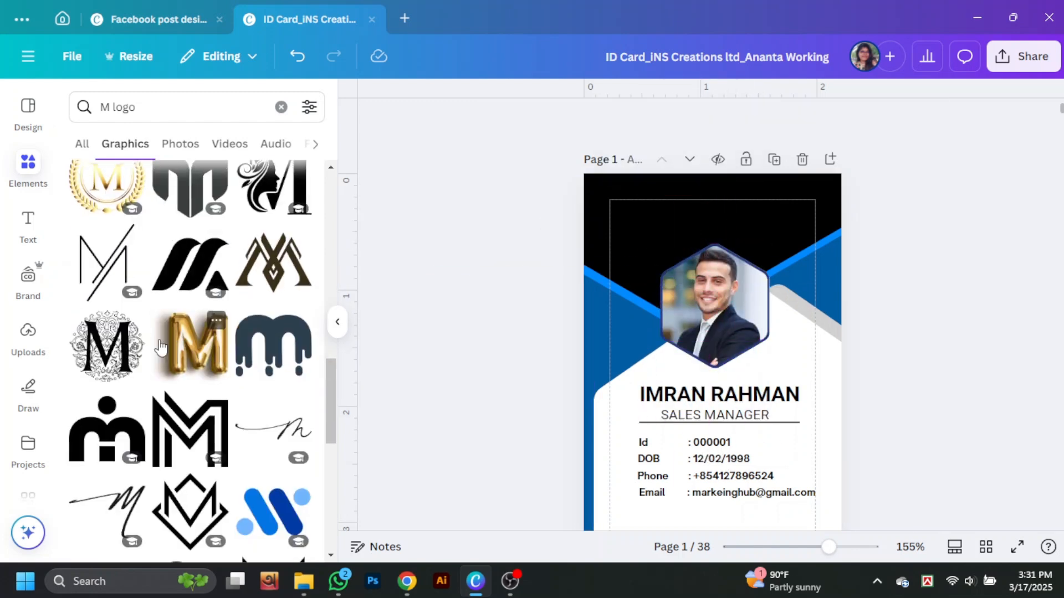
pyautogui.click(115, 430)
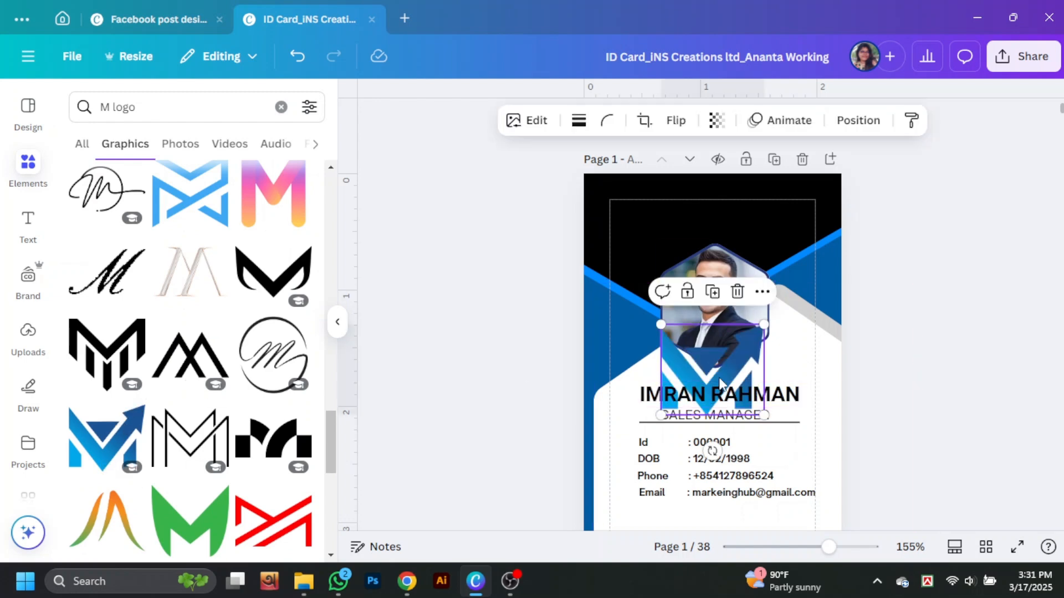
pyautogui.moveTo(713, 371); pyautogui.dragTo(696, 226)
pyautogui.moveTo(746, 270); pyautogui.dragTo(713, 198)
pyautogui.click(994, 315)
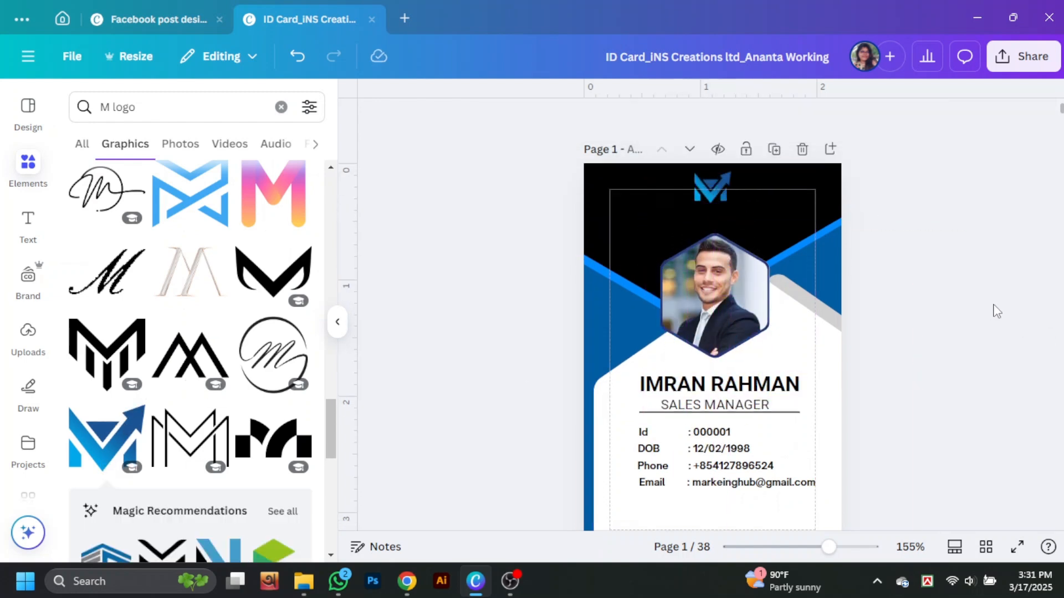
pyautogui.click(337, 322)
pyautogui.moveTo(830, 547); pyautogui.dragTo(854, 547)
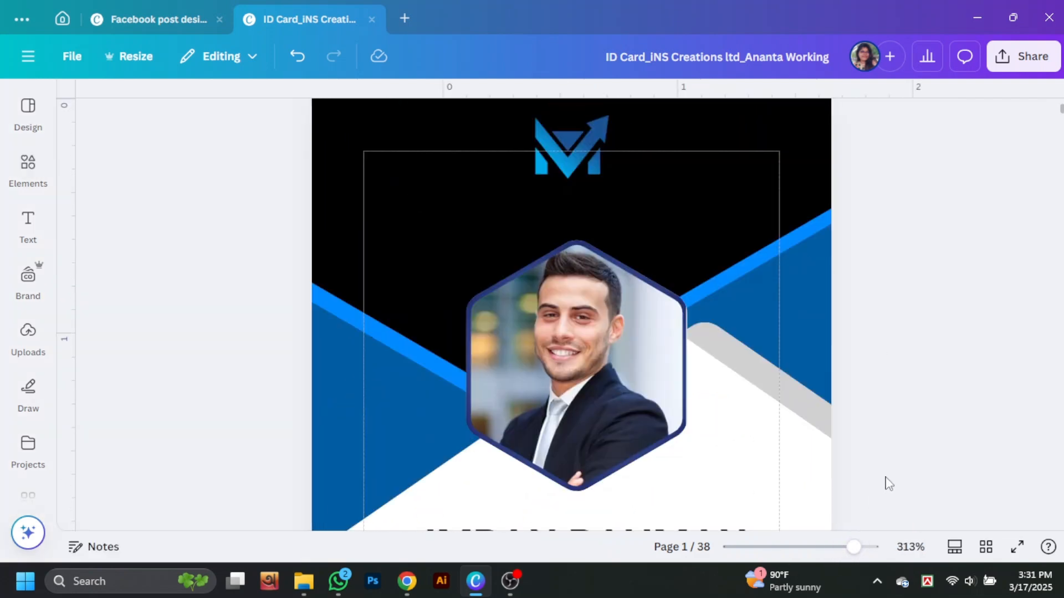
pyautogui.scroll(2, 885, 477)
pyautogui.moveTo(568, 225); pyautogui.dragTo(506, 240)
# Add a subheading beside the logo and change its text to "Marketing Hub"
pyautogui.click(28, 222)
pyautogui.click(138, 329)
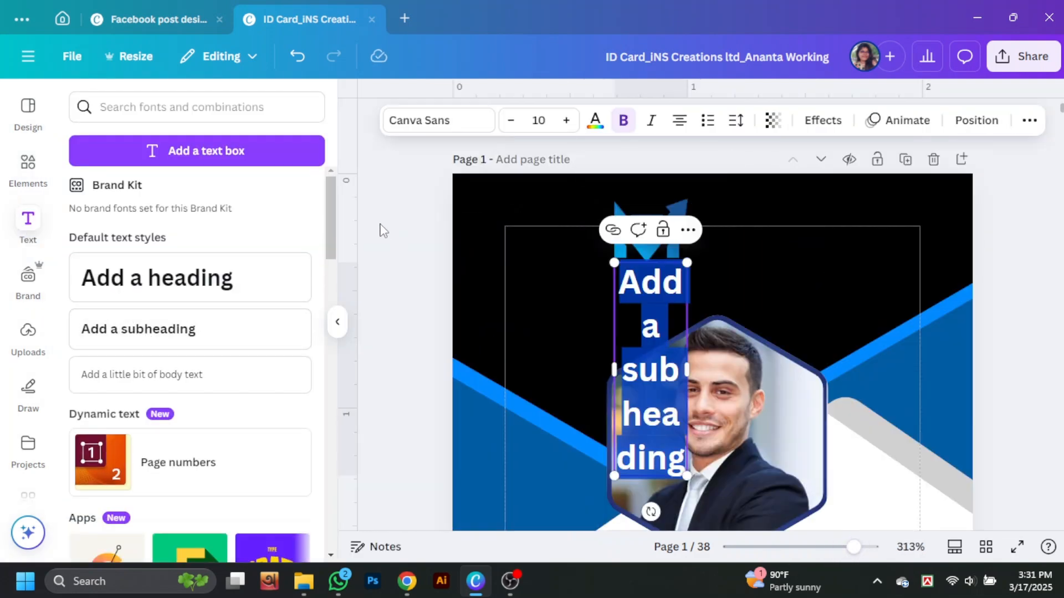
pyautogui.moveTo(659, 376); pyautogui.dragTo(1039, 314)
pyautogui.doubleClick(962, 237)
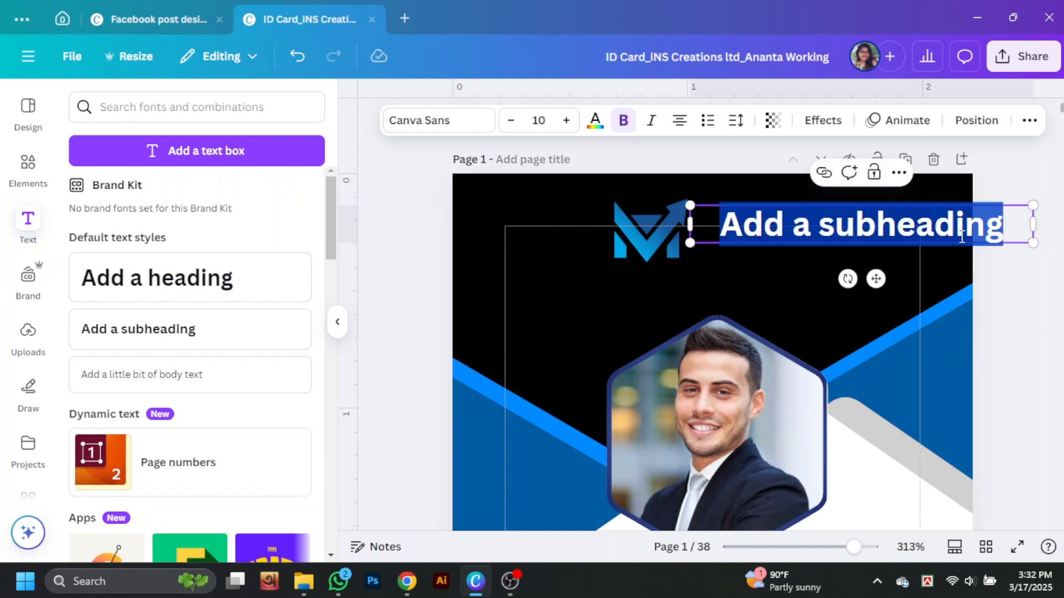
pyautogui.write('Marketing Hub')
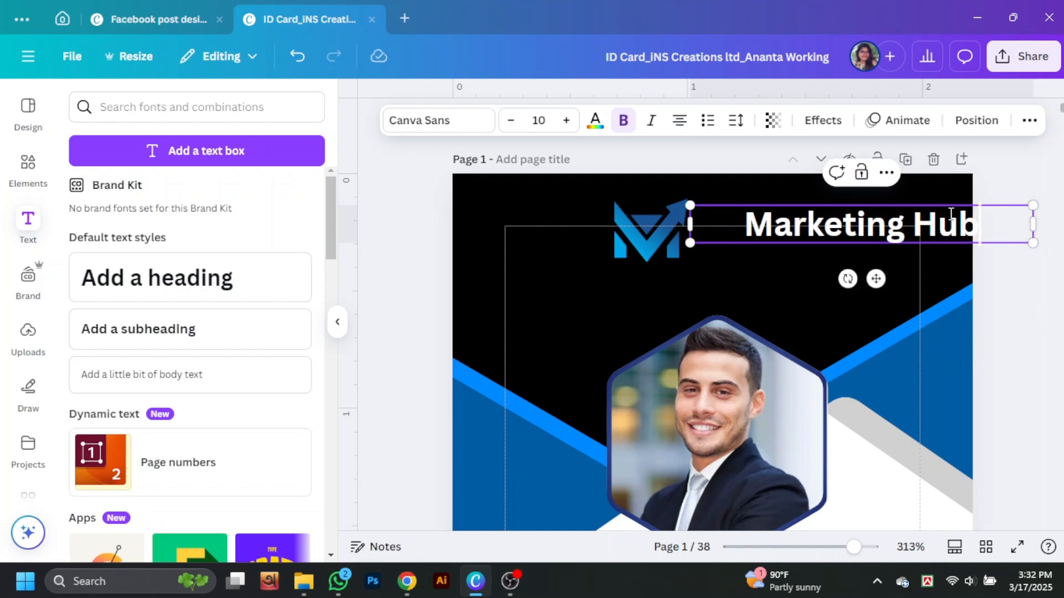
# Format the company name as uppercase, left-aligned Open Sauce with tighter line spacing, wrapped onto two lines
pyautogui.tripleClick(951, 213)
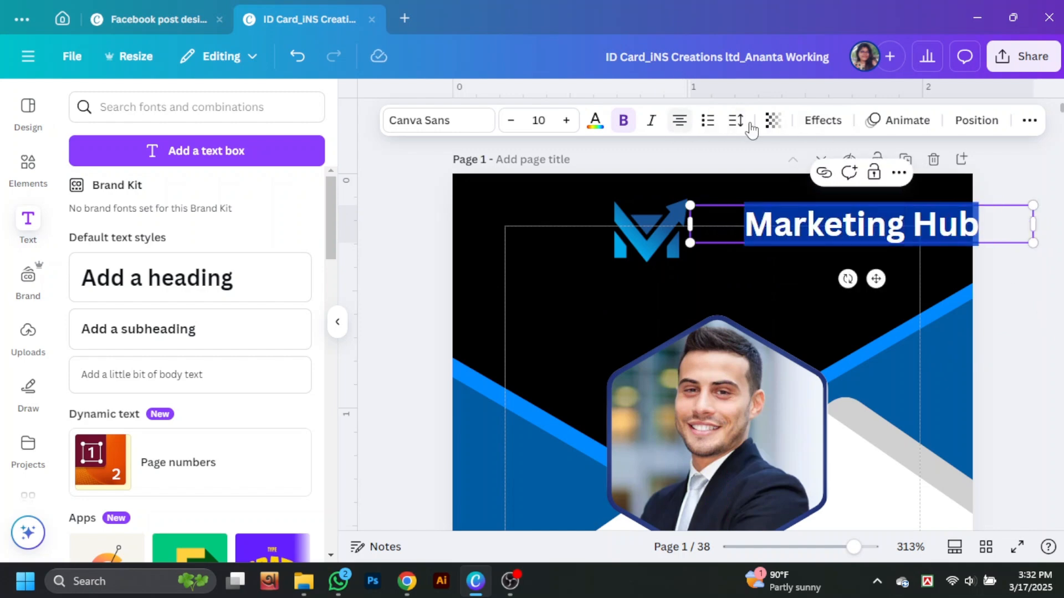
pyautogui.click(1029, 120)
pyautogui.click(966, 152)
pyautogui.moveTo(1033, 224); pyautogui.dragTo(904, 241)
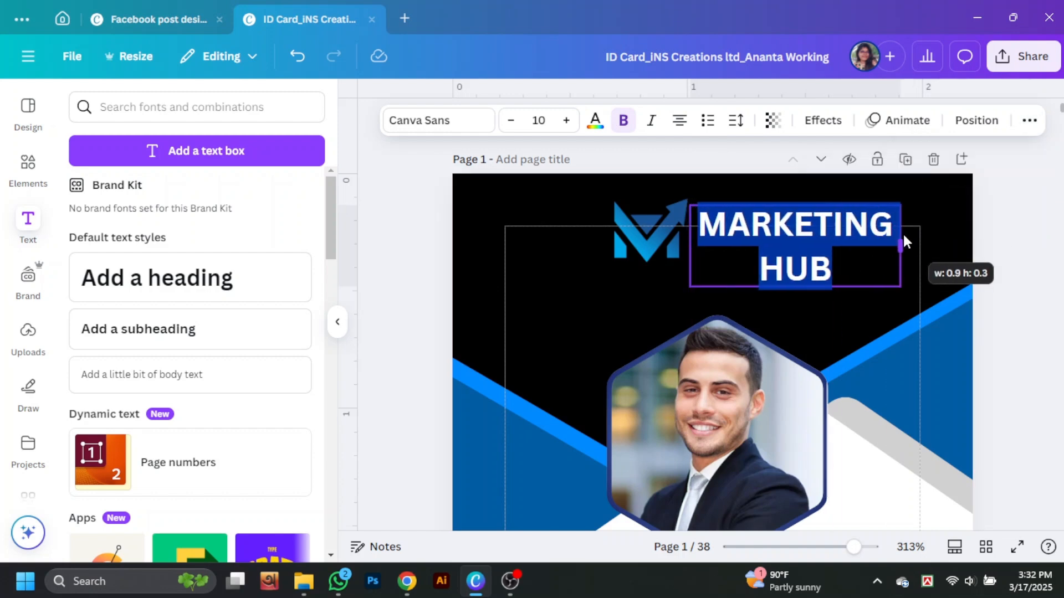
pyautogui.click(735, 120)
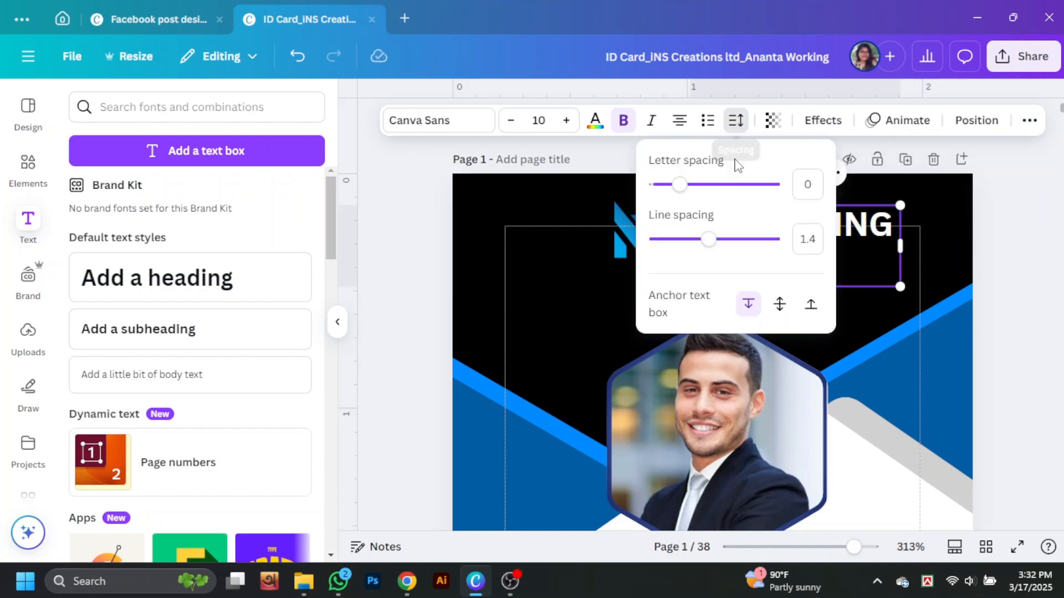
pyautogui.click(431, 124)
pyautogui.click(133, 266)
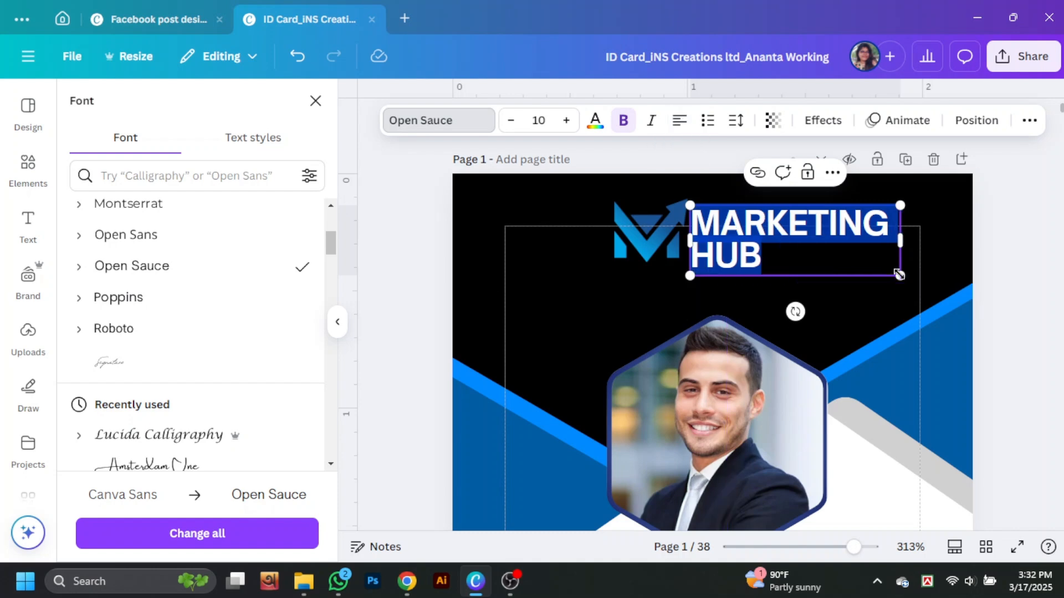
# Shrink the company name to 6.5 and place it closely beside a slightly smaller logo
pyautogui.moveTo(899, 275); pyautogui.dragTo(826, 248)
pyautogui.click(883, 227)
pyautogui.click(765, 223)
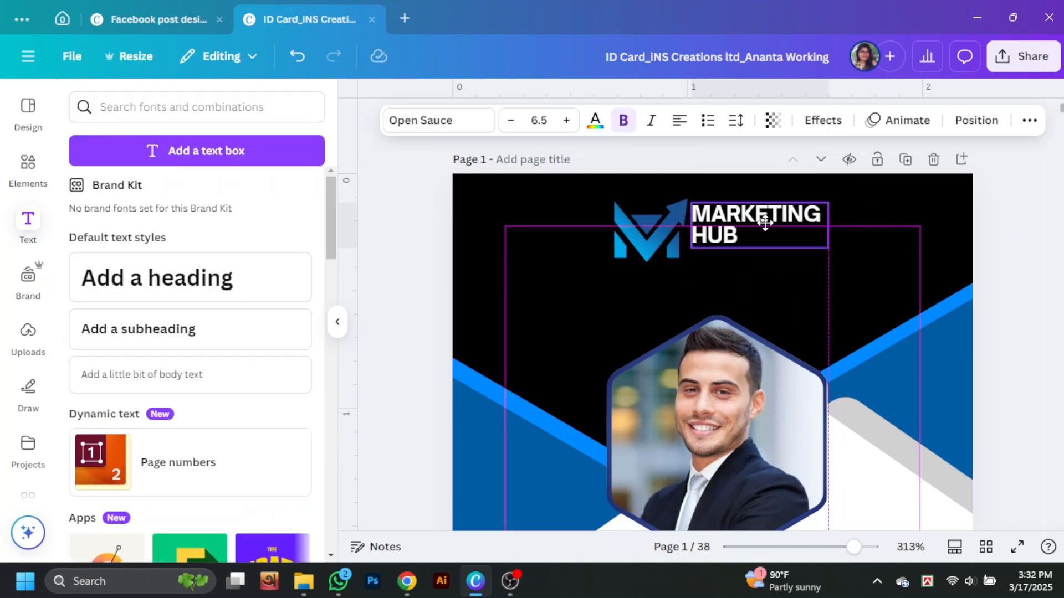
pyautogui.moveTo(764, 223); pyautogui.dragTo(774, 229)
pyautogui.moveTo(651, 232); pyautogui.dragTo(680, 253)
pyautogui.moveTo(666, 229); pyautogui.dragTo(675, 231)
pyautogui.click(735, 233)
pyautogui.click(868, 237)
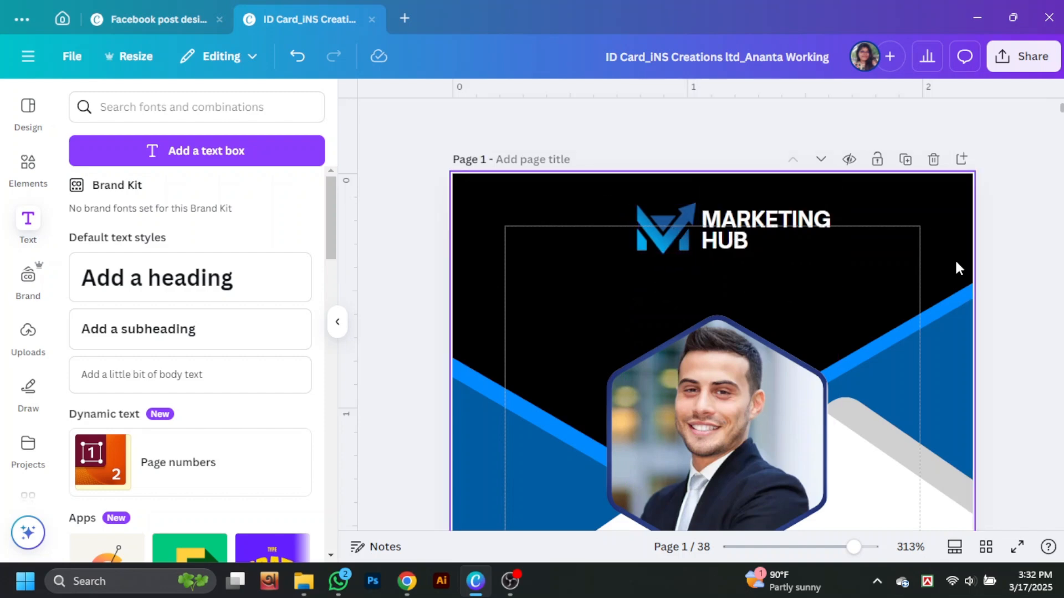
# Reduce the company name further and fit "MARKETING HUB" on a single line beside the logo
pyautogui.click(741, 234)
pyautogui.moveTo(838, 253)
pyautogui.mouseDown()
pyautogui.moveTo(800, 241)
pyautogui.moveTo(839, 240)
pyautogui.mouseUp()
pyautogui.click(405, 280)
pyautogui.click(337, 322)
pyautogui.scroll(-2, 866, 340)
pyautogui.click(620, 502)
pyautogui.press('Up')
pyautogui.press('Up')
pyautogui.press('Up')
pyautogui.press('Up')
pyautogui.press('Up')
pyautogui.press('Up')
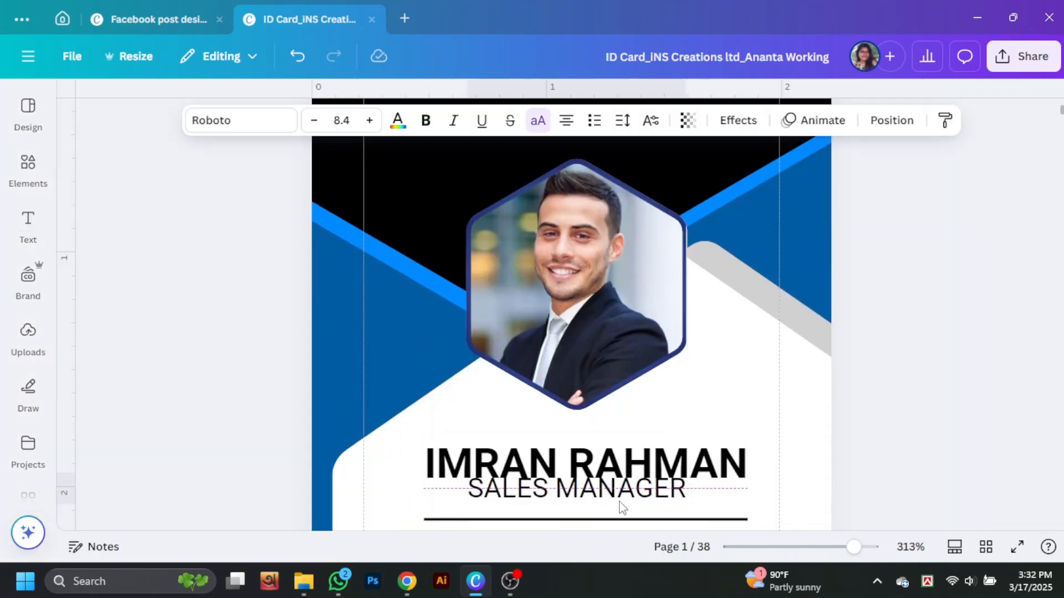
pyautogui.press('Down')
pyautogui.press('Down')
pyautogui.press('Down')
pyautogui.press('Down')
pyautogui.press('Down')
pyautogui.press('Down')
# Place the "SALES MANAGER" text beneath the company name beside the logo and colour it white
pyautogui.moveTo(620, 502); pyautogui.dragTo(683, 252)
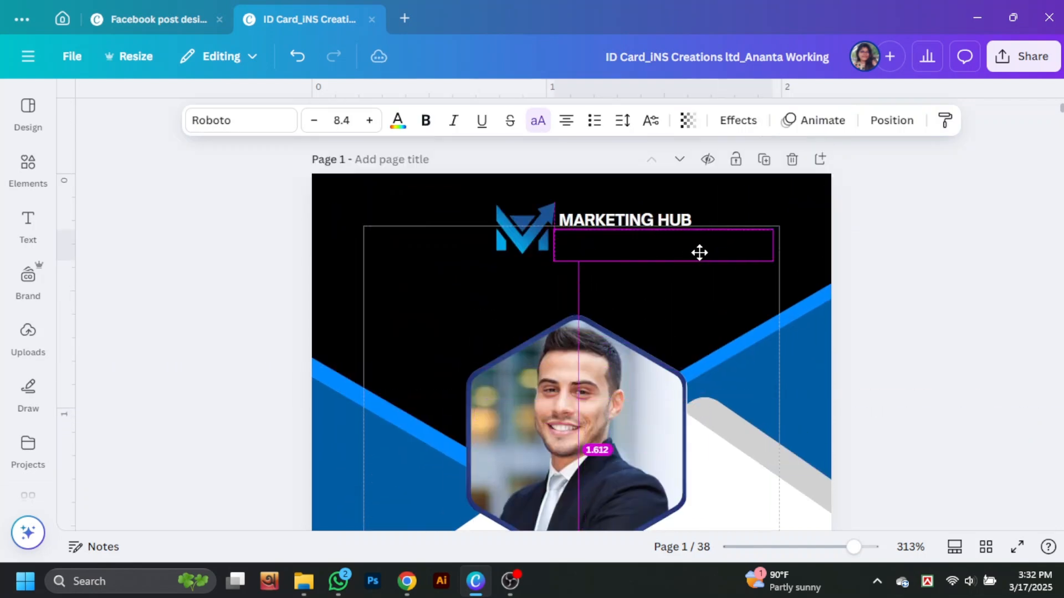
pyautogui.click(397, 120)
pyautogui.scroll(-3, 211, 302)
pyautogui.click(211, 301)
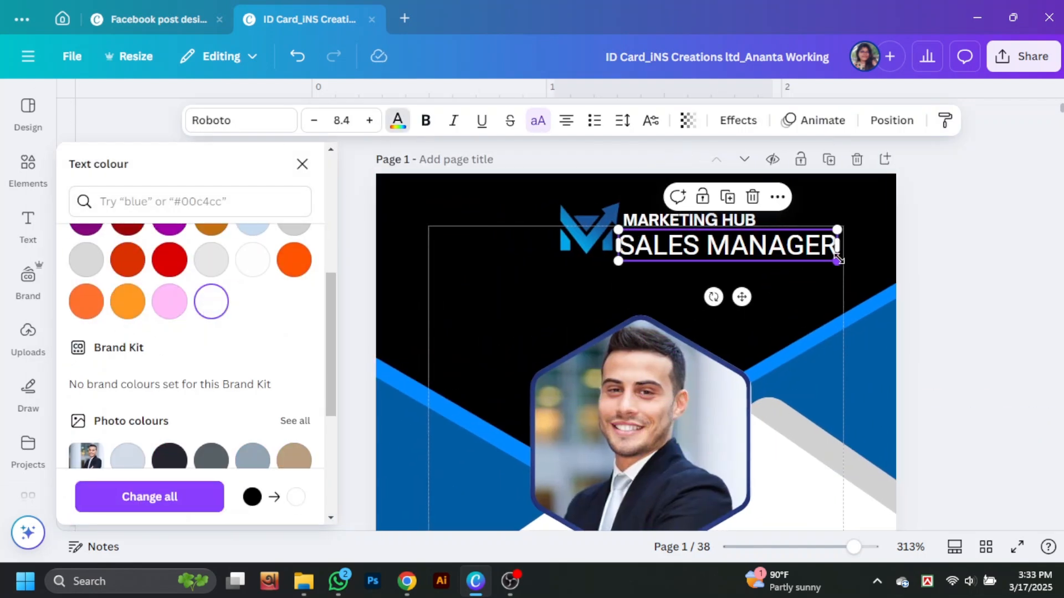
# Shrink the white text under the company name to 2.9 and replace it with "COME TO US , GROW WITH US"
pyautogui.moveTo(836, 261); pyautogui.dragTo(690, 247)
pyautogui.moveTo(622, 234); pyautogui.dragTo(629, 238)
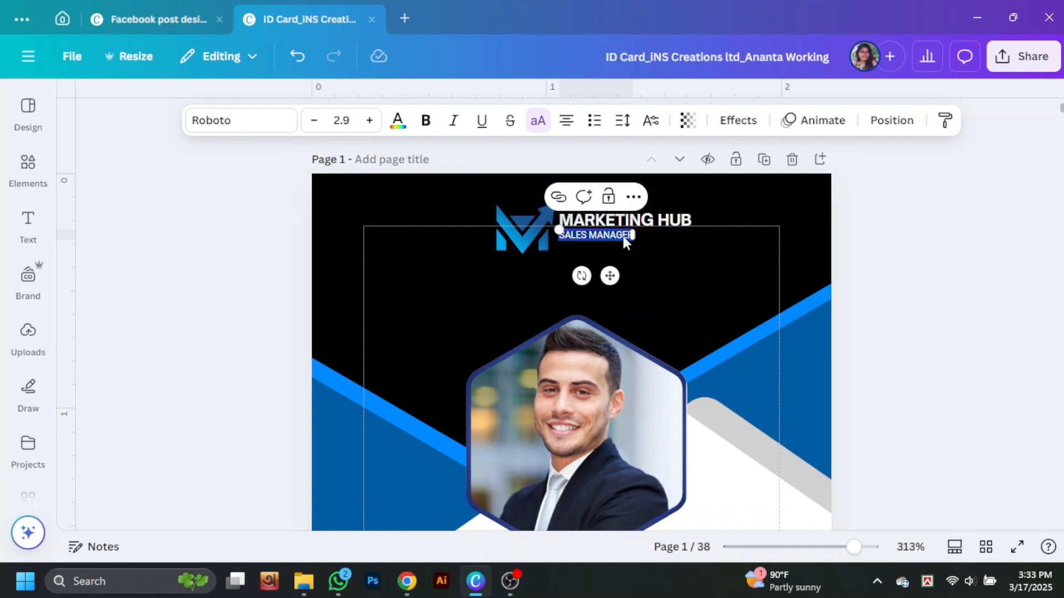
pyautogui.write('COME TO US , GROW WITH US')
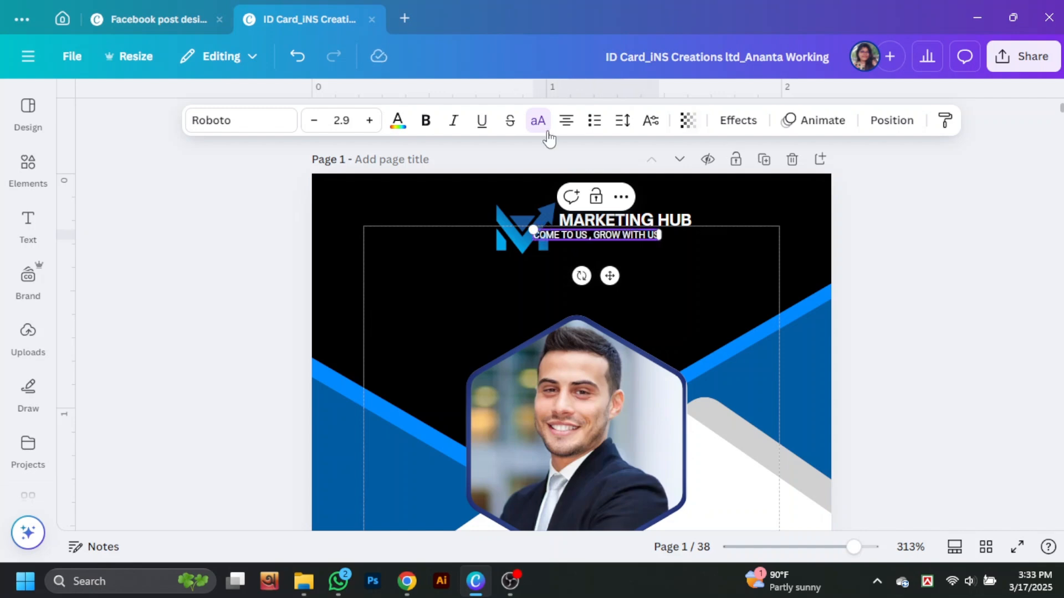
# Turn off uppercase for the tagline, shift it under the company name, and correct its first word to "Come"
pyautogui.moveTo(608, 240); pyautogui.dragTo(629, 239)
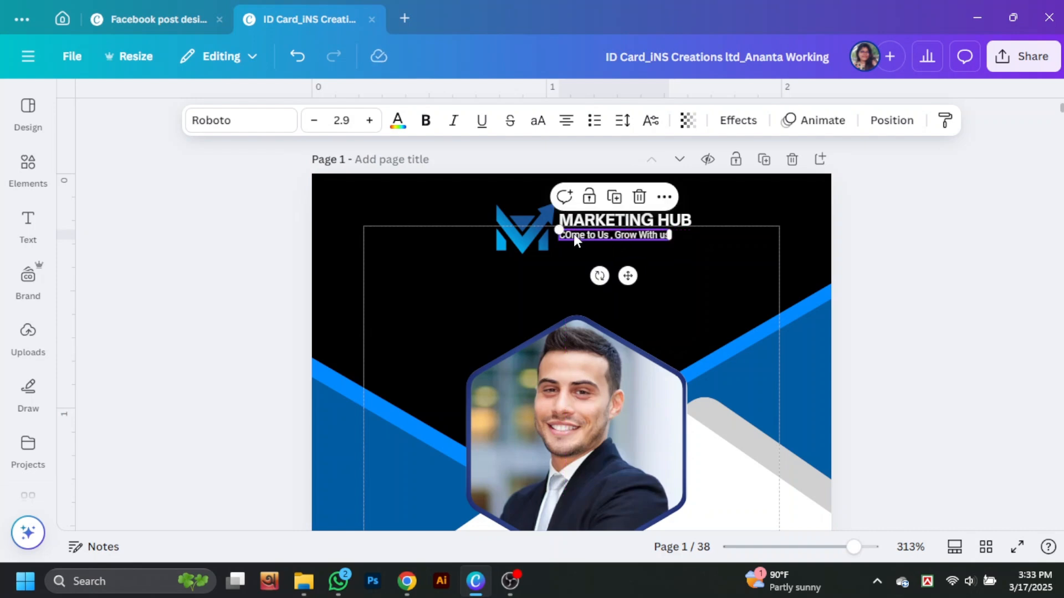
pyautogui.press('BackSpace')
pyautogui.write('o')
pyautogui.click(956, 238)
# Try a font size of 4 for the tagline
pyautogui.click(610, 239)
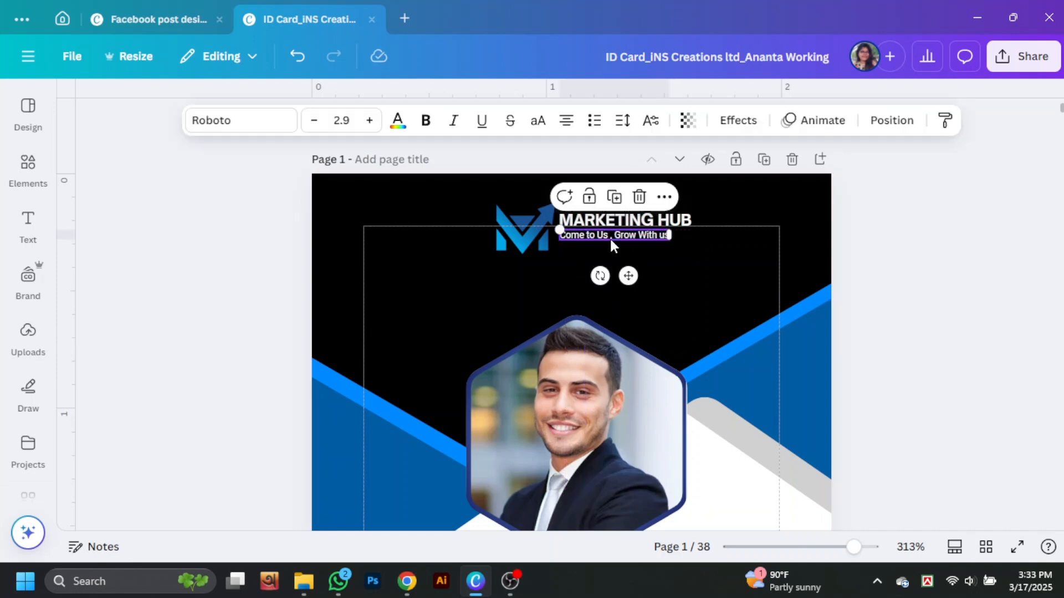
pyautogui.click(369, 121)
pyautogui.click(342, 121)
pyautogui.write('4')
pyautogui.press('Return')
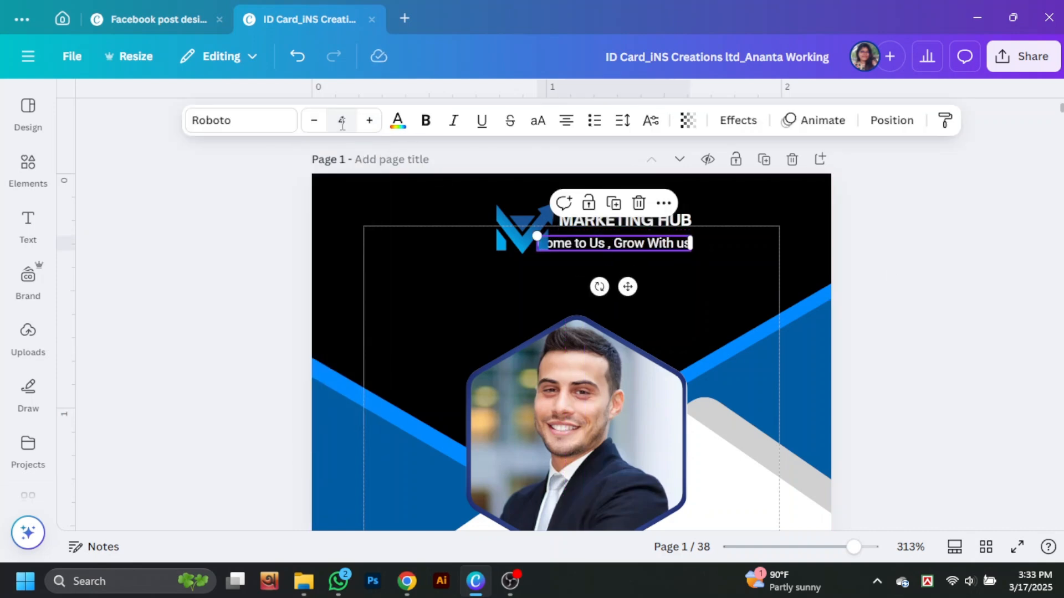
# Set the tagline's font size to 3
pyautogui.click(647, 221)
pyautogui.click(342, 121)
pyautogui.click(626, 244)
pyautogui.click(342, 121)
pyautogui.write('3')
pyautogui.press('Return')
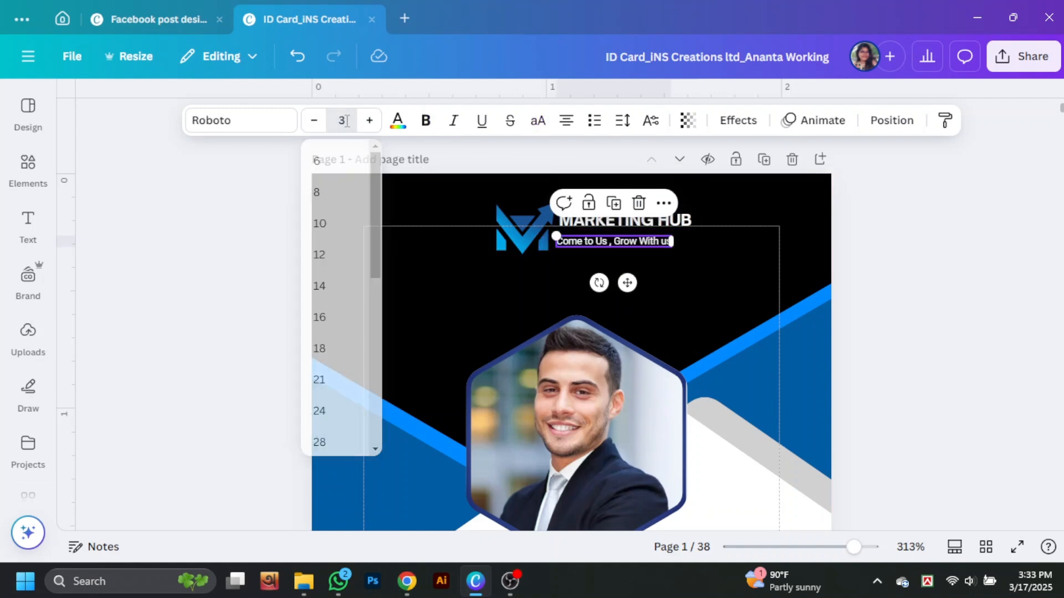
# Set the company name's font size to 5 and widen its text box so it fits on one line
pyautogui.click(612, 219)
pyautogui.click(342, 121)
pyautogui.write('5')
pyautogui.press('Return')
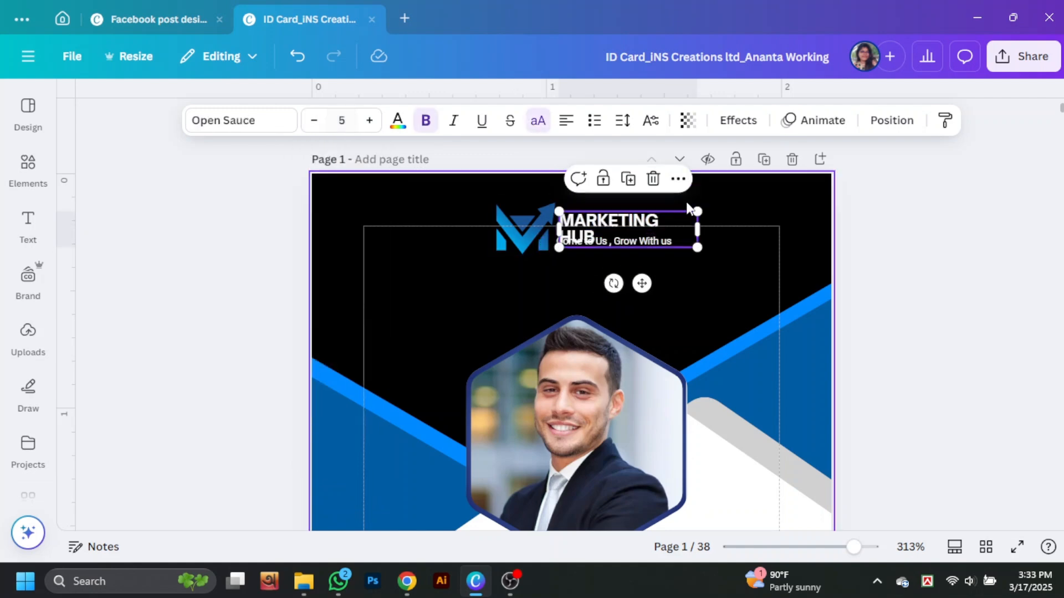
pyautogui.moveTo(701, 230); pyautogui.dragTo(709, 228)
# Align the tagline with the left edge of the company name, just beneath it
pyautogui.moveTo(853, 547); pyautogui.dragTo(870, 547)
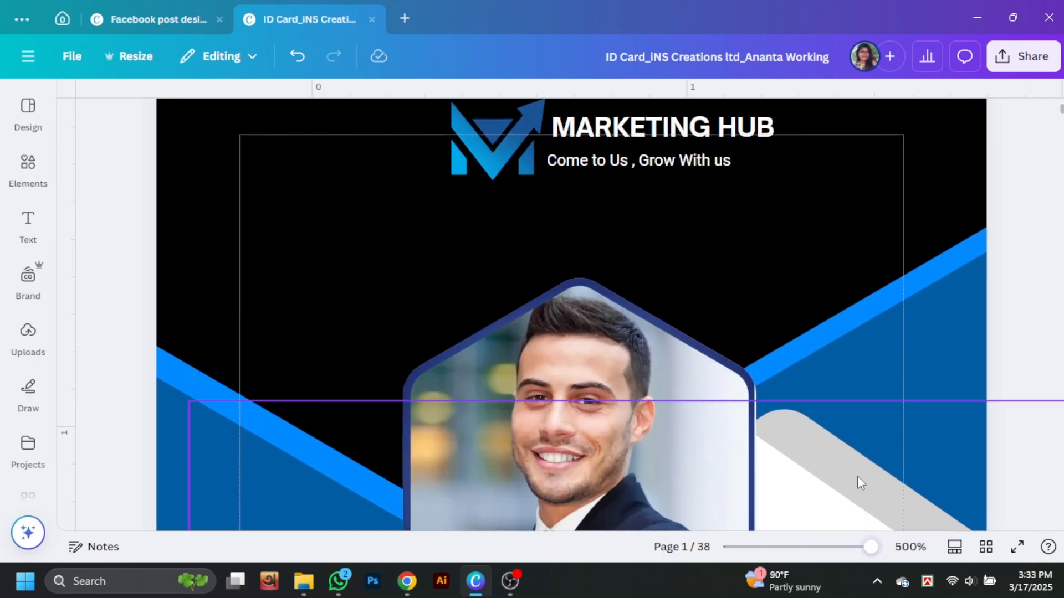
pyautogui.click(633, 284)
pyautogui.moveTo(634, 284); pyautogui.dragTo(637, 281)
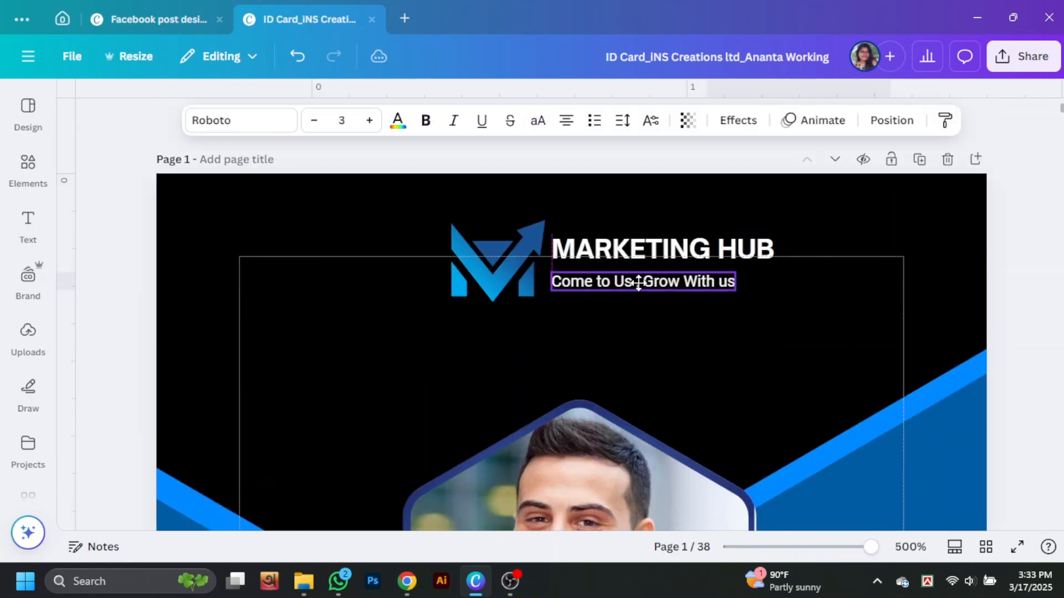
# Tighten the spacing between the company name, tagline and logo, and group them as one object
pyautogui.moveTo(579, 247); pyautogui.dragTo(547, 265)
pyautogui.click(526, 264)
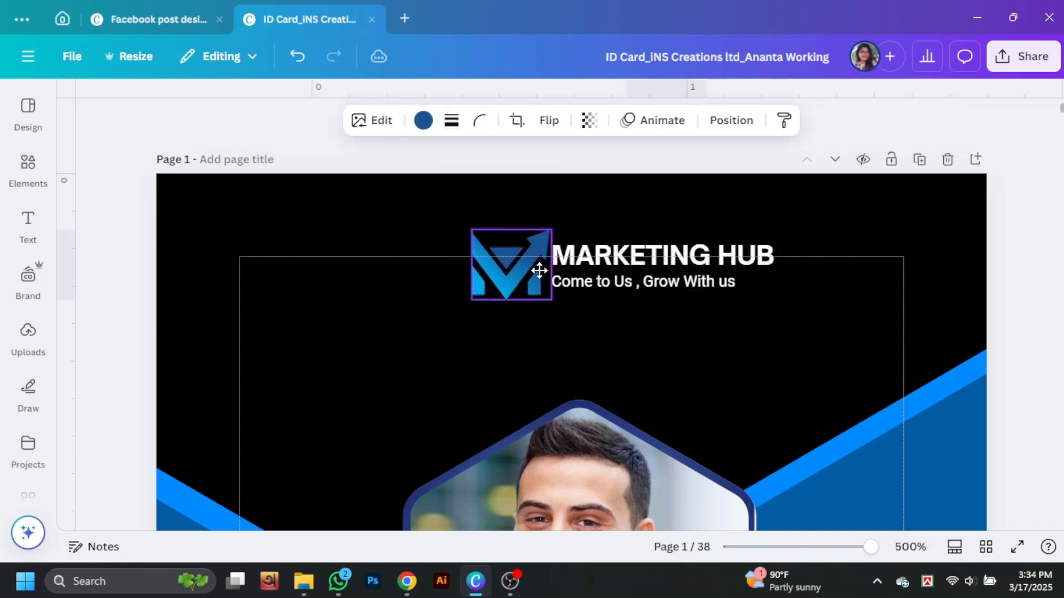
pyautogui.click(587, 259)
pyautogui.keyDown('shift'); pyautogui.click(593, 276); pyautogui.keyUp('shift')
pyautogui.click(617, 208)
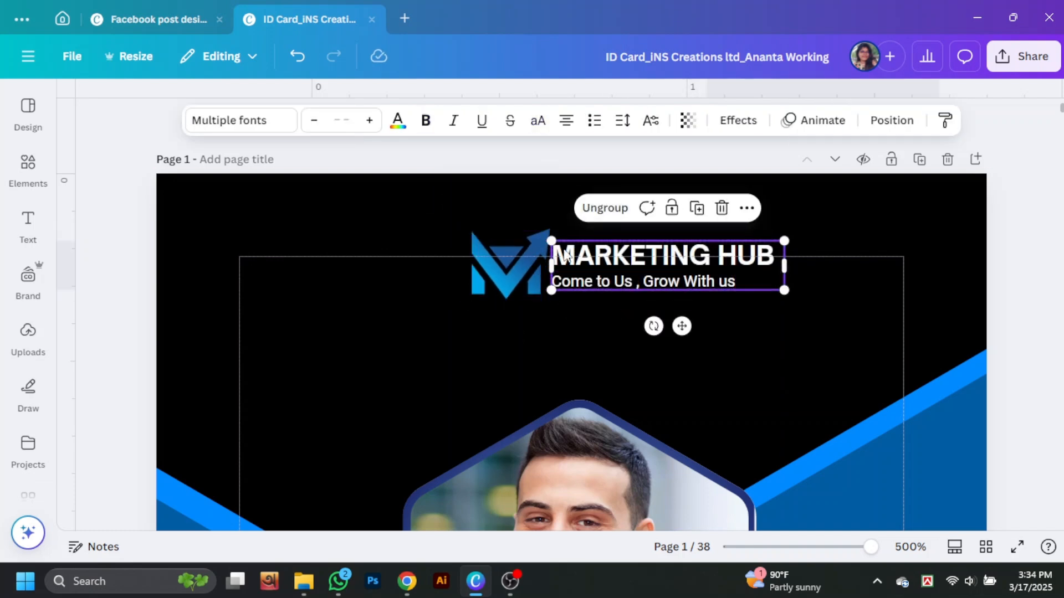
pyautogui.keyDown('shift'); pyautogui.click(506, 264); pyautogui.keyUp('shift')
pyautogui.click(577, 195)
# Search the elements for "barcode" and place a barcode graphic beneath the email line on page 1
pyautogui.scroll(-5, 988, 332)
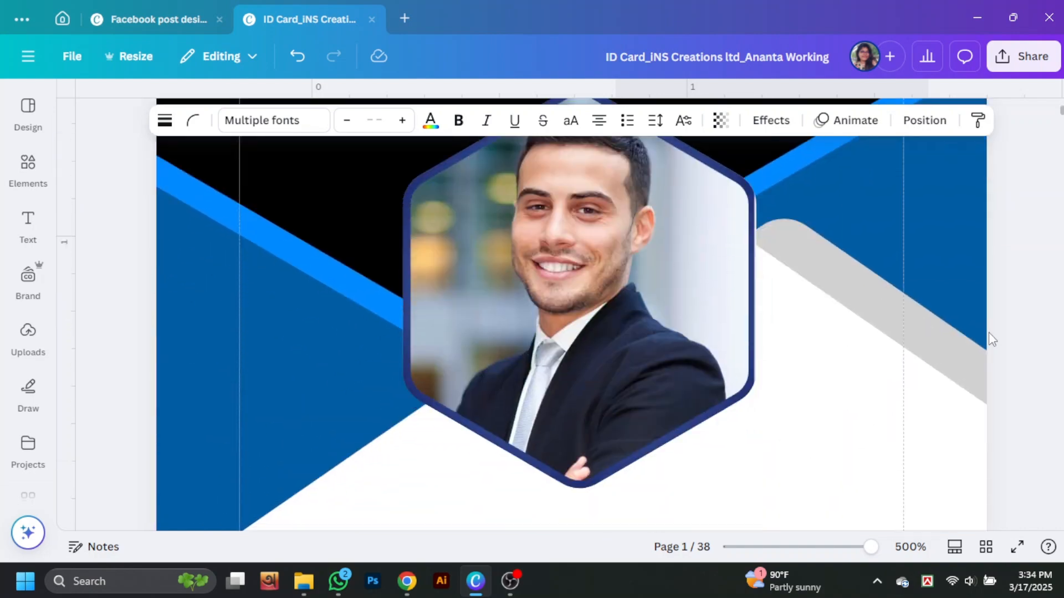
pyautogui.scroll(5, 988, 332)
pyautogui.scroll(-10, 989, 331)
pyautogui.moveTo(864, 547); pyautogui.dragTo(832, 548)
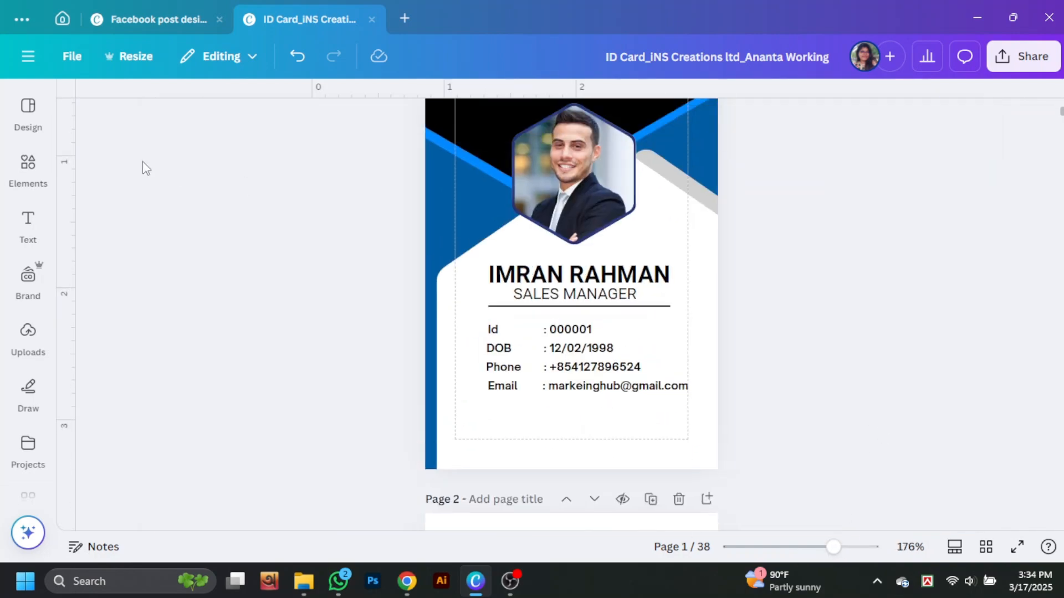
pyautogui.click(27, 167)
pyautogui.click(88, 107)
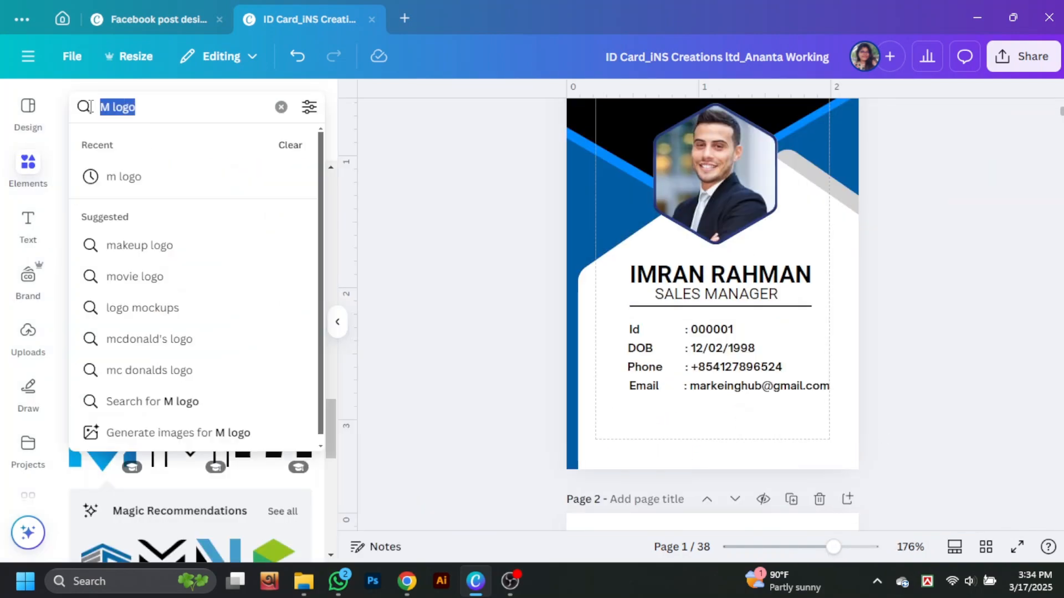
pyautogui.write('bar')
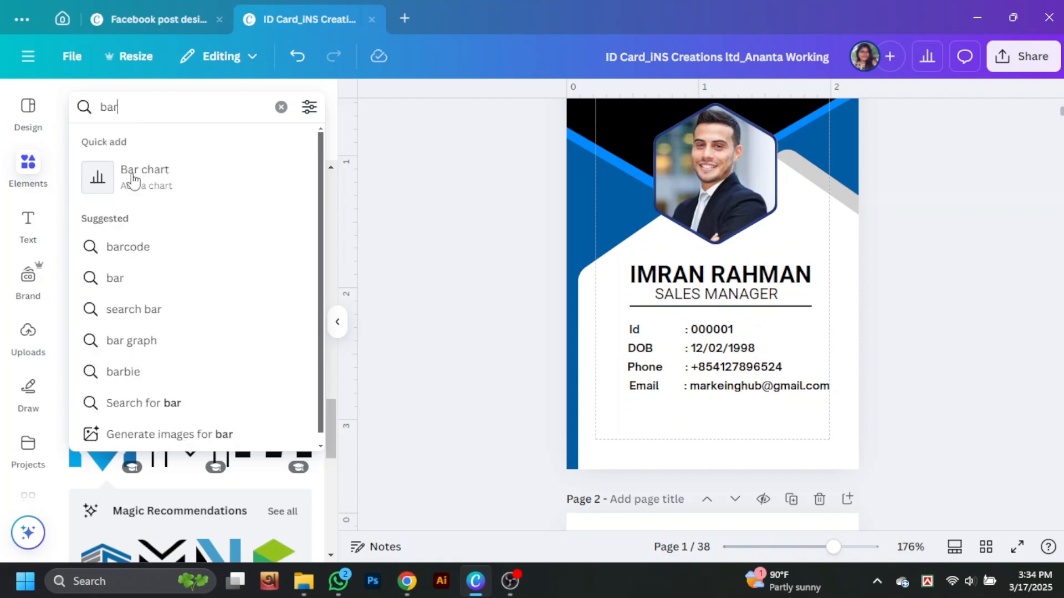
pyautogui.click(119, 245)
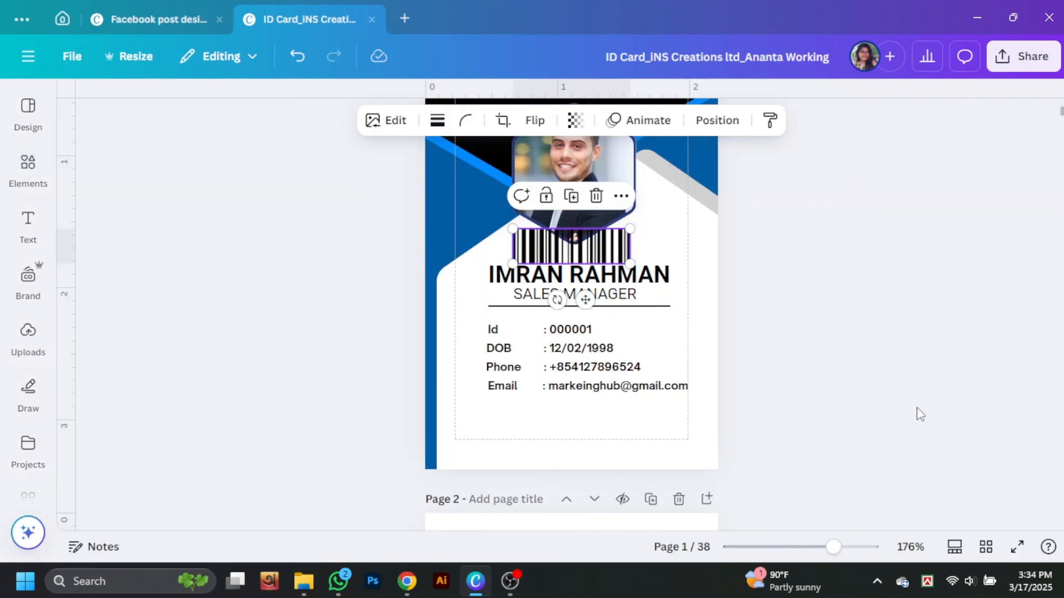
pyautogui.moveTo(621, 252); pyautogui.dragTo(625, 434)
pyautogui.click(776, 443)
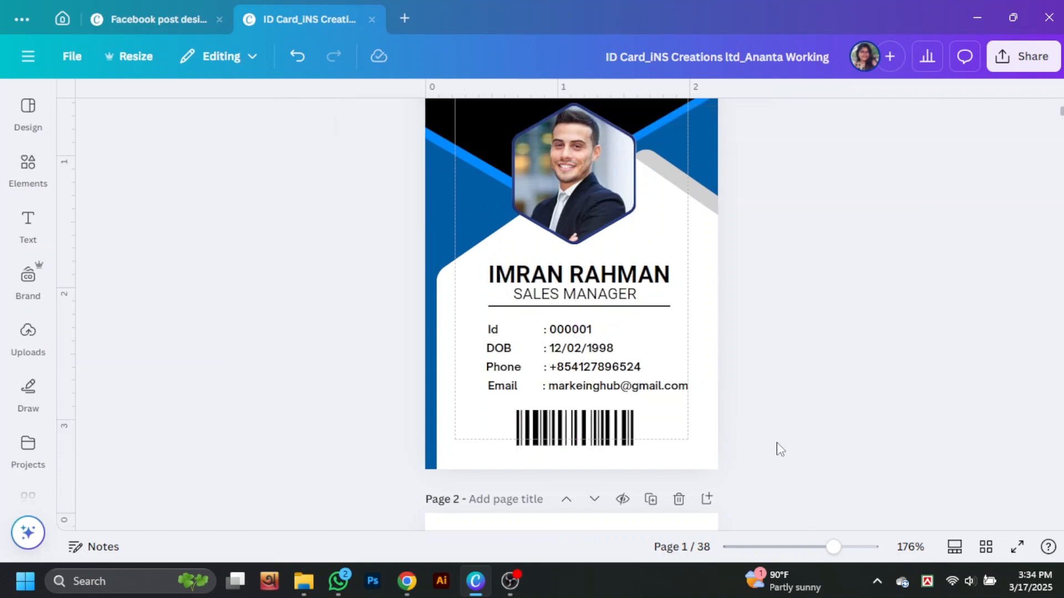
# Centre the company logo group horizontally on the card
pyautogui.scroll(2, 825, 384)
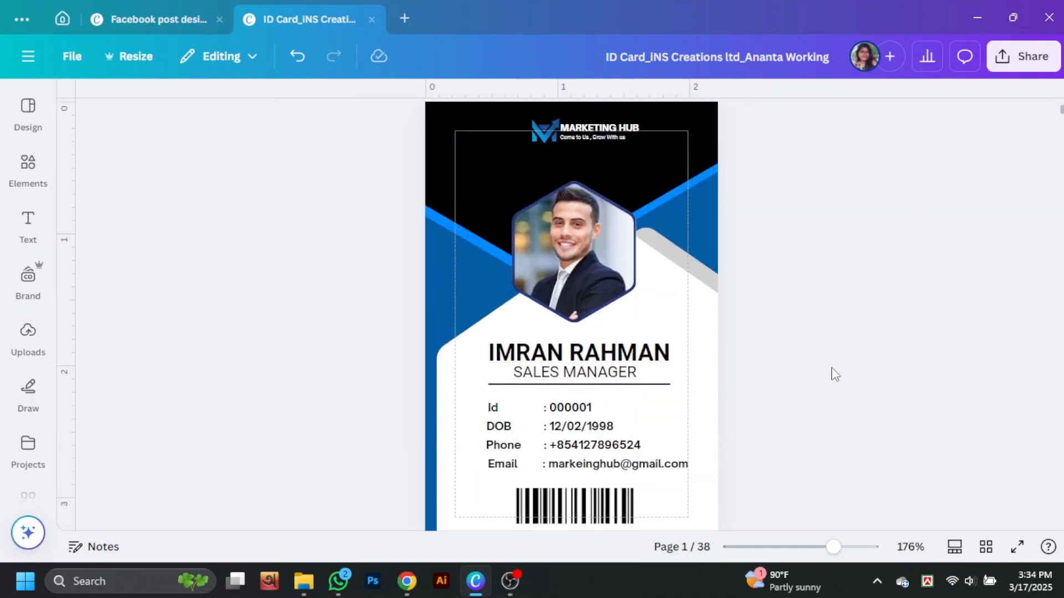
pyautogui.click(588, 133)
pyautogui.click(889, 119)
pyautogui.click(254, 403)
pyautogui.click(816, 331)
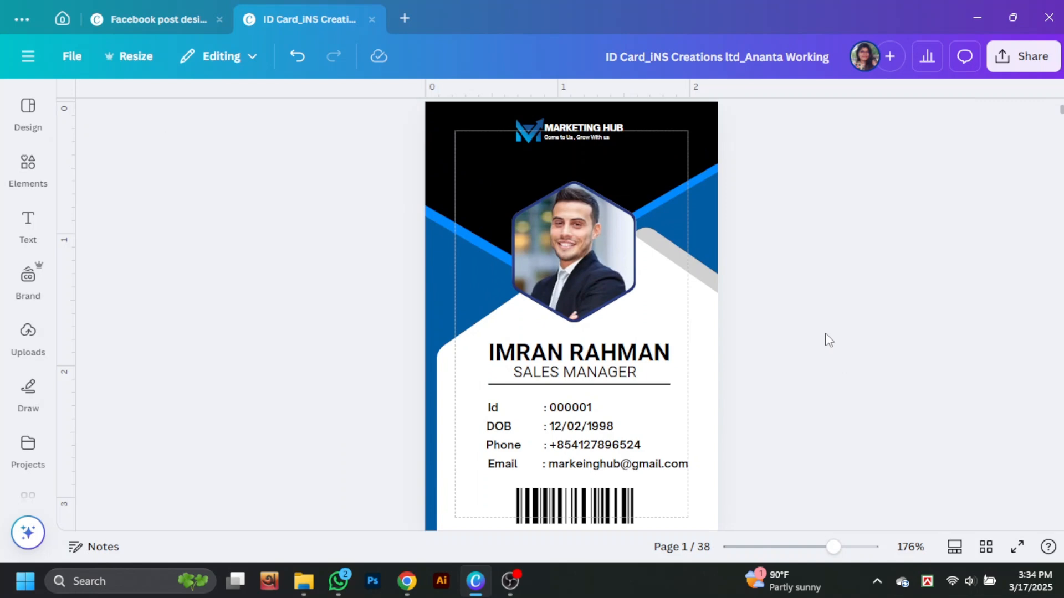
# Place a hexagon over the upper part of page 2 and fill it black
pyautogui.scroll(-7, 829, 332)
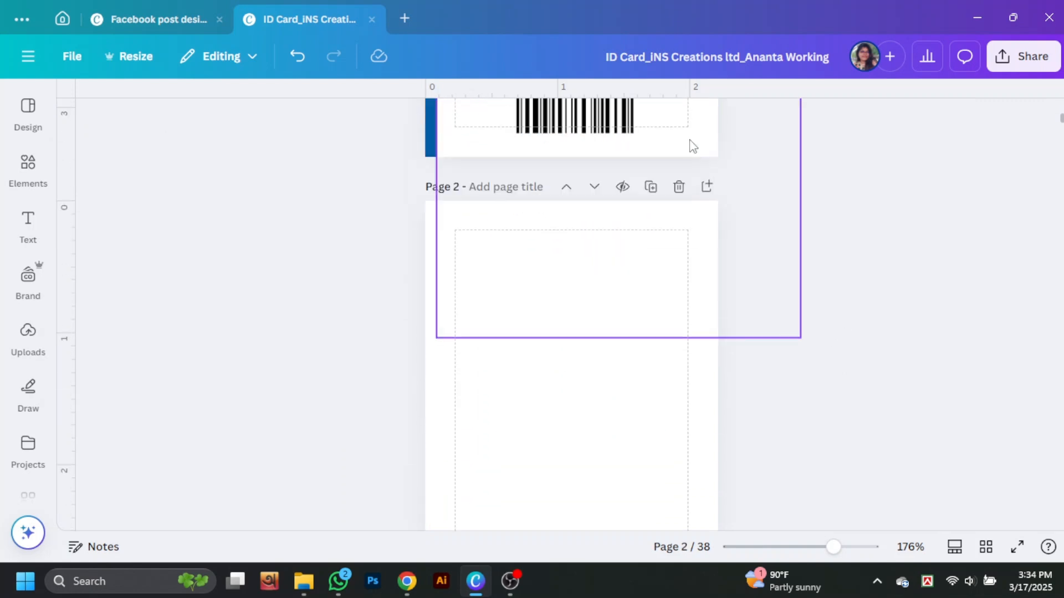
pyautogui.moveTo(690, 141); pyautogui.dragTo(633, 478)
pyautogui.moveTo(638, 336); pyautogui.dragTo(644, 222)
pyautogui.click(219, 130)
pyautogui.click(171, 284)
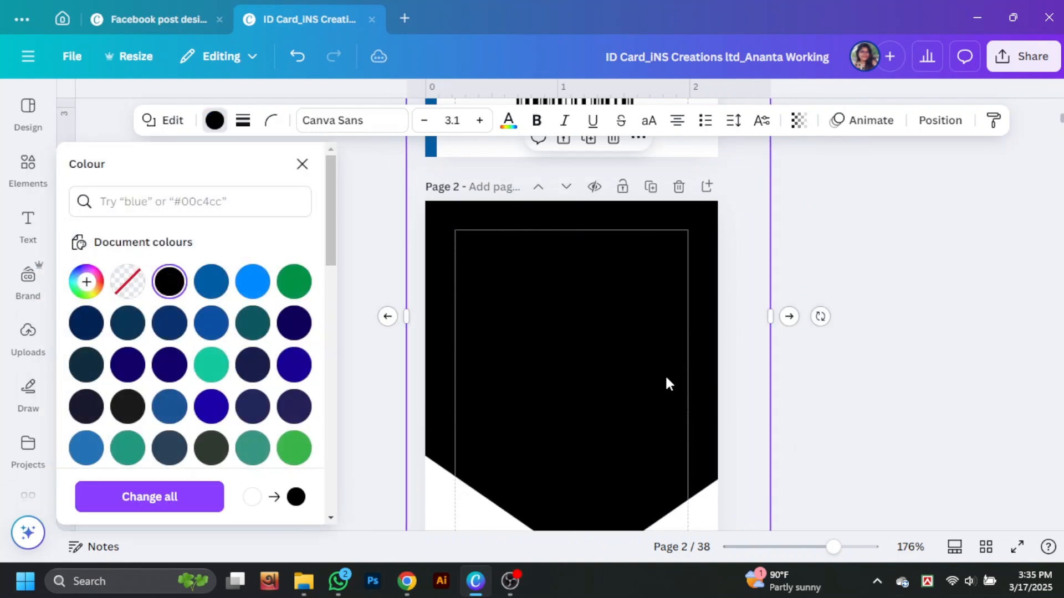
# Enlarge the black hexagon and reposition it so its lower tip lies left of page 2's centre
pyautogui.click(827, 419)
pyautogui.moveTo(591, 450); pyautogui.dragTo(591, 404)
pyautogui.moveTo(770, 271); pyautogui.dragTo(854, 271)
pyautogui.moveTo(645, 368); pyautogui.dragTo(601, 390)
# Layer a copy of the hexagon behind the black one, slightly offset, and fill it dark blue (#005ca2)
pyautogui.rightClick(643, 354)
pyautogui.moveTo(713, 290)
pyautogui.click(528, 399)
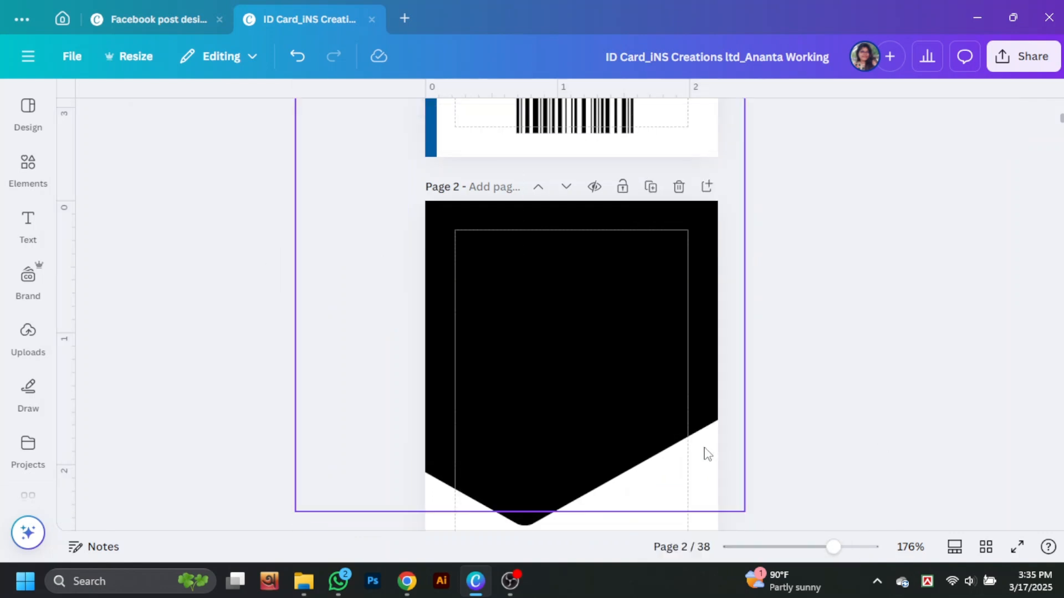
pyautogui.scroll(-1, 503, 294)
pyautogui.click(215, 121)
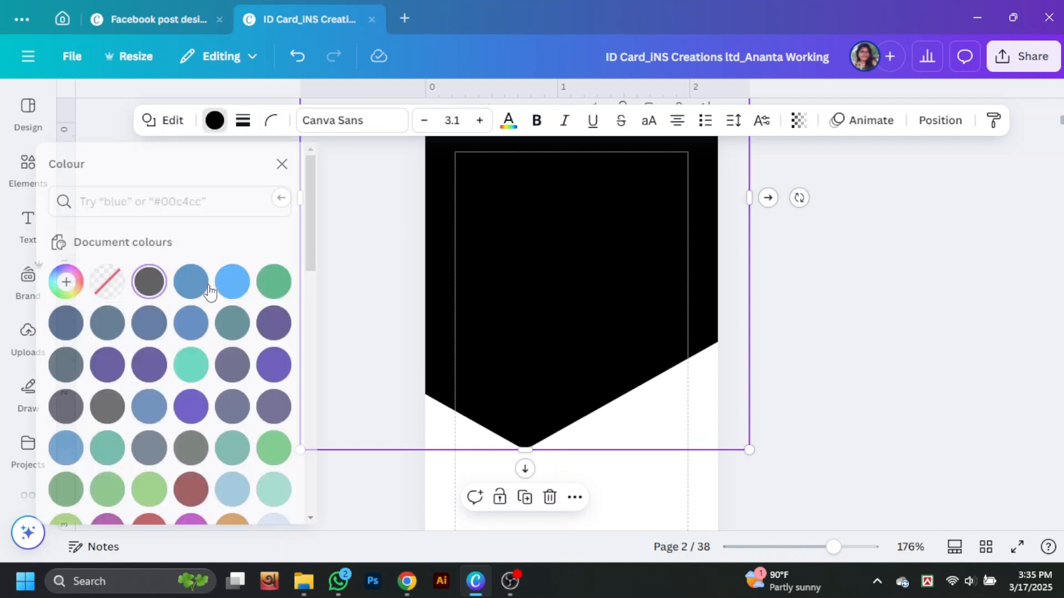
pyautogui.click(211, 282)
# Move the blue hexagon closer to the black one so it forms a thin border along the lower edge
pyautogui.click(827, 379)
pyautogui.click(670, 373)
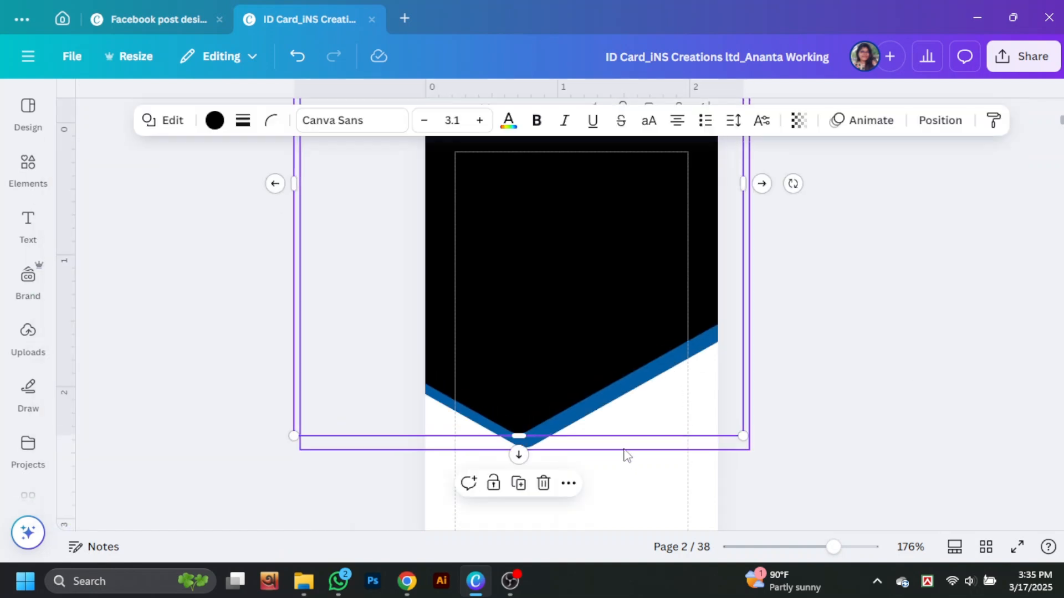
pyautogui.moveTo(623, 449); pyautogui.dragTo(593, 442)
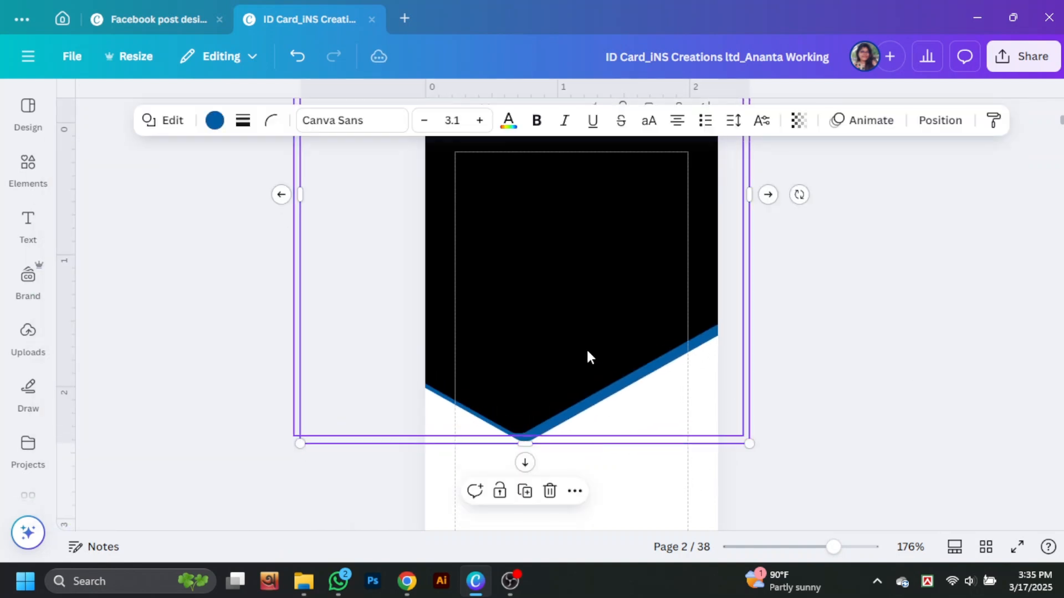
pyautogui.click(585, 356)
pyautogui.click(862, 414)
# Place a copy of the black and blue hexagons in the lower-right part of page 2 and nudge it upward
pyautogui.moveTo(642, 333); pyautogui.dragTo(802, 565)
pyautogui.press('Up')
pyautogui.press('Up')
pyautogui.press('Up')
pyautogui.press('Up')
pyautogui.press('Up')
pyautogui.press('Up')
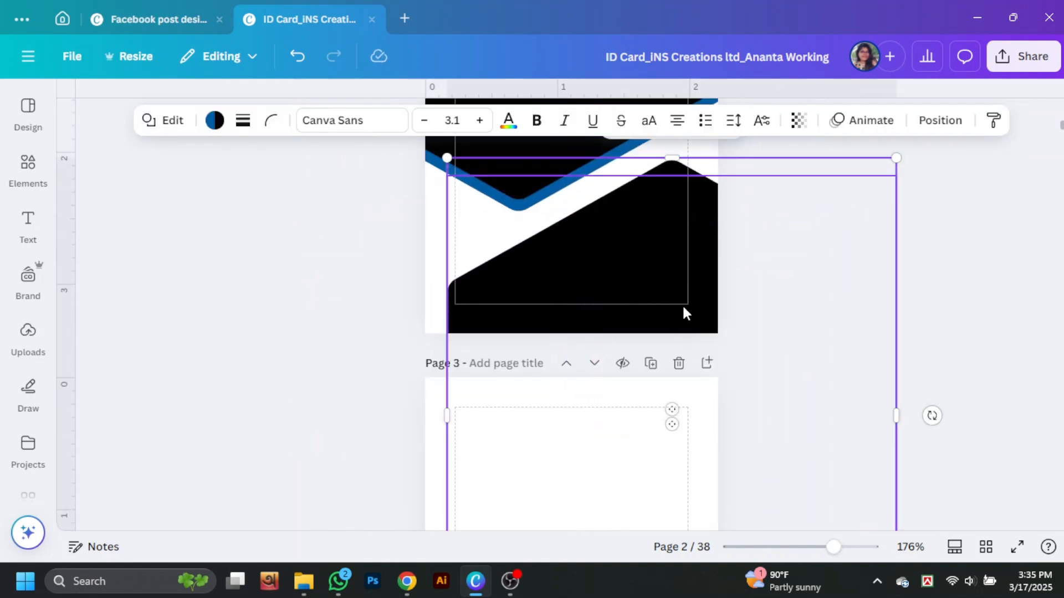
# Lower the black hexagon at the bottom of page 2 to expose a thin blue border along its upper edge
pyautogui.click(1023, 203)
pyautogui.moveTo(640, 302); pyautogui.dragTo(644, 331)
pyautogui.click(929, 354)
pyautogui.scroll(5, 928, 354)
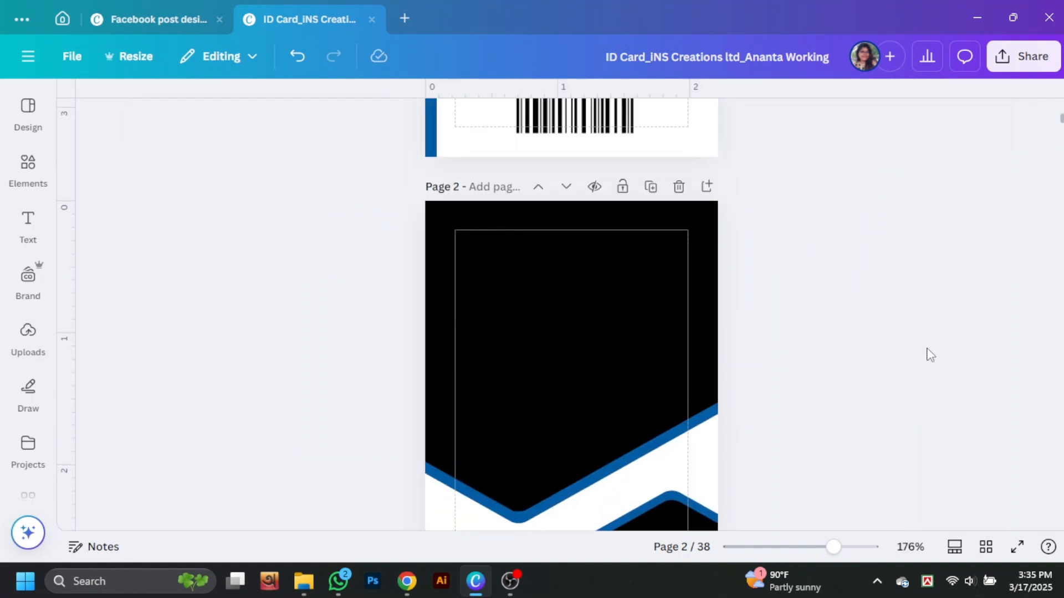
# Copy the three bulleted lorem ipsum paragraphs from page 14 onto the black upper area of page 2
pyautogui.scroll(-3, 1016, 394)
pyautogui.scroll(7, 917, 404)
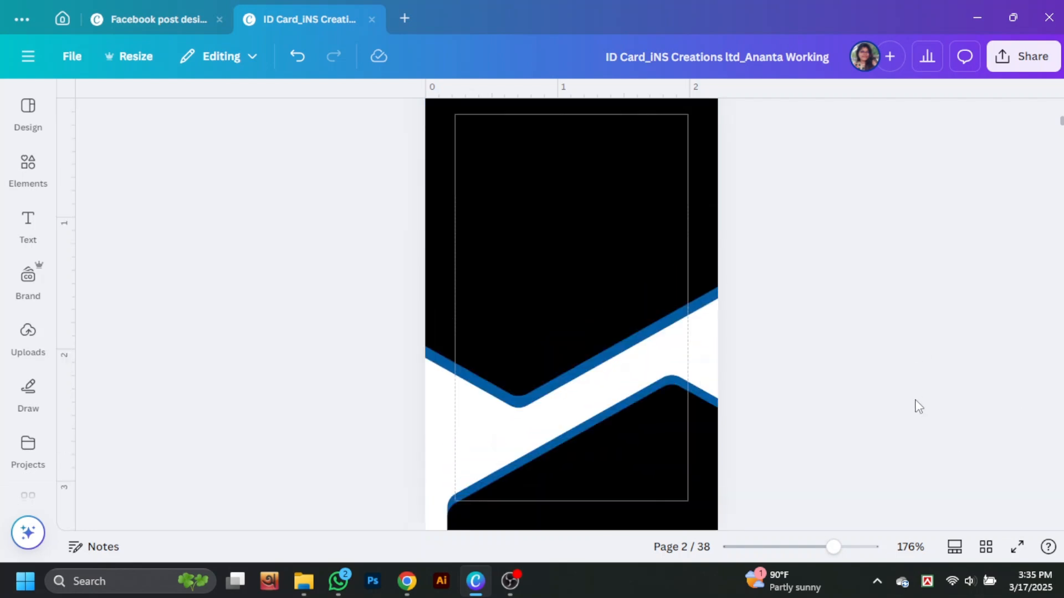
pyautogui.scroll(-20, 925, 401)
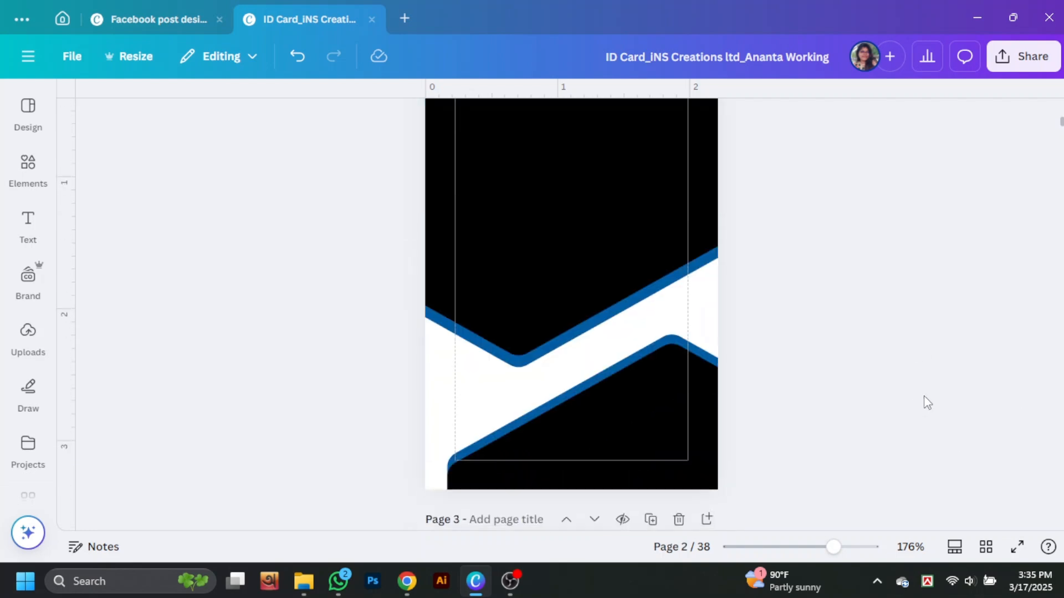
pyautogui.scroll(-18, 866, 392)
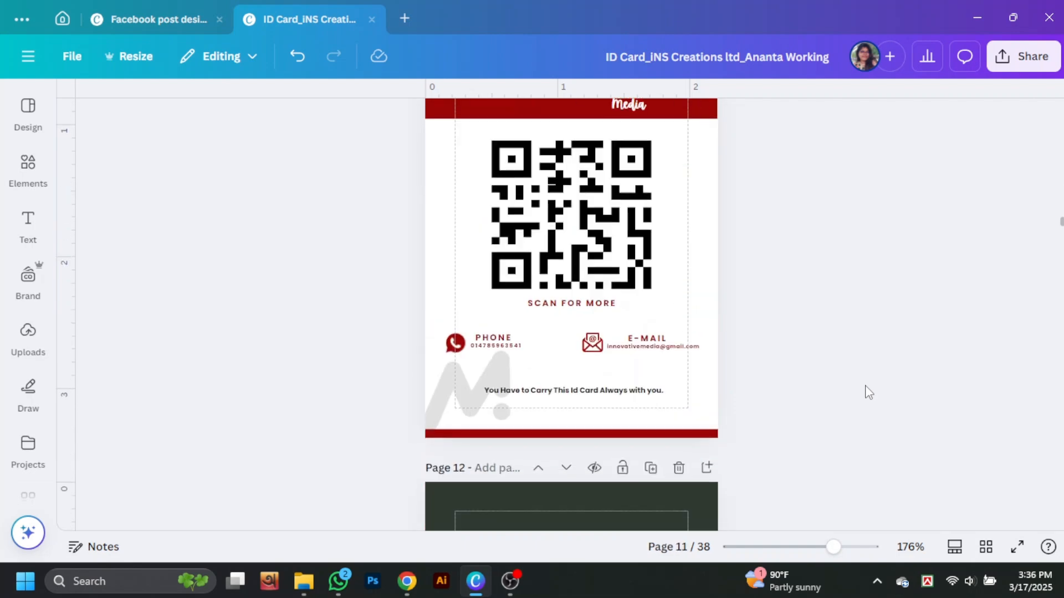
pyautogui.moveTo(406, 254); pyautogui.dragTo(673, 371)
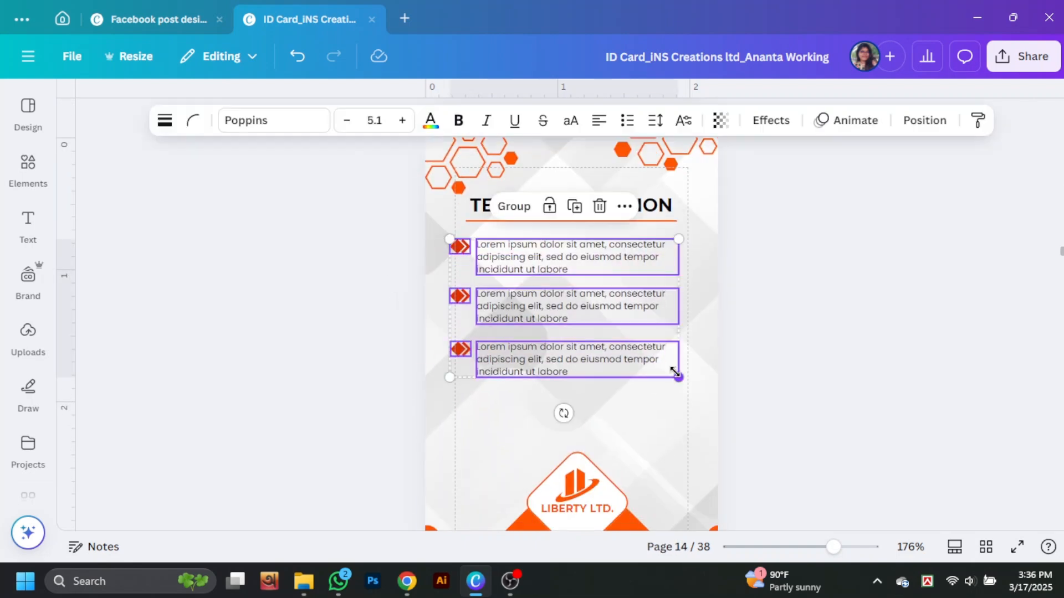
pyautogui.scroll(20, 860, 458)
pyautogui.scroll(7, 865, 460)
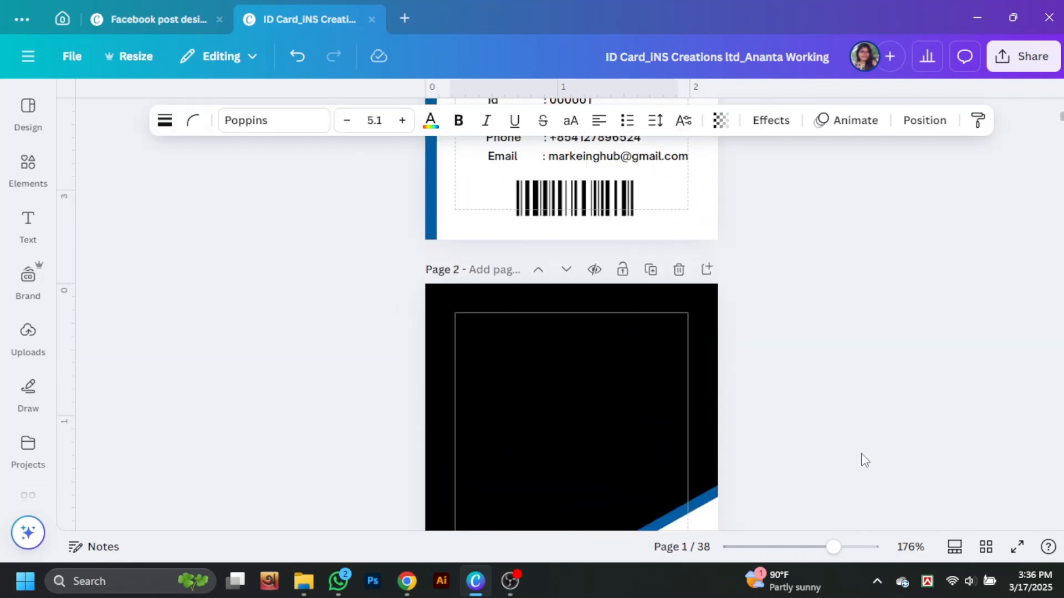
pyautogui.hotkey('ctrl', 'v')
pyautogui.moveTo(573, 463); pyautogui.dragTo(579, 406)
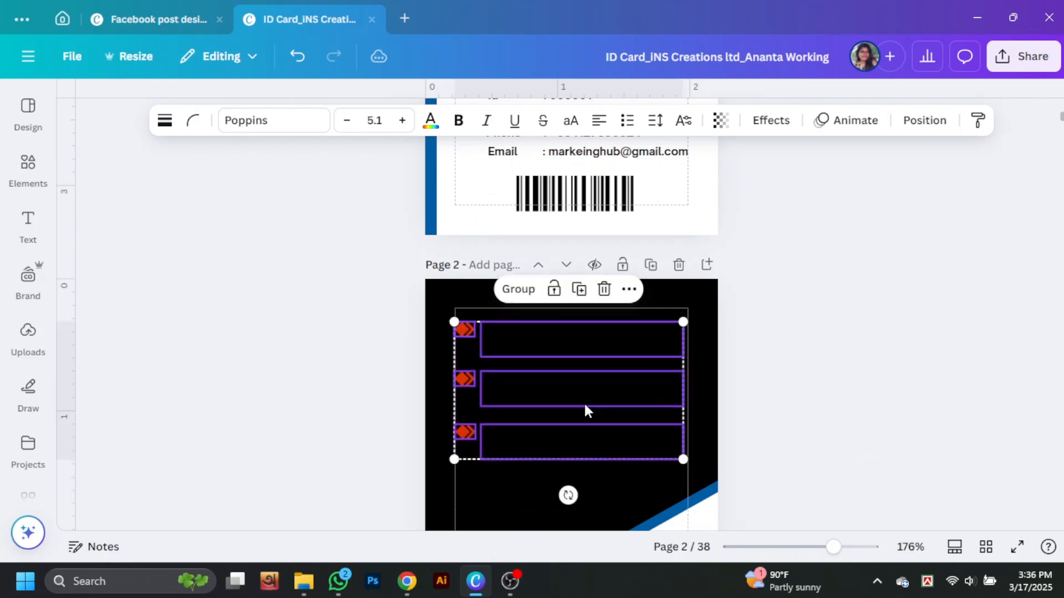
# Change the text colour of the three paragraphs on page 2 to white
pyautogui.click(569, 347)
pyautogui.keyDown('shift'); pyautogui.click(524, 442); pyautogui.keyUp('shift')
pyautogui.click(397, 120)
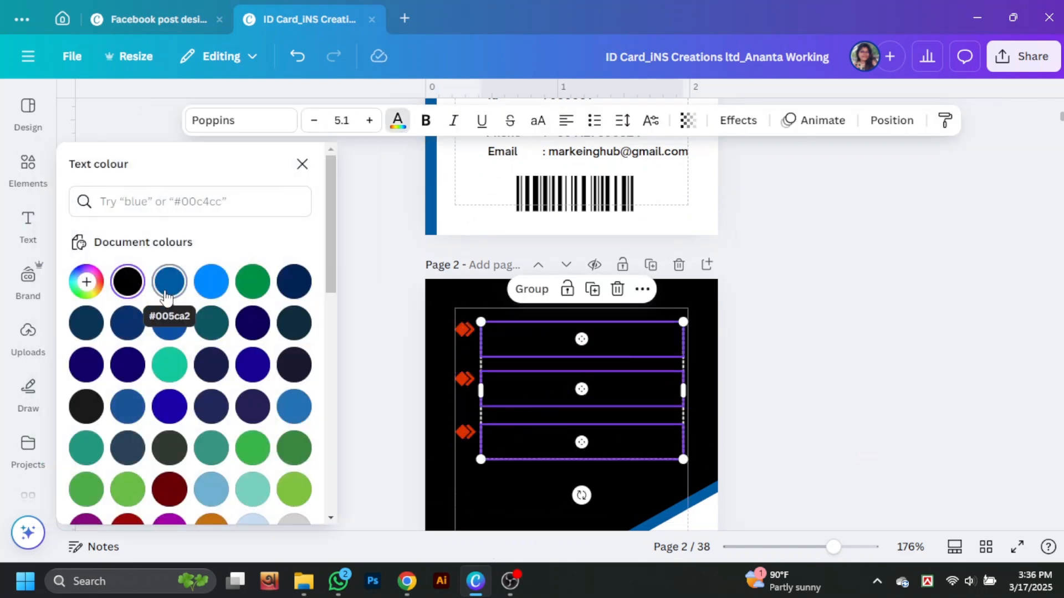
pyautogui.scroll(-4, 166, 333)
pyautogui.click(211, 375)
# Recolour the three arrow bullet icons on page 2 bright blue
pyautogui.click(464, 331)
pyautogui.keyDown('shift'); pyautogui.click(465, 379); pyautogui.keyUp('shift')
pyautogui.keyDown('shift'); pyautogui.click(466, 431); pyautogui.keyUp('shift')
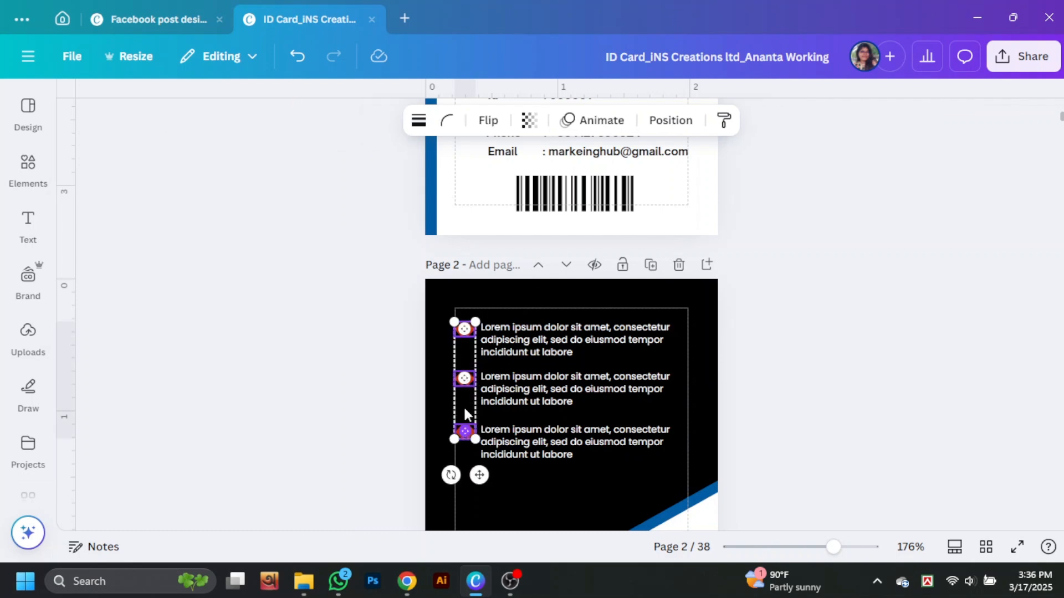
pyautogui.click(464, 330)
pyautogui.click(423, 120)
pyautogui.scroll(-3, 188, 361)
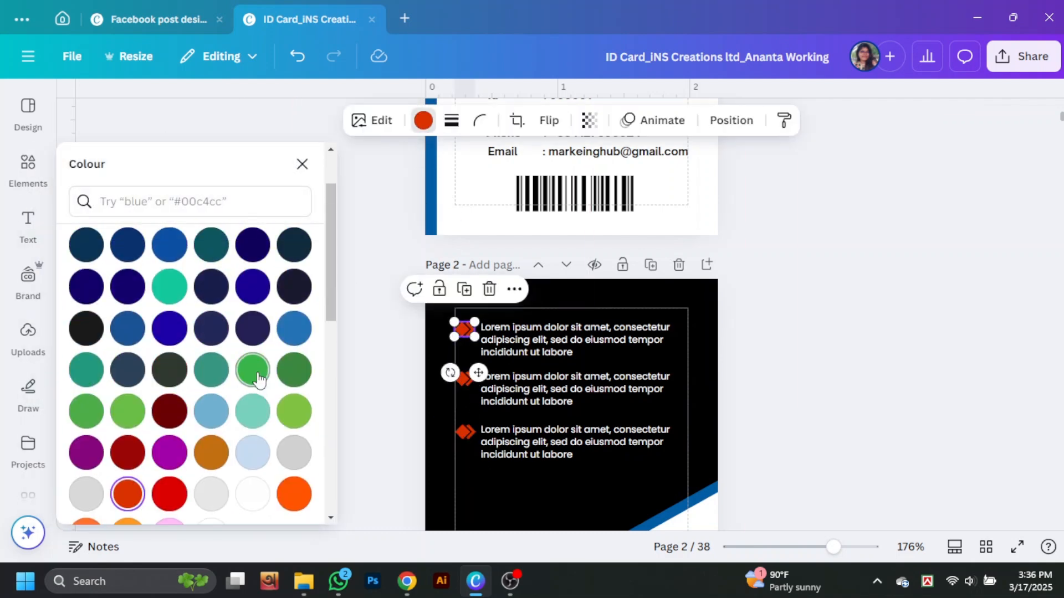
pyautogui.scroll(3, 188, 360)
pyautogui.click(211, 281)
pyautogui.click(465, 382)
pyautogui.click(211, 281)
pyautogui.click(464, 431)
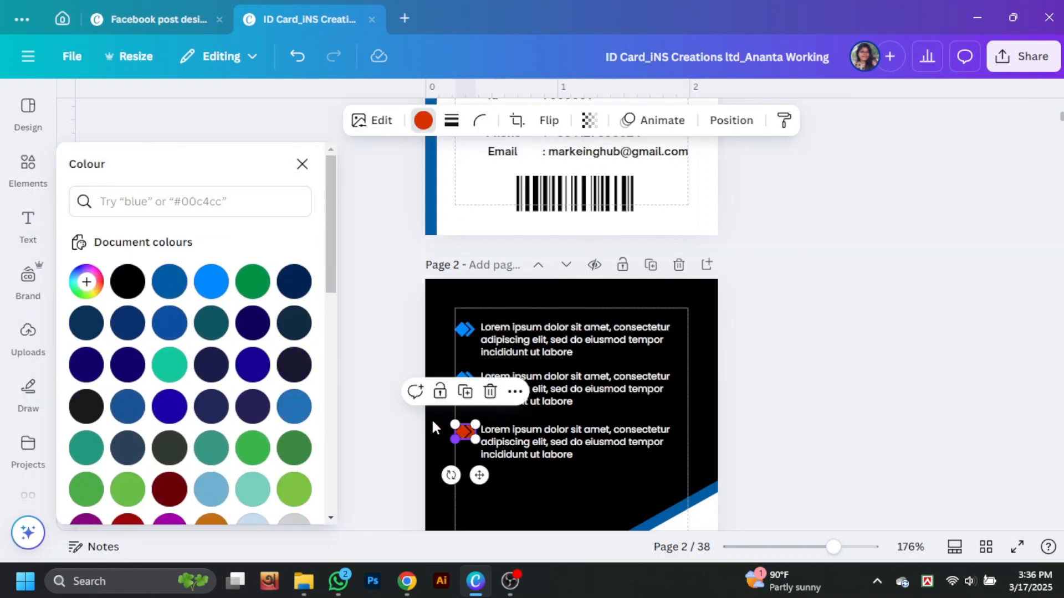
pyautogui.click(211, 282)
pyautogui.click(699, 357)
# Try to shift the three bullet icons and their paragraphs slightly left together
pyautogui.moveTo(408, 320); pyautogui.dragTo(536, 454)
pyautogui.hotkey('ctrl', 'z')
pyautogui.keyDown('shift'); pyautogui.click(462, 330); pyautogui.keyUp('shift')
pyautogui.keyDown('shift'); pyautogui.click(493, 339); pyautogui.keyUp('shift')
pyautogui.keyDown('shift'); pyautogui.click(461, 379); pyautogui.keyUp('shift')
pyautogui.keyDown('shift'); pyautogui.click(505, 381); pyautogui.keyUp('shift')
pyautogui.keyDown('shift'); pyautogui.click(464, 433); pyautogui.keyUp('shift')
pyautogui.keyDown('shift'); pyautogui.click(504, 434); pyautogui.keyUp('shift')
pyautogui.click(816, 413)
pyautogui.scroll(-2, 816, 413)
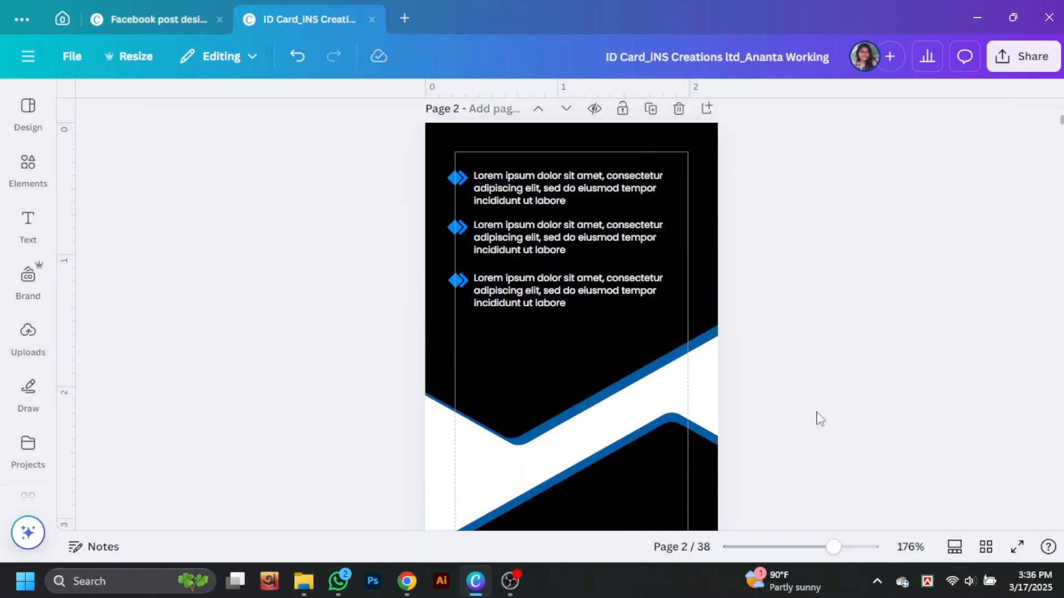
pyautogui.hotkey('ctrl', 'z')
# Shift the bullet icons and paragraphs on page 2 slightly left and down, and scale them smaller
pyautogui.scroll(2, 854, 401)
pyautogui.click(464, 328)
pyautogui.keyDown('shift'); pyautogui.click(495, 339); pyautogui.keyUp('shift')
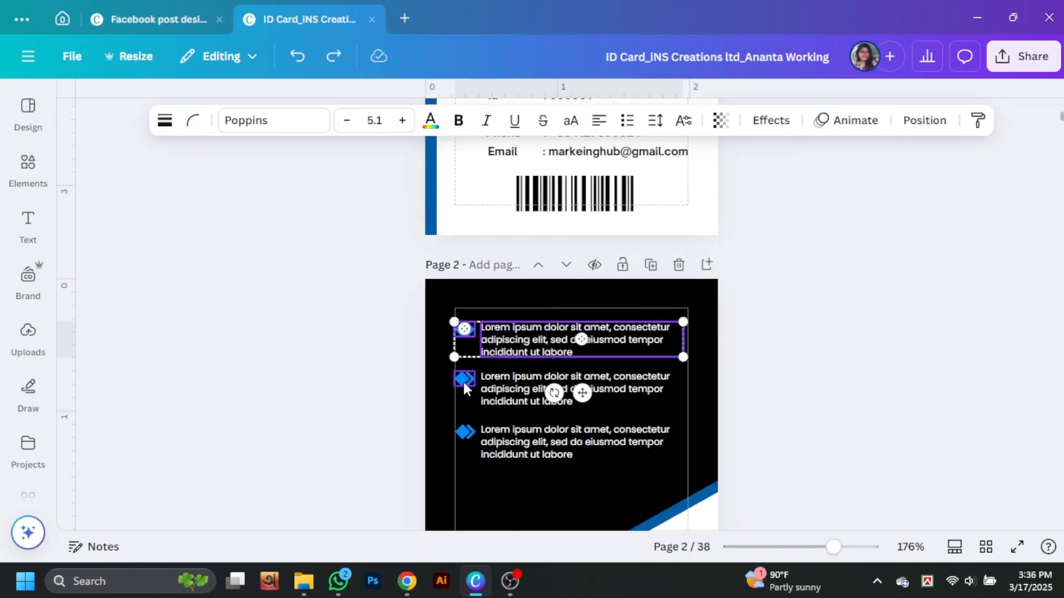
pyautogui.moveTo(539, 446); pyautogui.dragTo(531, 452)
pyautogui.moveTo(676, 463); pyautogui.dragTo(606, 439)
pyautogui.click(885, 416)
# Widen the three paragraph text boxes together so each paragraph fits on two lines
pyautogui.click(596, 353)
pyautogui.keyDown('shift'); pyautogui.click(597, 388); pyautogui.keyUp('shift')
pyautogui.keyDown('shift'); pyautogui.click(598, 438); pyautogui.keyUp('shift')
pyautogui.moveTo(643, 383); pyautogui.dragTo(686, 400)
pyautogui.click(830, 394)
# Place a copy of the employee name text above the paragraphs on page 2 and colour it white
pyautogui.scroll(3, 829, 394)
pyautogui.scroll(-2, 664, 349)
pyautogui.moveTo(660, 278); pyautogui.dragTo(625, 391)
pyautogui.click(397, 120)
pyautogui.scroll(-5, 239, 351)
pyautogui.click(209, 375)
# Replace the copied name with the heading "TERMS & CONDITIONS" and set its font size to 8
pyautogui.doubleClick(594, 385)
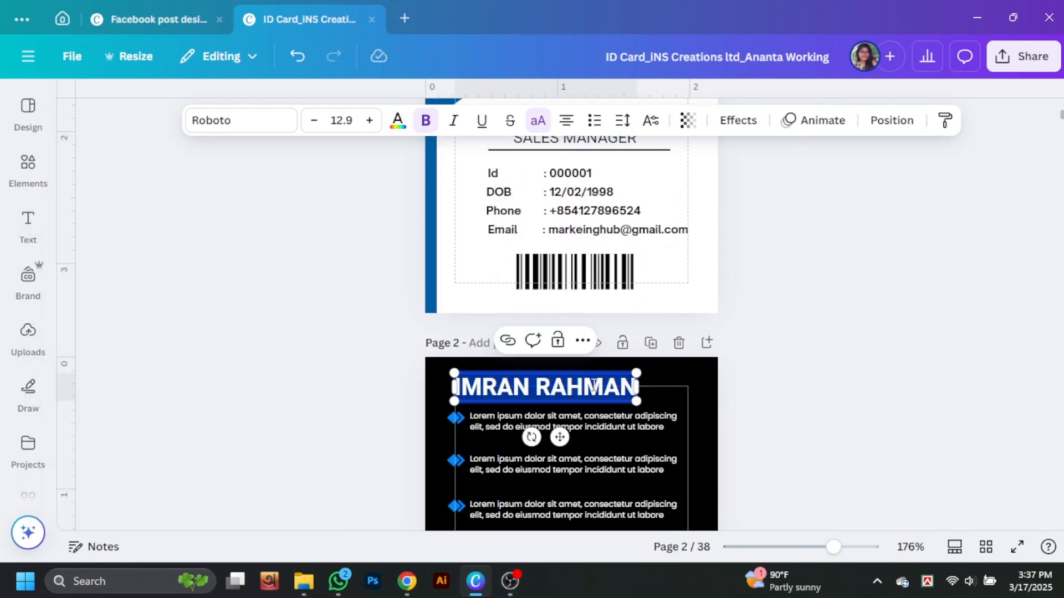
pyautogui.write('TERMS')
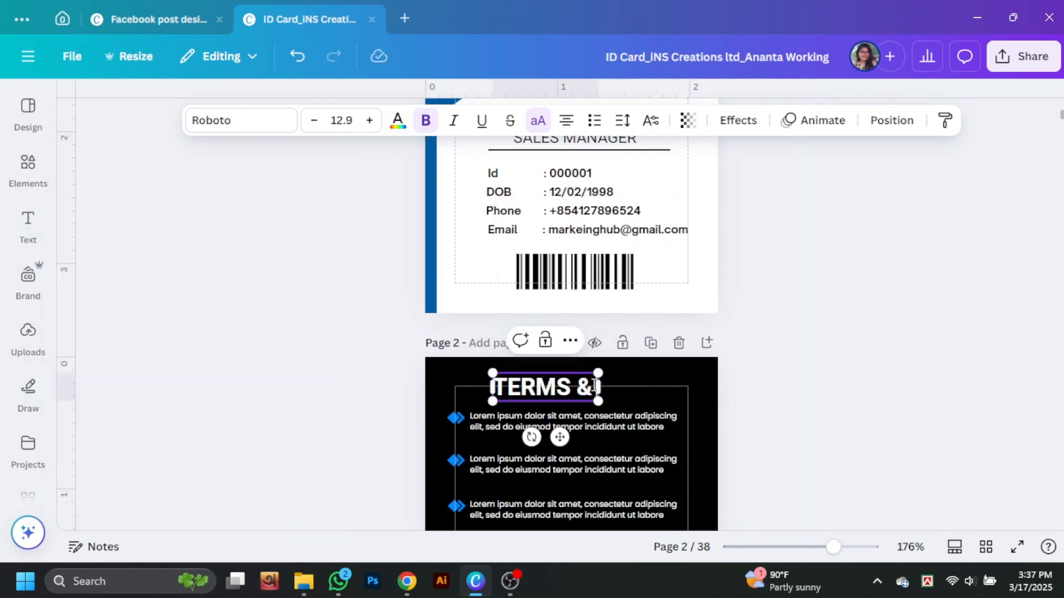
pyautogui.write(' & CONDITION')
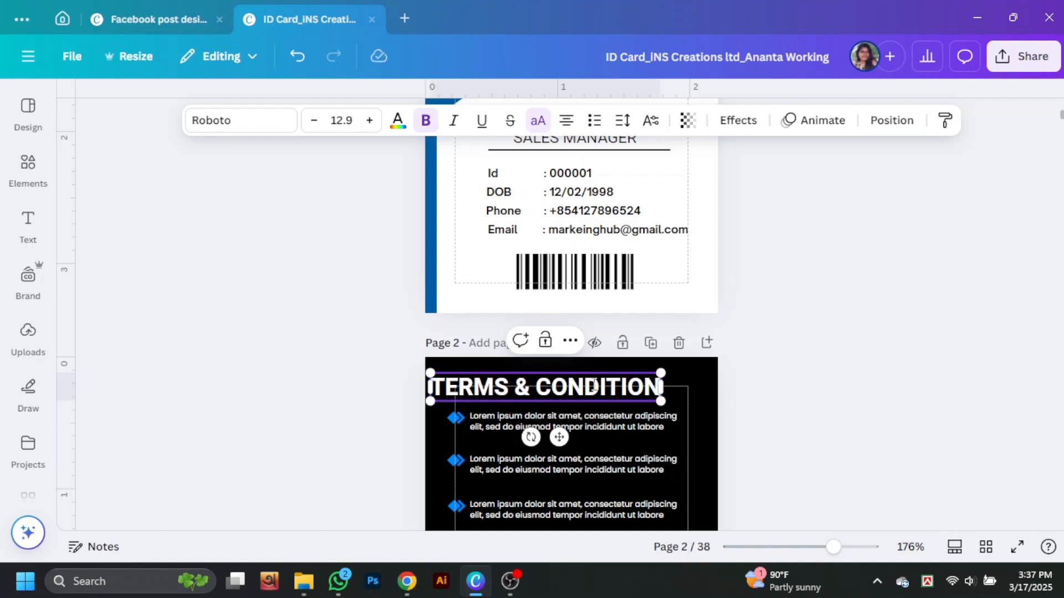
pyautogui.write('S')
pyautogui.click(348, 122)
pyautogui.write('8')
pyautogui.press('Return')
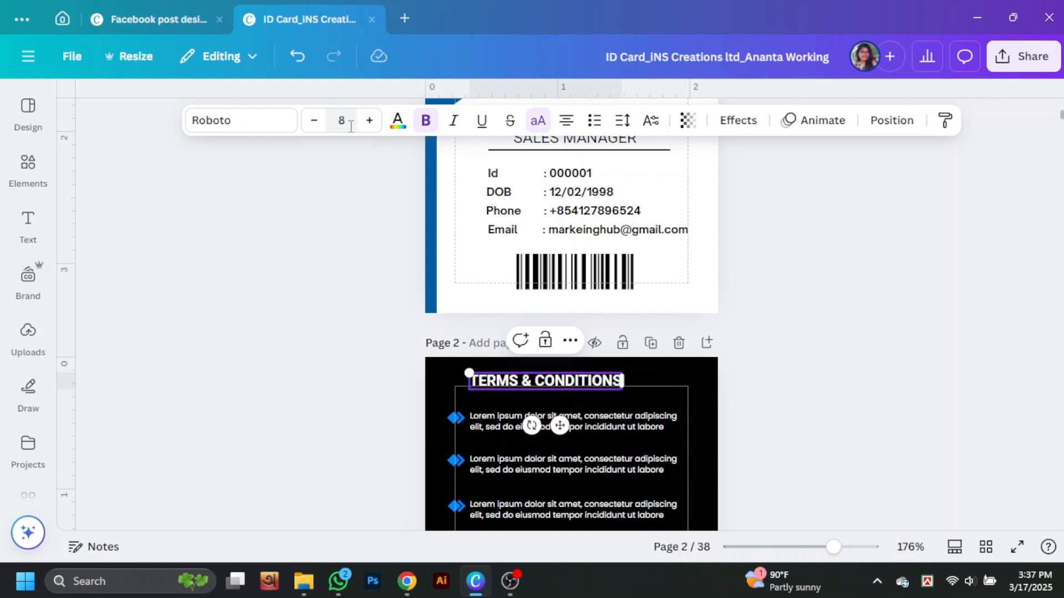
# Scale the "TERMS & CONDITIONS" heading up to a font size of 9.7
pyautogui.click(860, 418)
pyautogui.click(550, 383)
pyautogui.moveTo(469, 372); pyautogui.dragTo(437, 368)
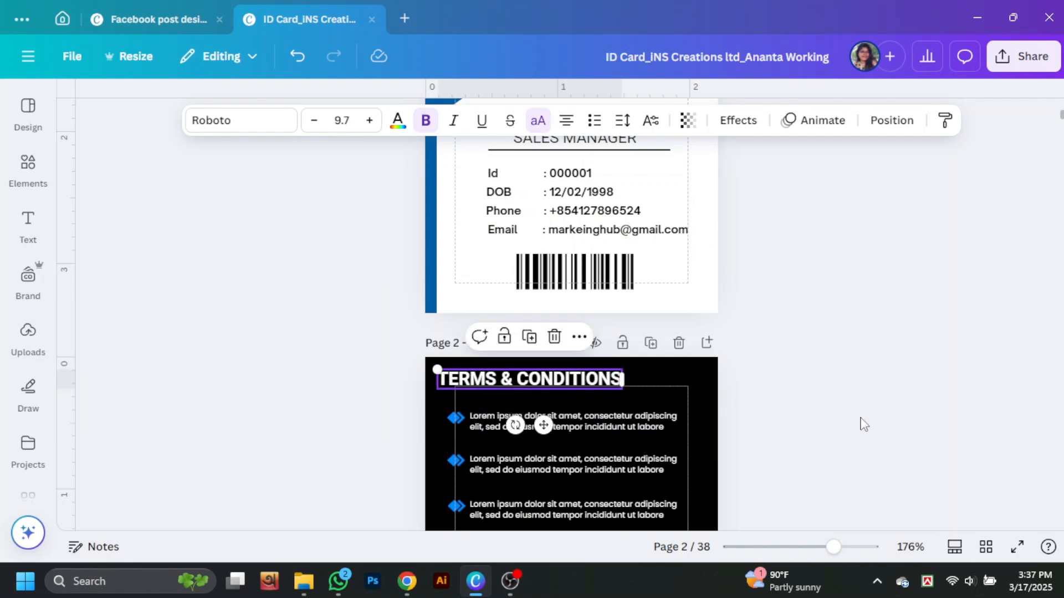
# Centre the "TERMS & CONDITIONS" heading horizontally above the paragraphs on page 2
pyautogui.click(860, 420)
pyautogui.moveTo(567, 381); pyautogui.dragTo(610, 387)
pyautogui.click(881, 392)
# Place a copy of page 1's divider line under the "TERMS & CONDITIONS" heading and colour it blue #008aff
pyautogui.scroll(-1, 881, 391)
pyautogui.scroll(4, 882, 392)
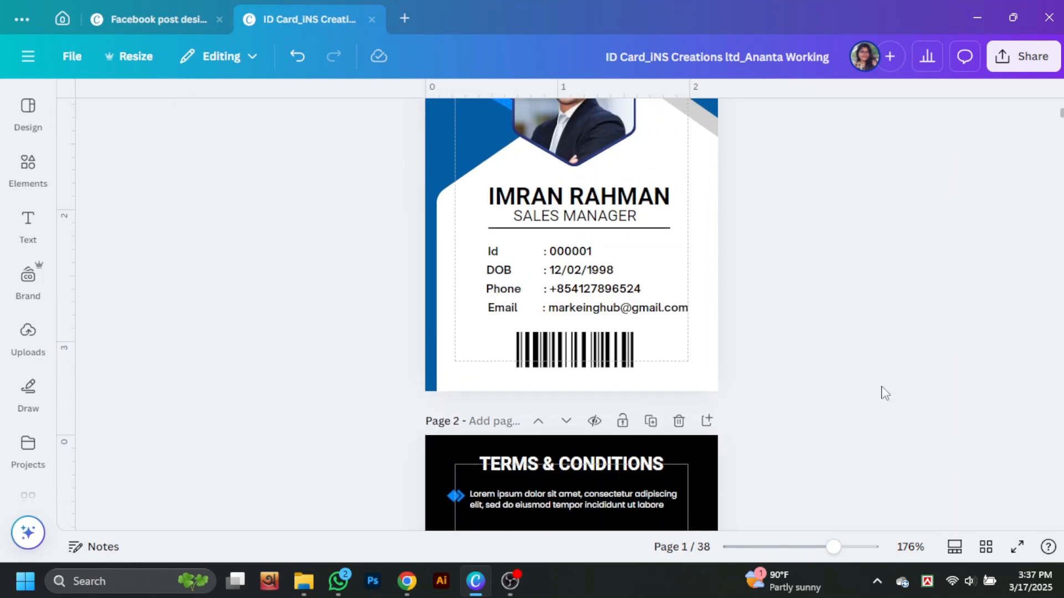
pyautogui.moveTo(662, 318); pyautogui.dragTo(649, 248)
pyautogui.click(394, 120)
pyautogui.click(211, 226)
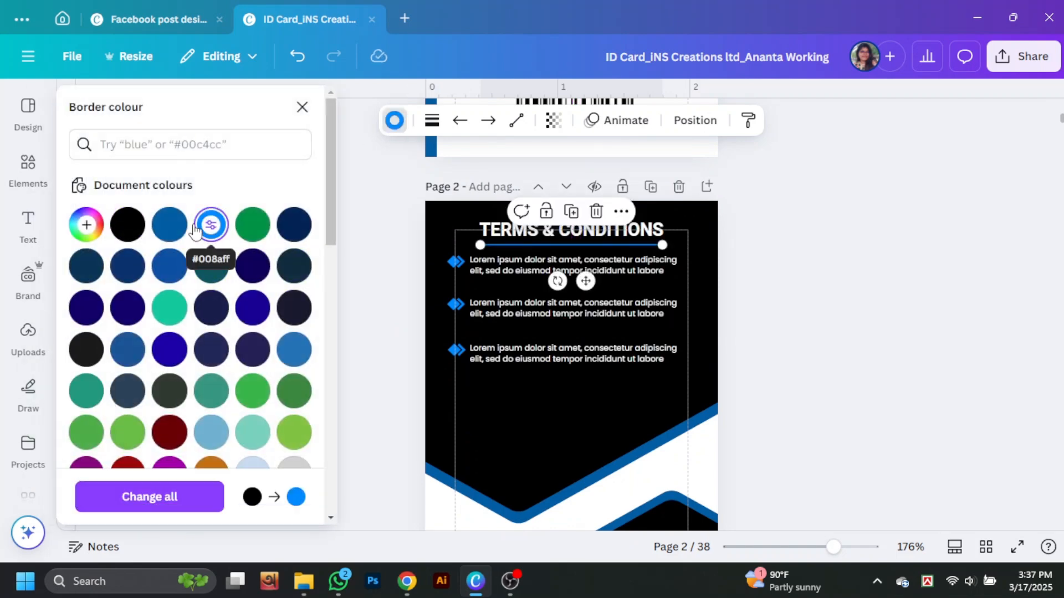
pyautogui.click(901, 350)
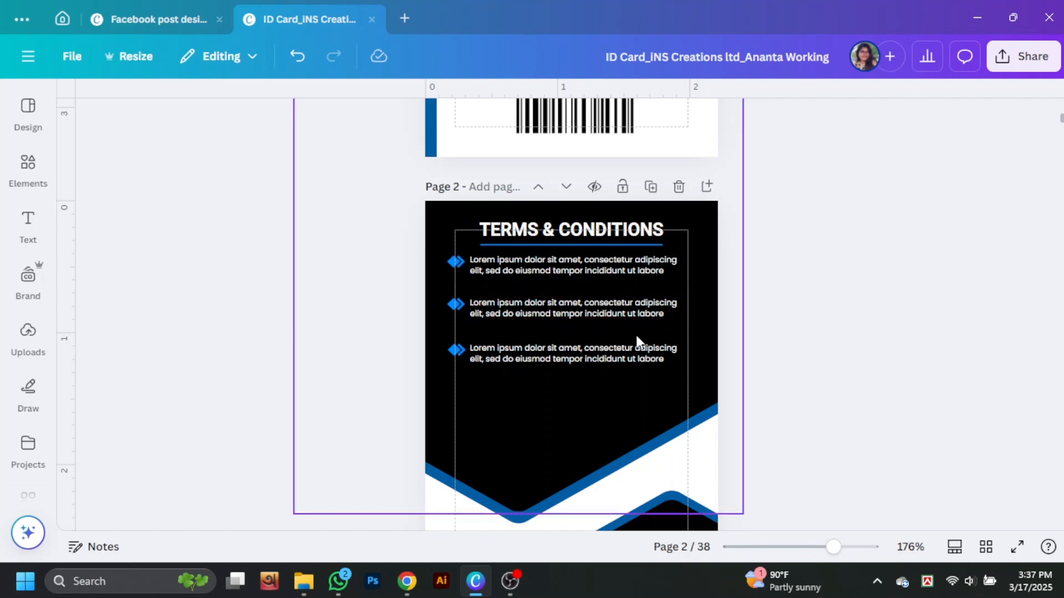
# Copy a paragraph into the empty black area below the third one and replace its text with "Yours Sincerly"
pyautogui.scroll(4, 636, 339)
pyautogui.scroll(-4, 637, 337)
pyautogui.scroll(1, 604, 364)
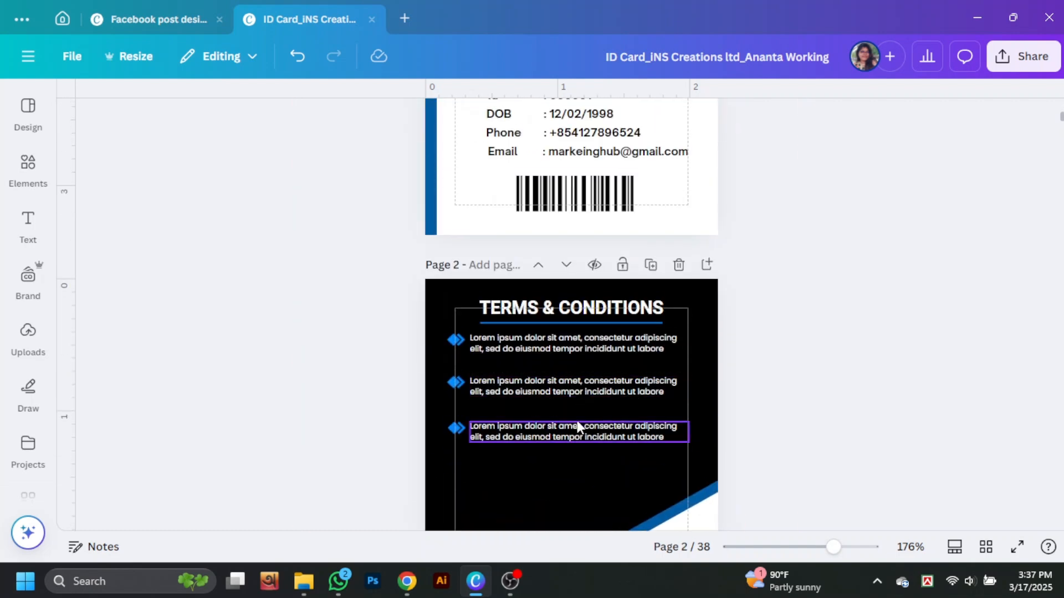
pyautogui.scroll(-1, 578, 419)
pyautogui.moveTo(593, 359); pyautogui.dragTo(593, 448)
pyautogui.doubleClick(593, 447)
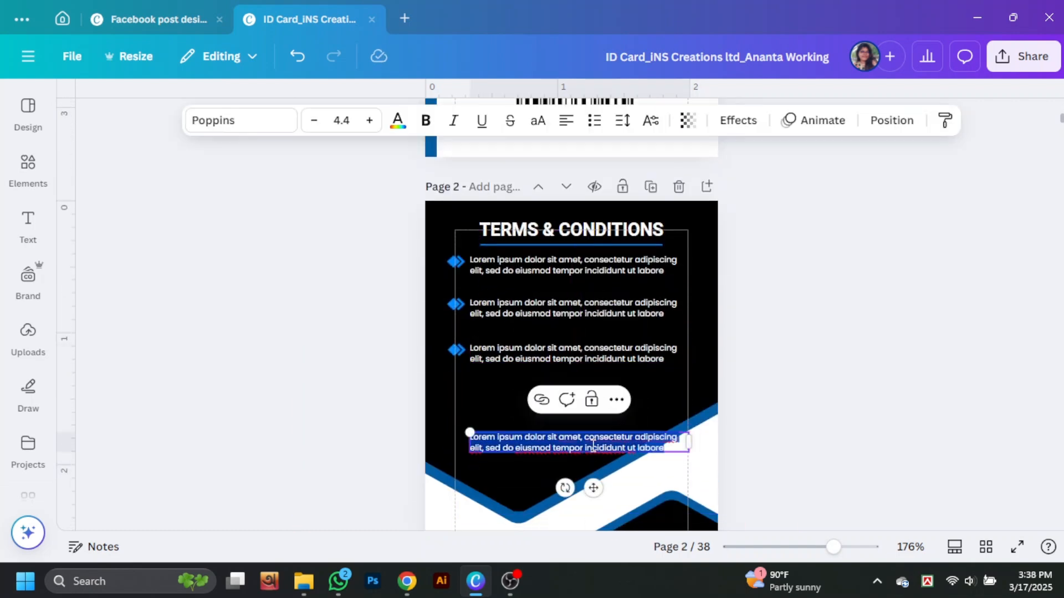
pyautogui.write('Yours Sin')
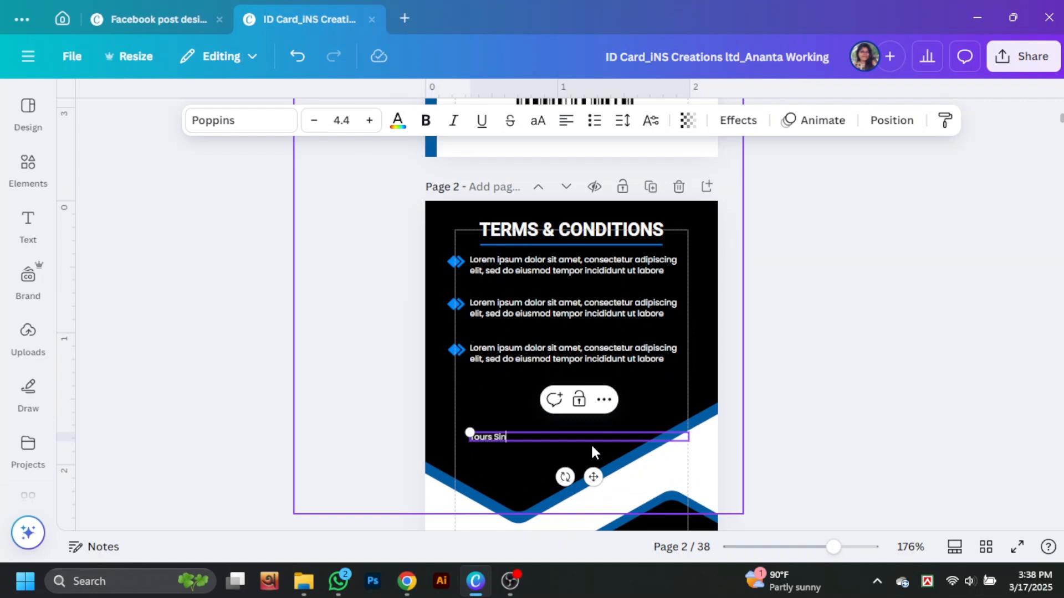
pyautogui.write('cerely')
pyautogui.press('Escape')
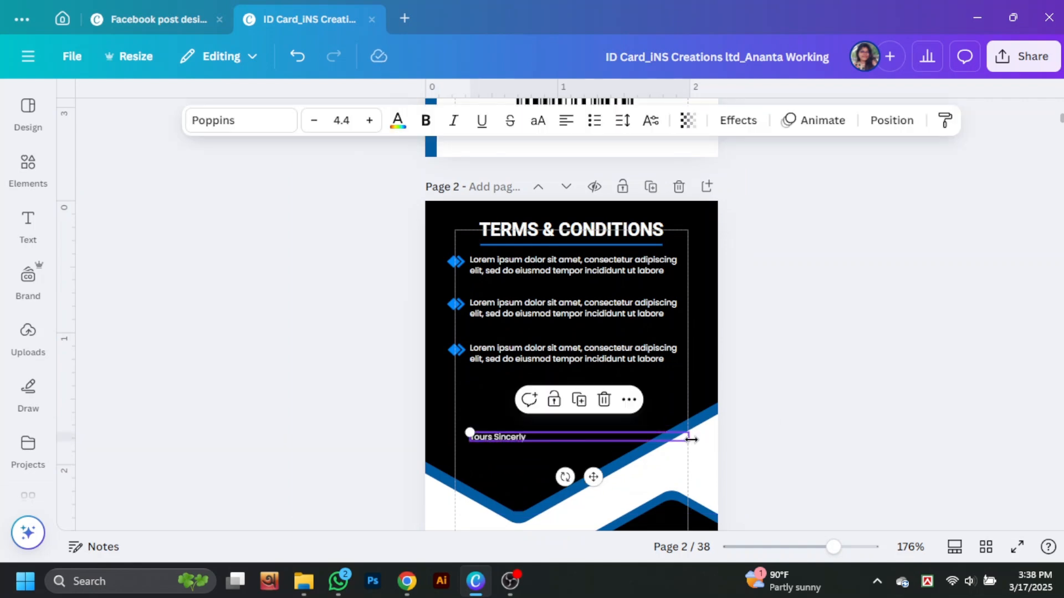
# Narrow the "Yours Sincerly" text box to fit its text and rescale it
pyautogui.moveTo(691, 440); pyautogui.dragTo(535, 439)
pyautogui.moveTo(470, 432); pyautogui.dragTo(539, 446)
pyautogui.click(969, 429)
pyautogui.click(877, 377)
# Place a copy of the blue heading line at the "Yours Sincerly" text as a signature line
pyautogui.moveTo(630, 245); pyautogui.dragTo(544, 434)
pyautogui.scroll(5, 677, 382)
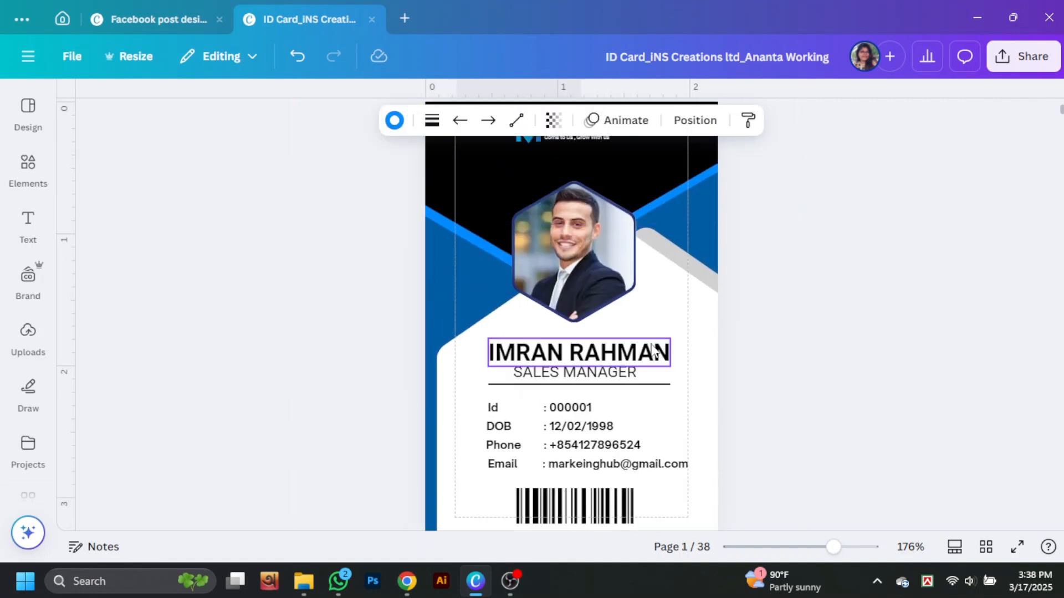